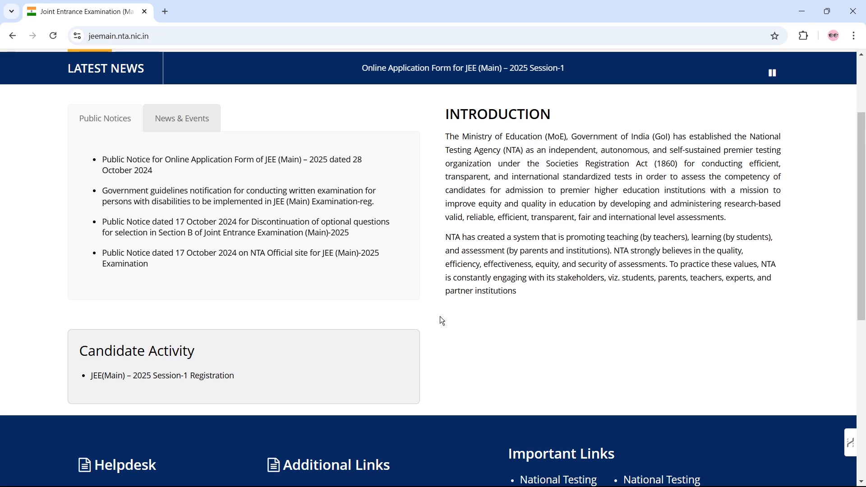
# Open the Session-1 registration page and enter the new-registration CAPTCHA 4Q34RT7
pyautogui.click(203, 380)
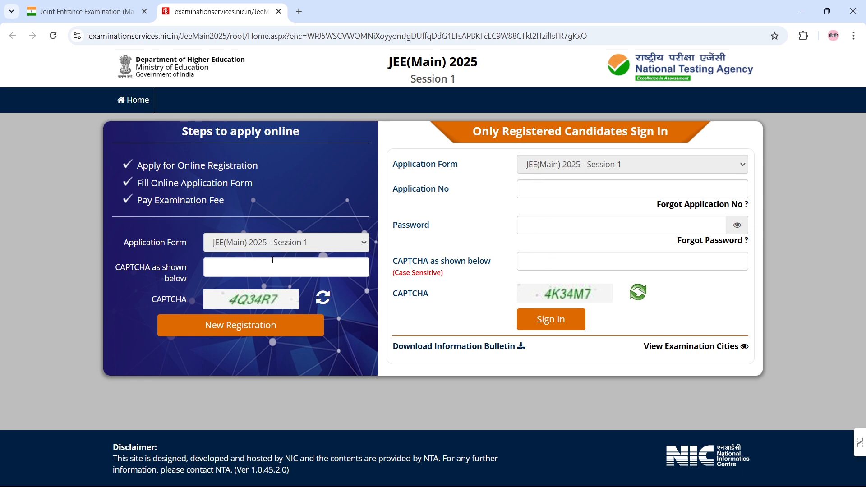
pyautogui.click(223, 271)
pyautogui.write('4Q')
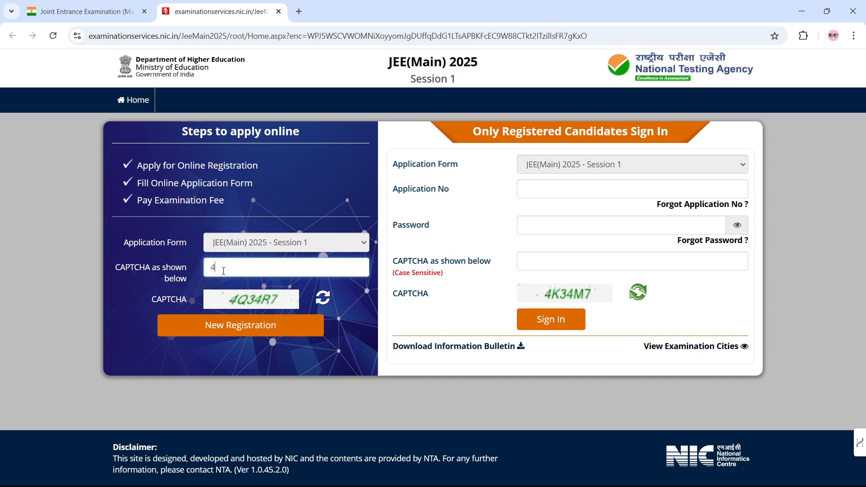
pyautogui.write('34')
pyautogui.write('RT')
pyautogui.write('7')
# Start a new registration and review the instructions' General fee amounts and document size limits
pyautogui.click(248, 329)
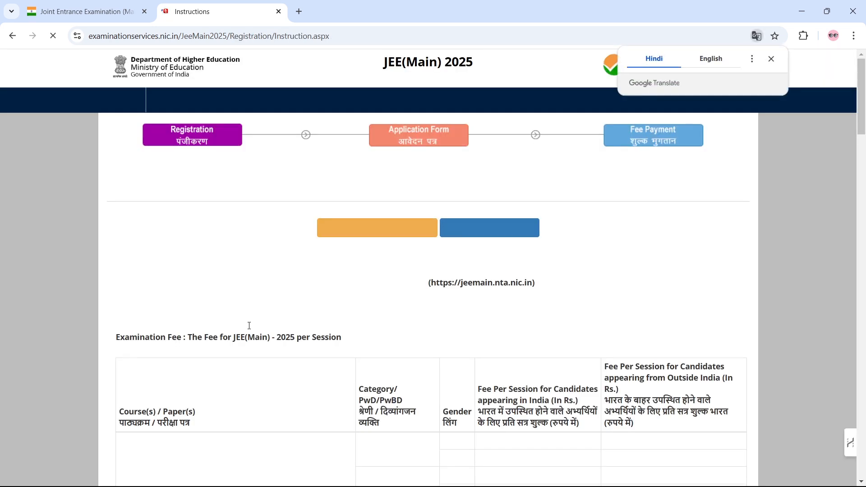
pyautogui.click(772, 59)
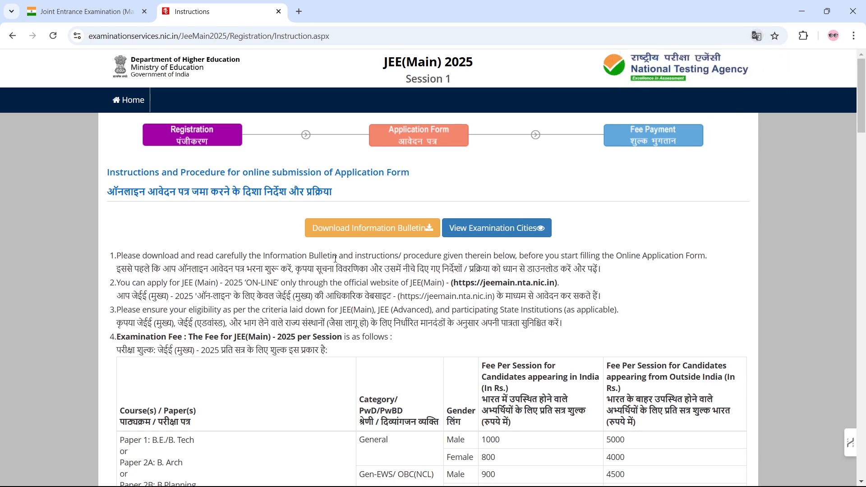
pyautogui.scroll(-1, 323, 296)
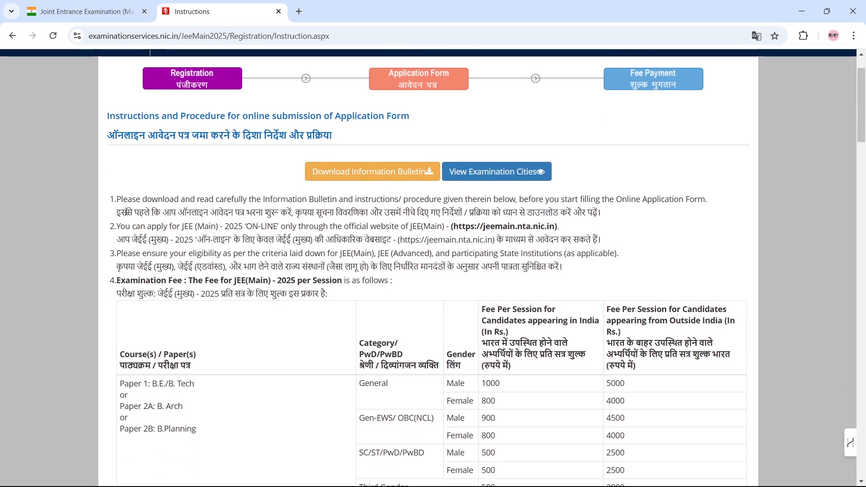
pyautogui.scroll(-2, 248, 340)
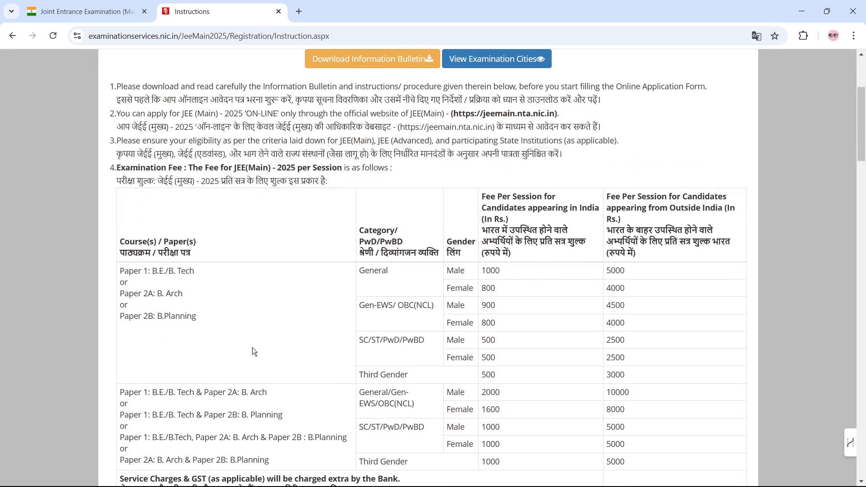
pyautogui.scroll(-1, 253, 352)
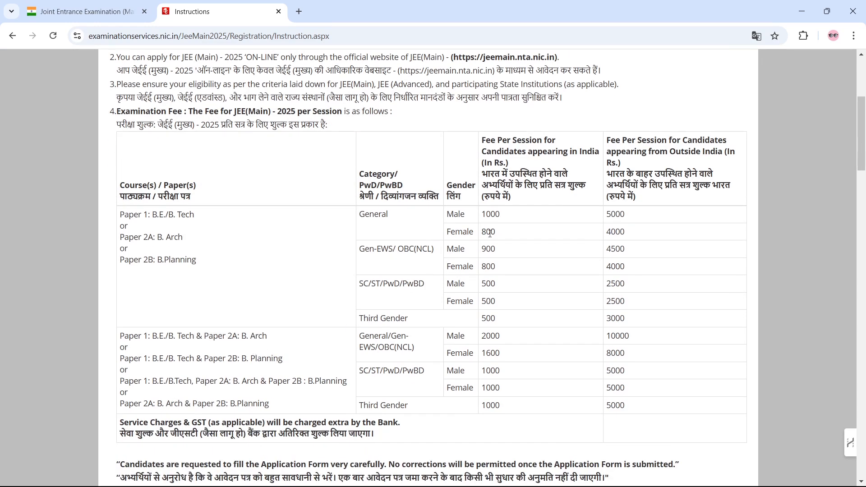
pyautogui.moveTo(482, 215); pyautogui.dragTo(518, 212)
pyautogui.scroll(-4, 334, 282)
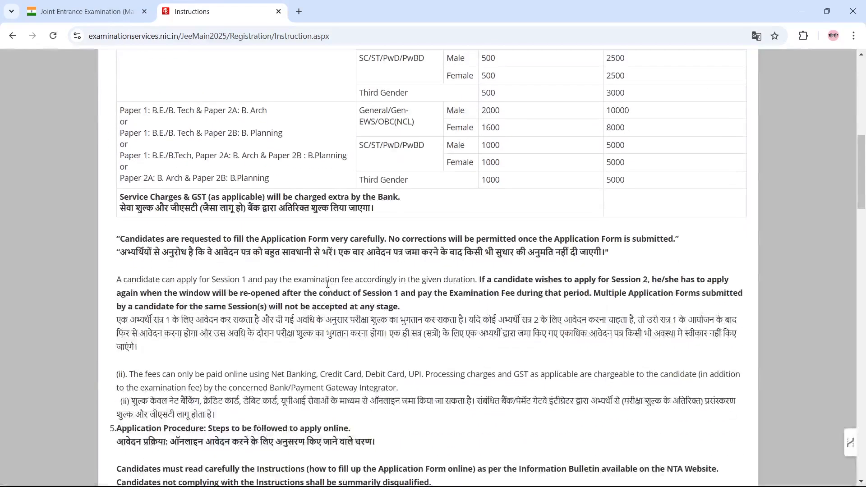
pyautogui.scroll(-8, 328, 284)
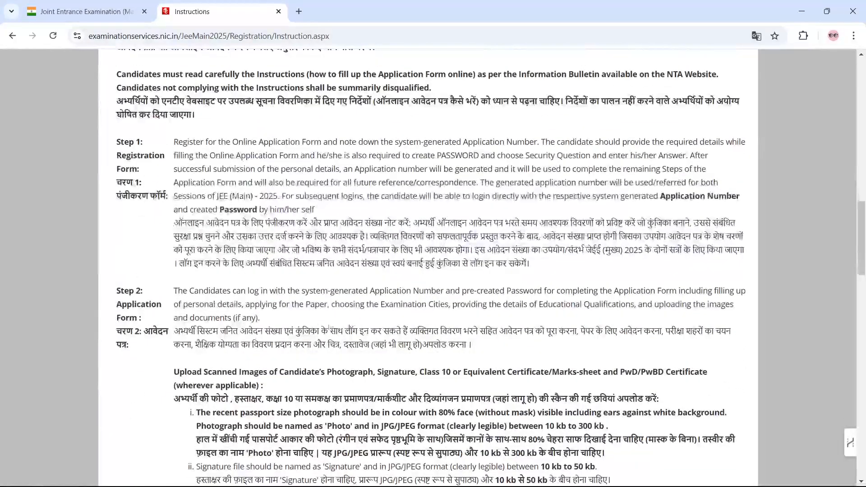
pyautogui.scroll(-1, 353, 333)
pyautogui.scroll(-3, 354, 332)
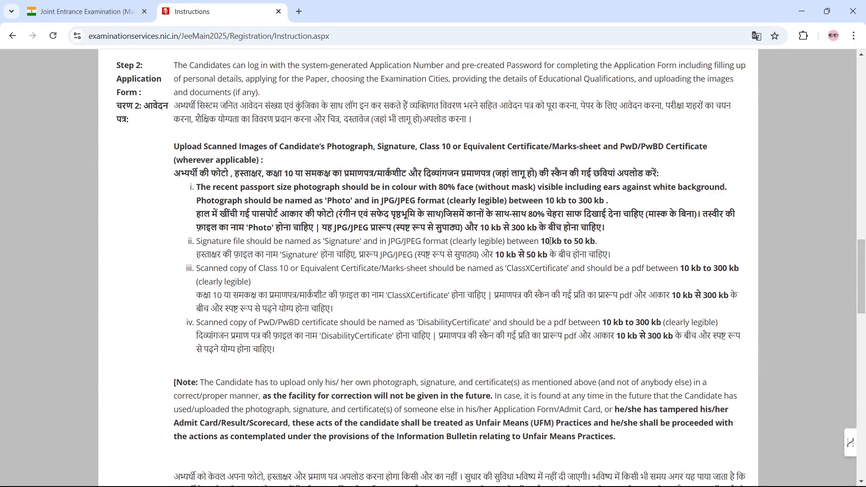
pyautogui.moveTo(572, 242)
pyautogui.mouseDown()
pyautogui.moveTo(591, 242)
pyautogui.moveTo(582, 242)
pyautogui.mouseUp()
pyautogui.moveTo(577, 201); pyautogui.dragTo(601, 201)
pyautogui.moveTo(648, 337); pyautogui.dragTo(662, 338)
pyautogui.moveTo(701, 295); pyautogui.dragTo(720, 297)
pyautogui.moveTo(682, 296); pyautogui.dragTo(676, 296)
# Accept the instructions declaration at the end and proceed to the application form
pyautogui.scroll(-3, 679, 296)
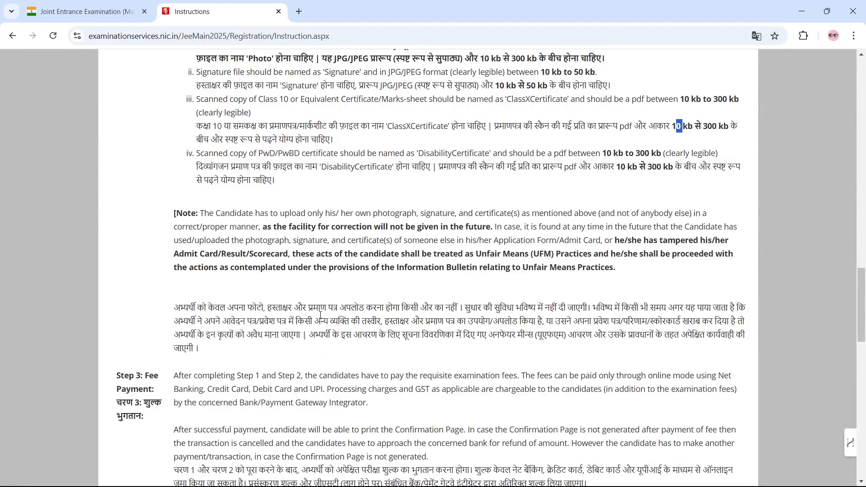
pyautogui.scroll(-1, 279, 251)
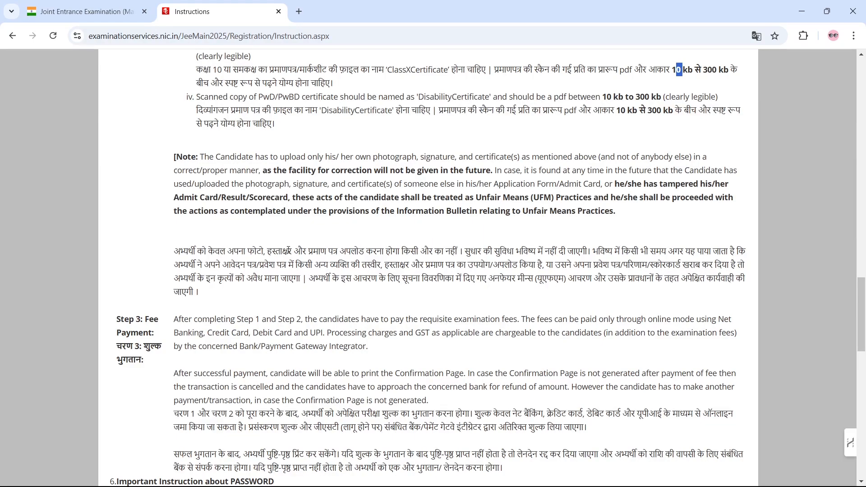
pyautogui.scroll(-2, 285, 271)
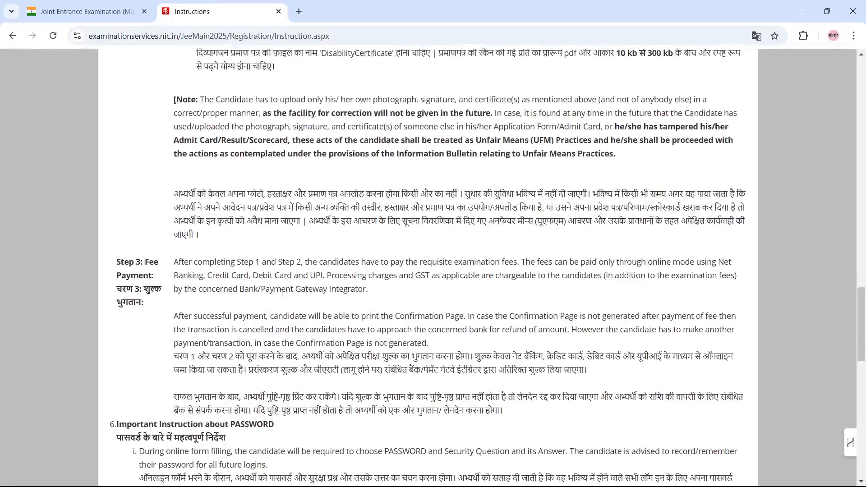
pyautogui.scroll(-2, 282, 292)
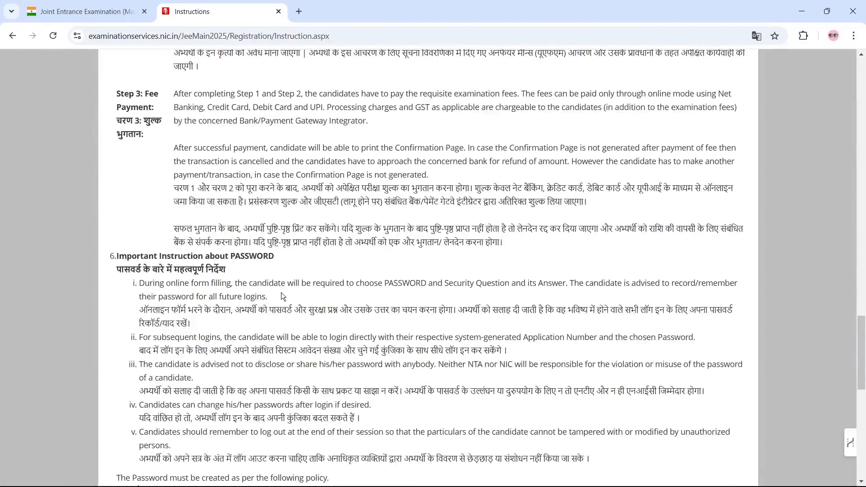
pyautogui.scroll(-4, 282, 295)
pyautogui.scroll(-4, 283, 296)
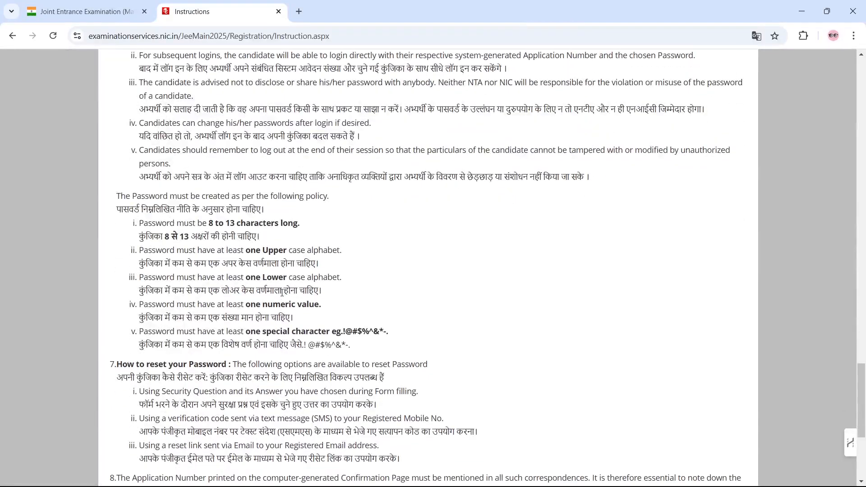
pyautogui.scroll(-3, 219, 260)
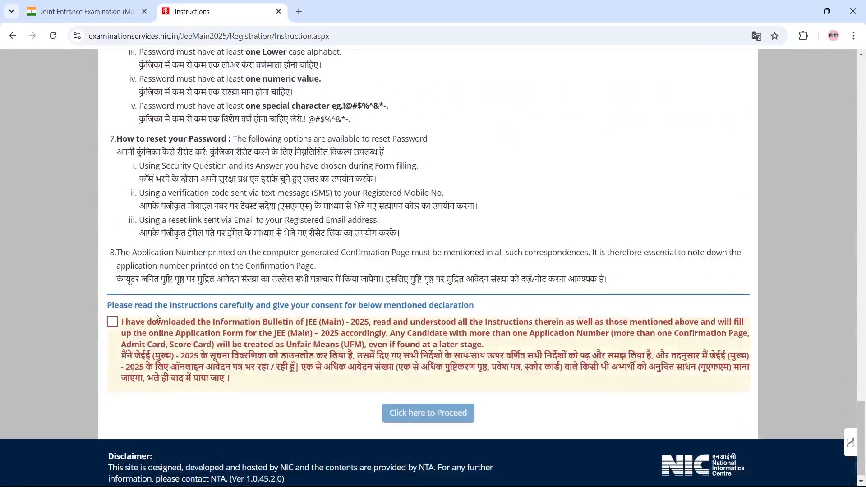
pyautogui.click(113, 322)
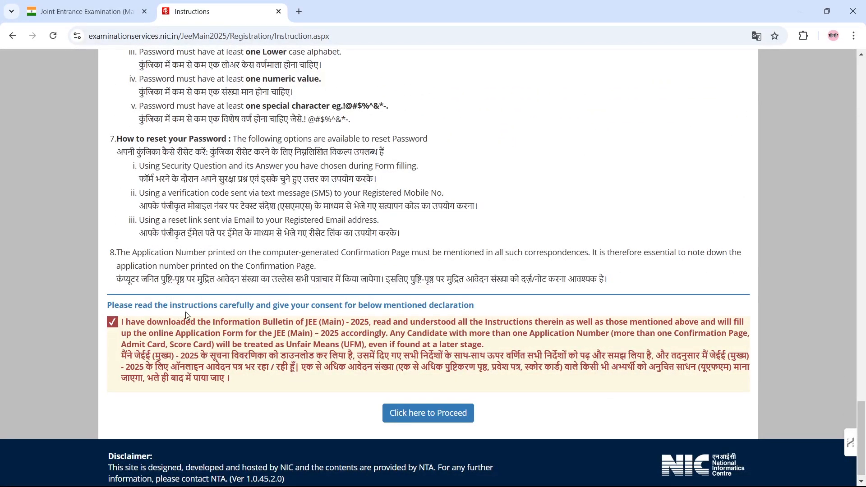
pyautogui.click(430, 418)
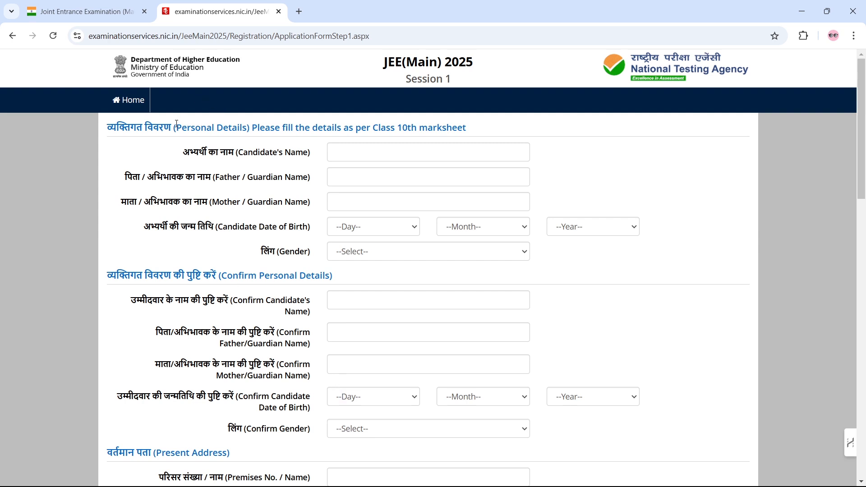
pyautogui.moveTo(177, 128); pyautogui.dragTo(251, 130)
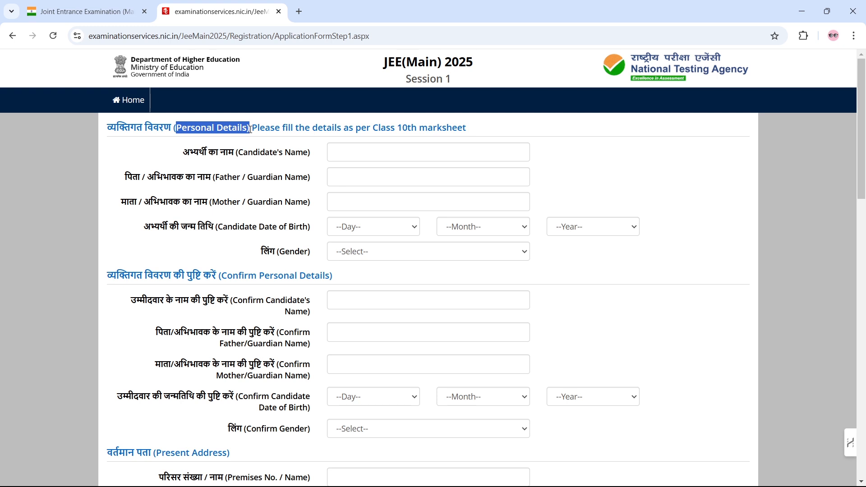
pyautogui.moveTo(374, 129); pyautogui.dragTo(473, 130)
pyautogui.click(233, 166)
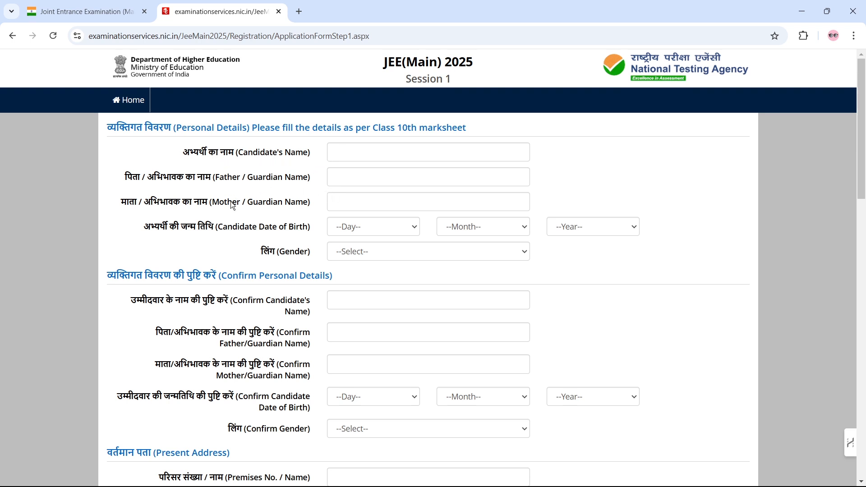
pyautogui.click(393, 253)
pyautogui.click(583, 261)
pyautogui.scroll(-1, 267, 312)
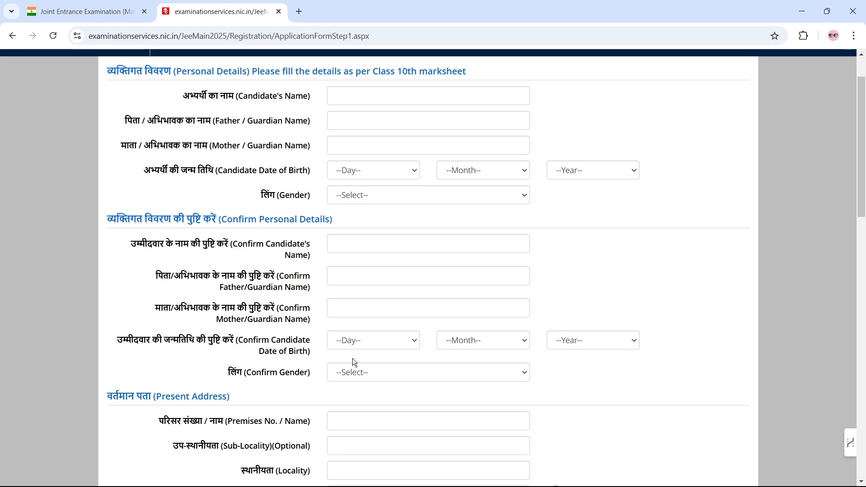
pyautogui.scroll(-2, 625, 334)
pyautogui.scroll(-2, 278, 322)
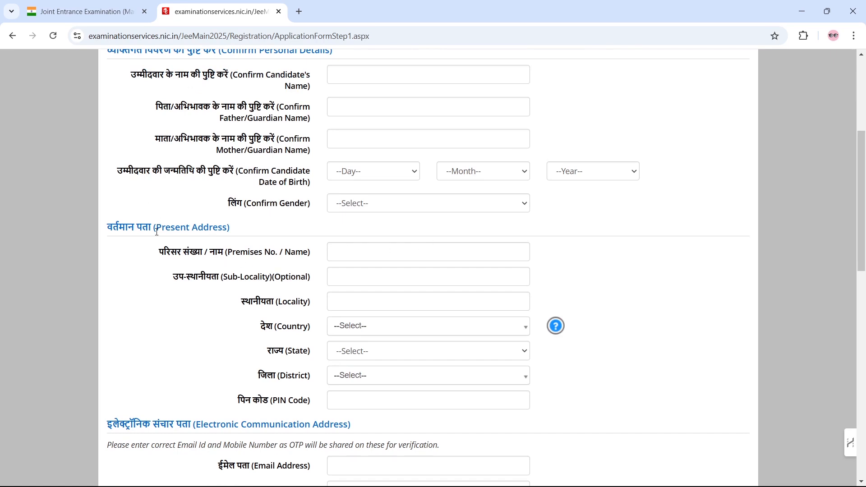
pyautogui.moveTo(157, 232); pyautogui.dragTo(228, 229)
pyautogui.click(252, 234)
pyautogui.scroll(-5, 316, 315)
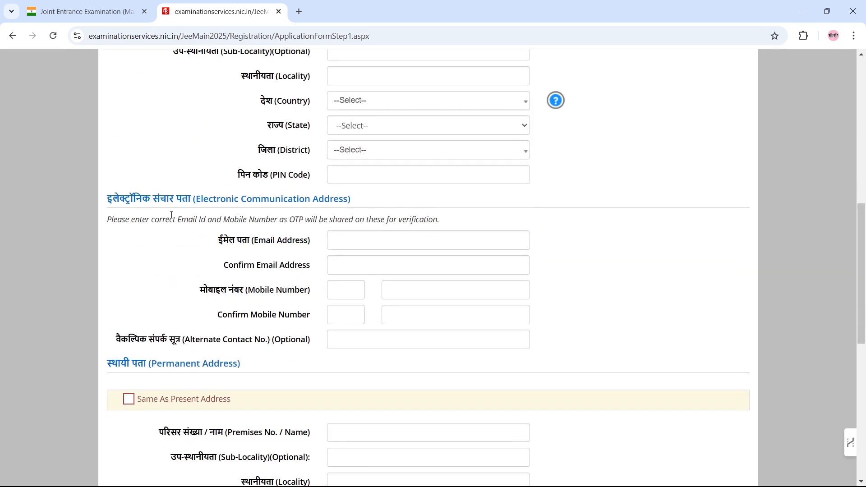
pyautogui.moveTo(200, 199); pyautogui.dragTo(340, 202)
pyautogui.click(359, 202)
pyautogui.scroll(-4, 328, 360)
pyautogui.scroll(8, 324, 291)
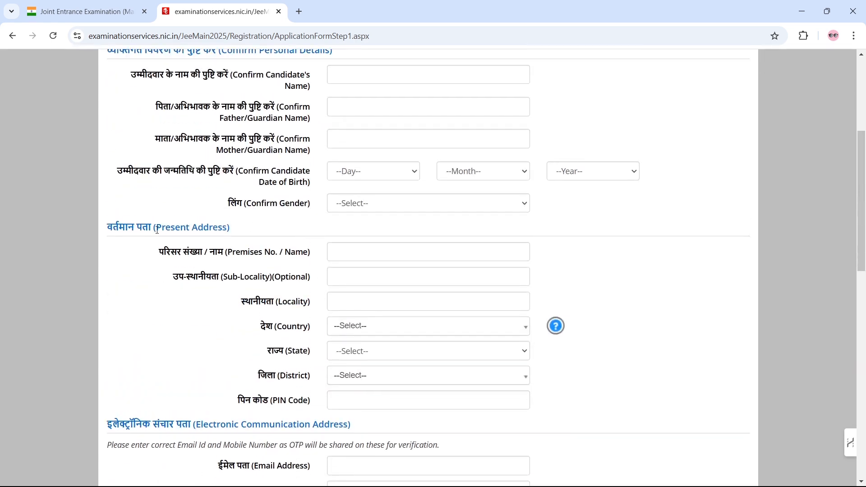
pyautogui.scroll(-8, 246, 231)
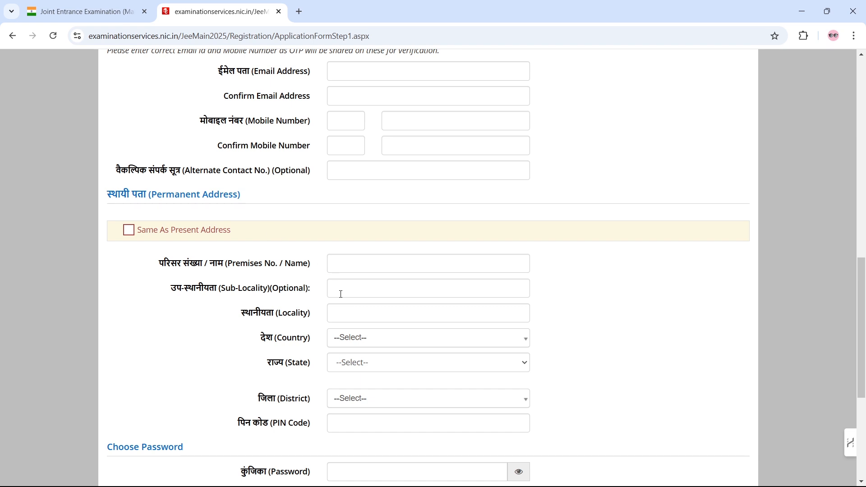
pyautogui.scroll(-1, 348, 325)
pyautogui.scroll(-1, 355, 357)
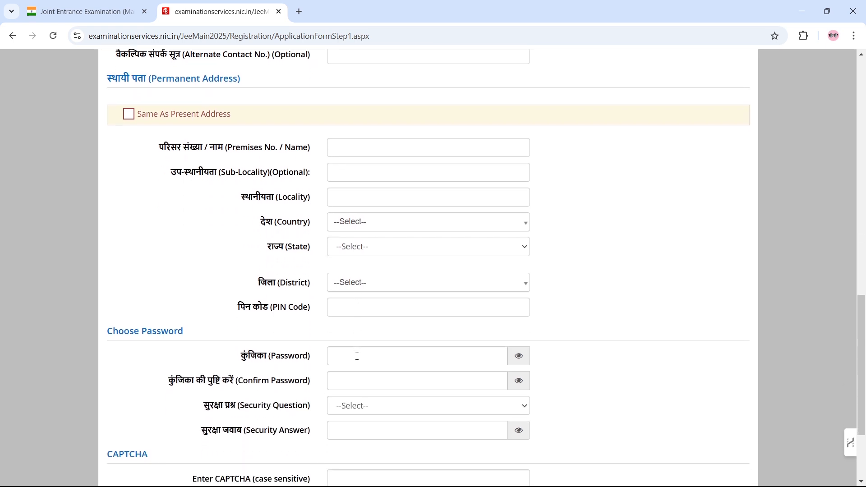
pyautogui.scroll(-2, 357, 356)
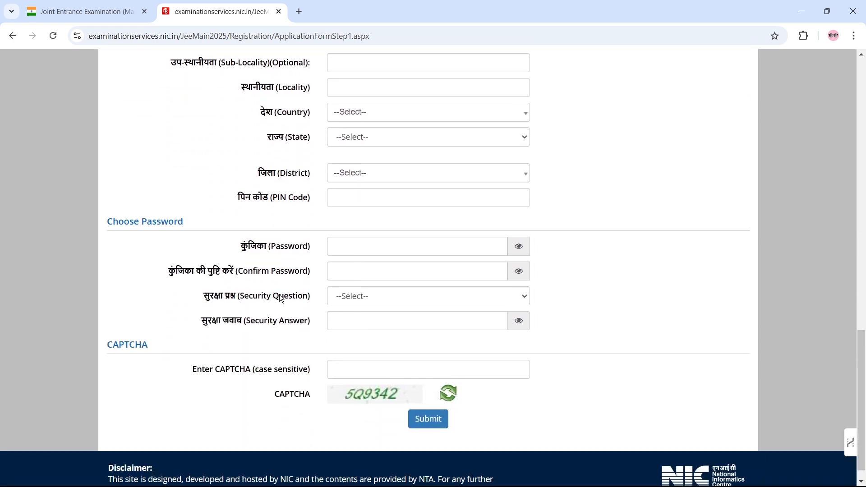
# Enter the password, choose 'What is your favourite colour ?' as security question, and submit for review
pyautogui.click(405, 252)
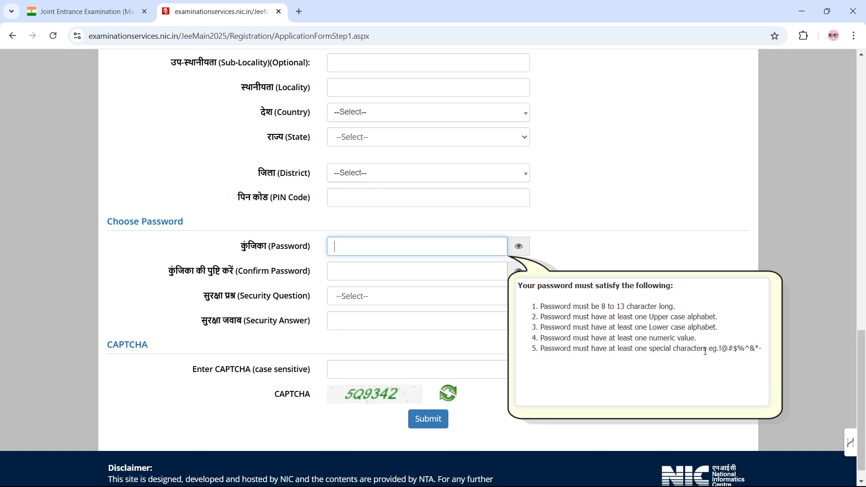
pyautogui.click(281, 315)
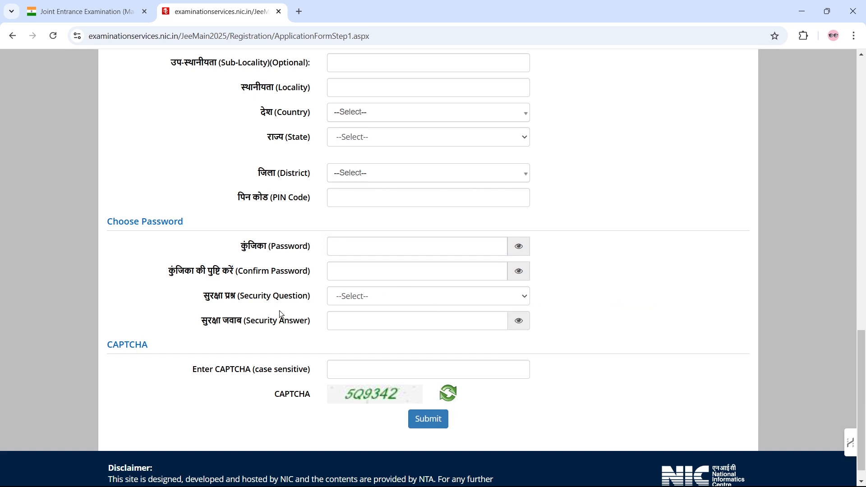
pyautogui.click(349, 297)
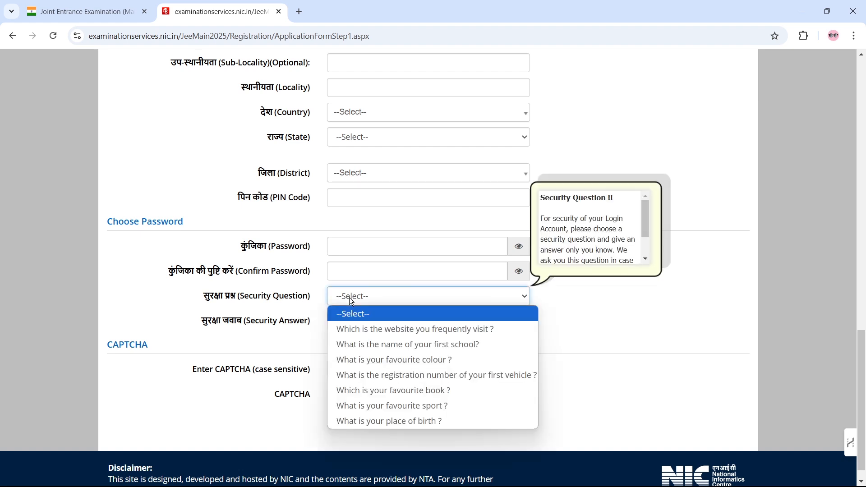
pyautogui.click(394, 360)
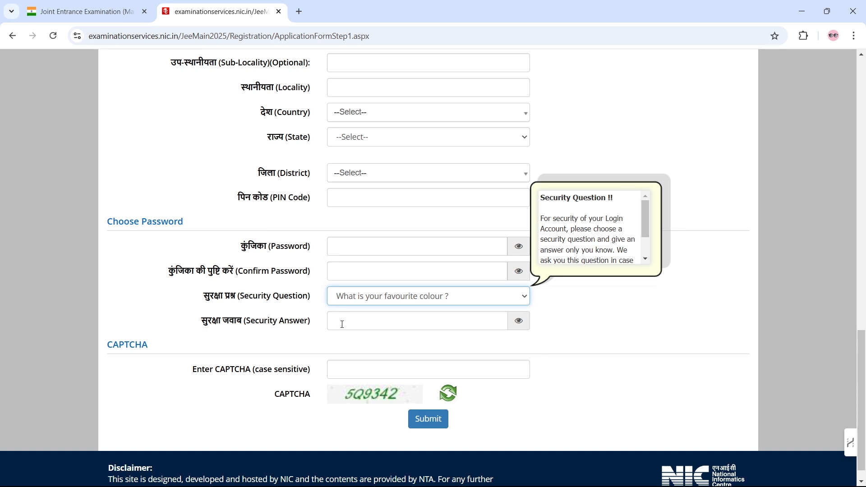
pyautogui.scroll(-1, 350, 320)
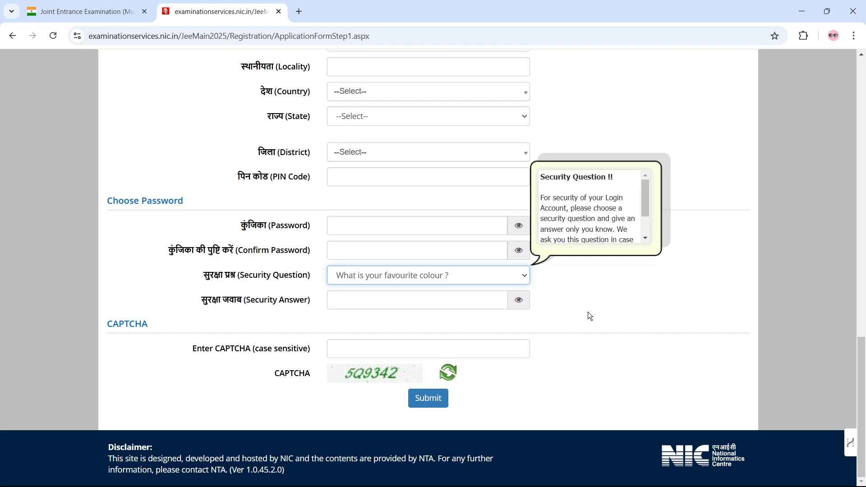
pyautogui.click(573, 317)
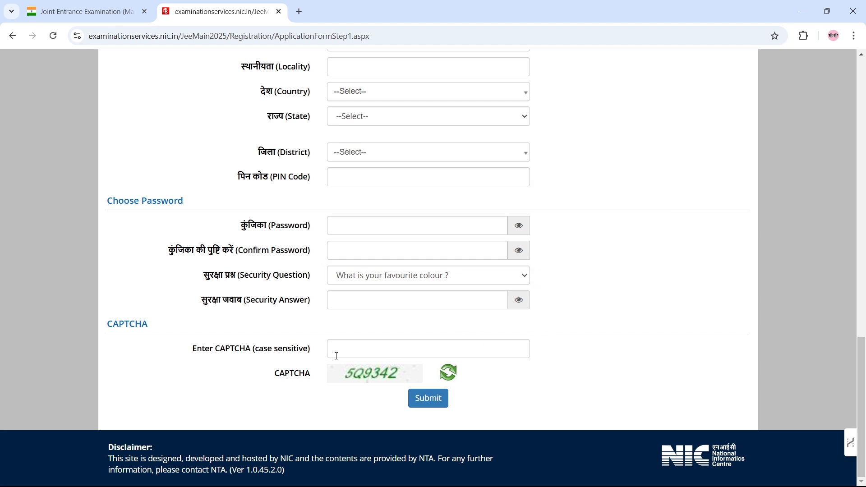
pyautogui.click(440, 407)
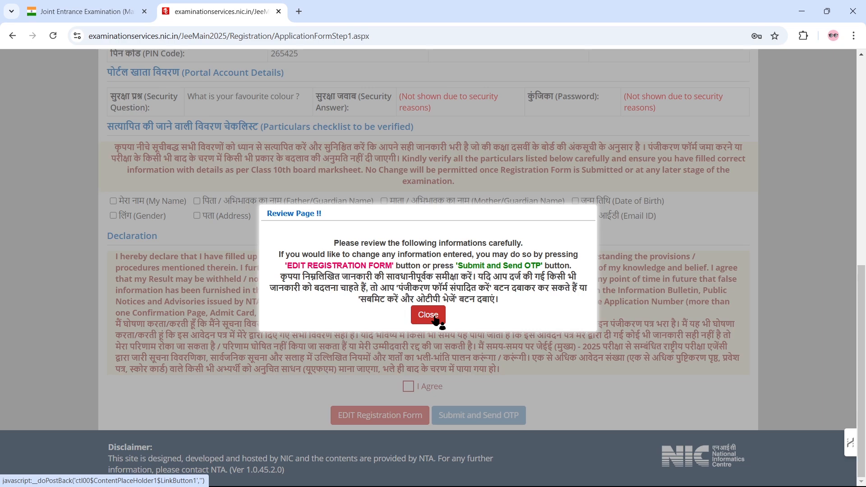
# Mark all eight particulars, from name to Email ID, as verified in the checklist
pyautogui.click(435, 318)
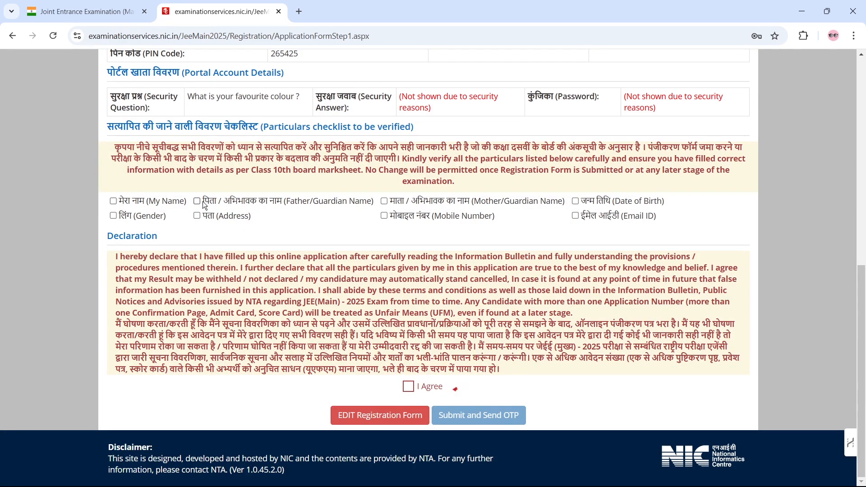
pyautogui.click(113, 201)
pyautogui.click(197, 201)
pyautogui.click(384, 201)
pyautogui.click(575, 201)
pyautogui.click(113, 216)
pyautogui.click(197, 215)
pyautogui.click(384, 216)
pyautogui.click(576, 216)
# Agree to the declaration and confirm submitting the form to receive an OTP
pyautogui.click(408, 387)
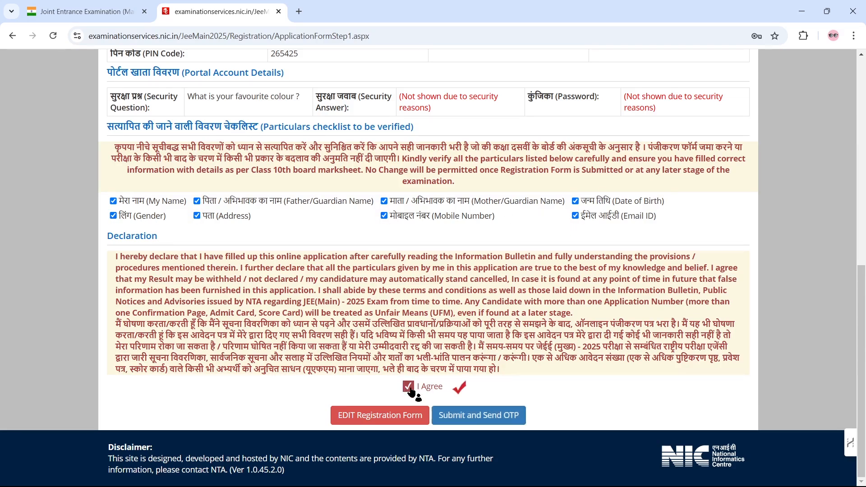
pyautogui.click(478, 418)
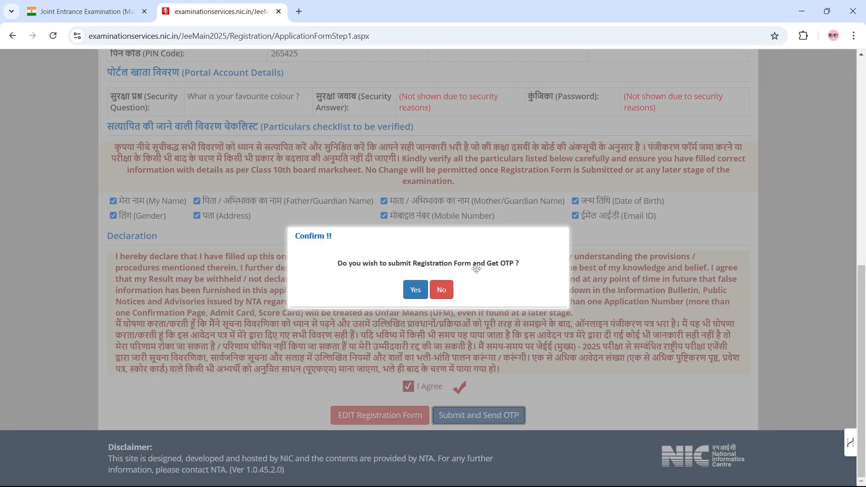
pyautogui.click(416, 291)
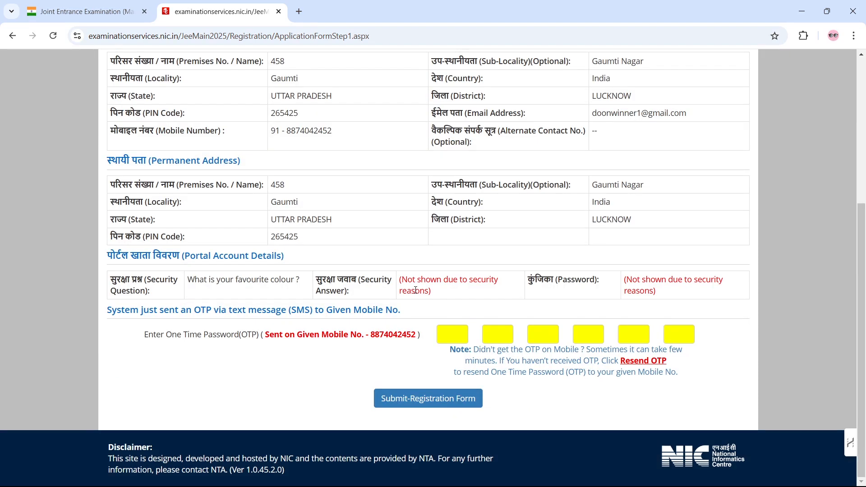
# Enter the six-digit mobile OTP and submit the registration form
pyautogui.click(458, 332)
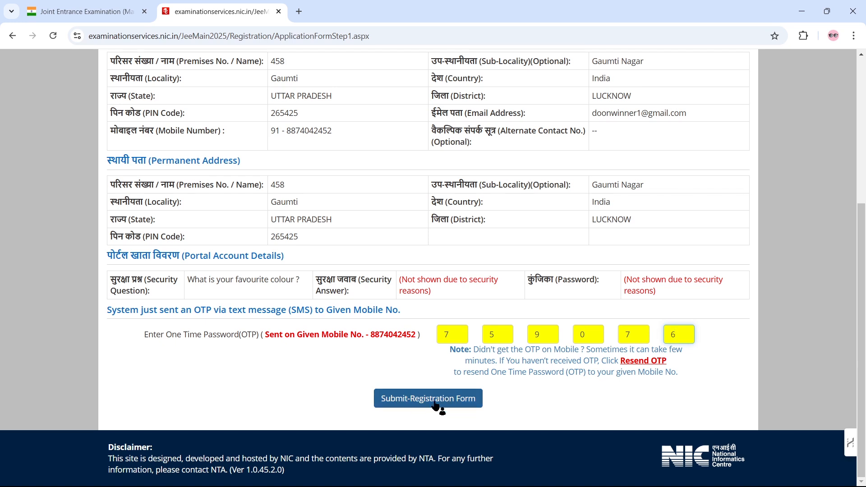
pyautogui.click(436, 403)
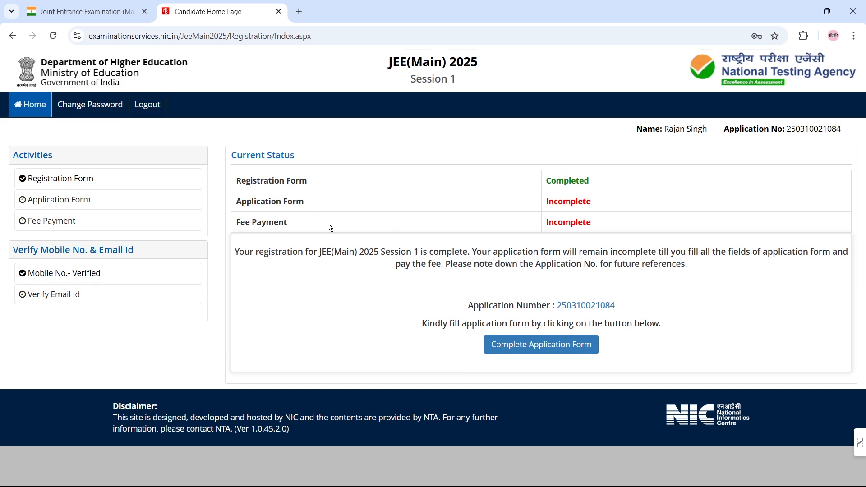
# Go to Application Form in Activities and open the Personal Details step
pyautogui.click(121, 203)
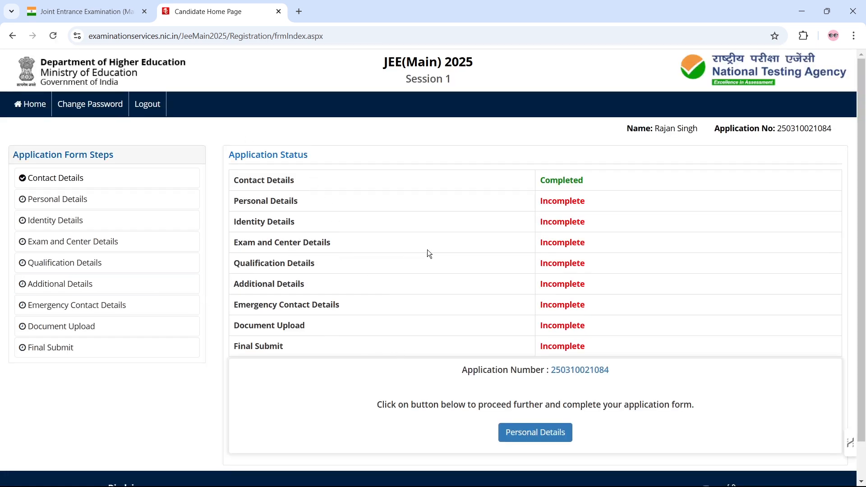
pyautogui.click(131, 201)
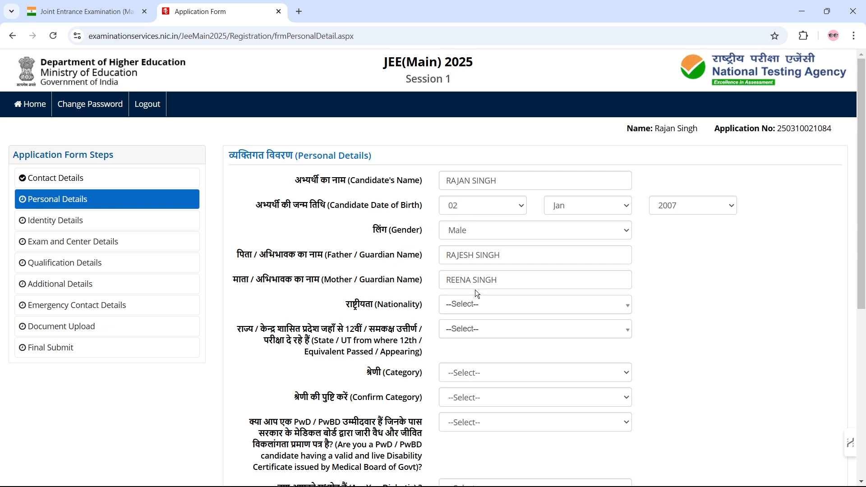
# Set the State/UT where 12th is passed or appearing to DELHI (NCT)
pyautogui.scroll(-1, 475, 290)
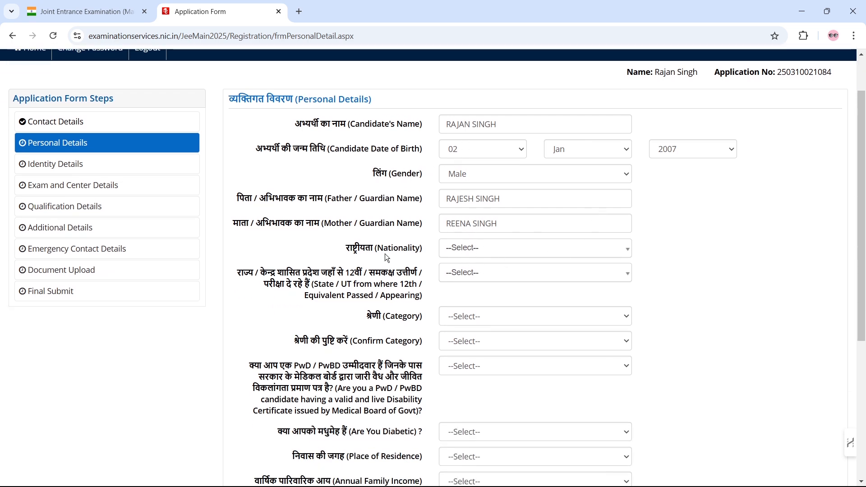
pyautogui.click(463, 251)
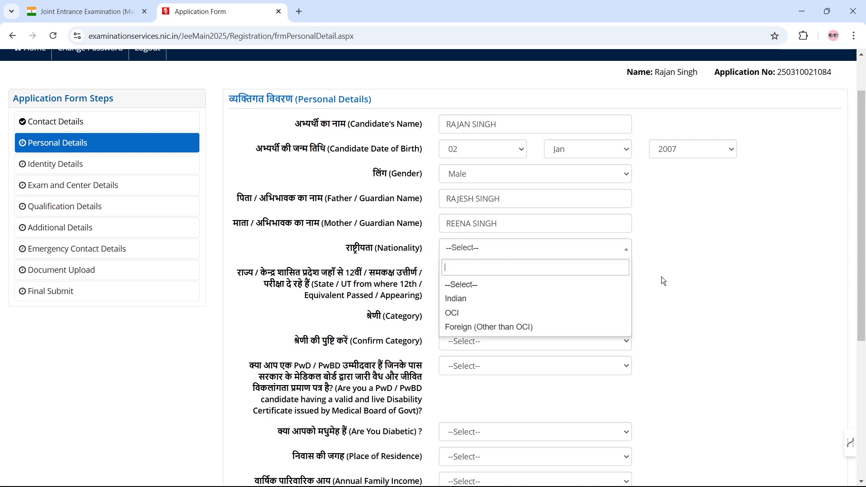
pyautogui.click(699, 264)
pyautogui.scroll(-1, 426, 275)
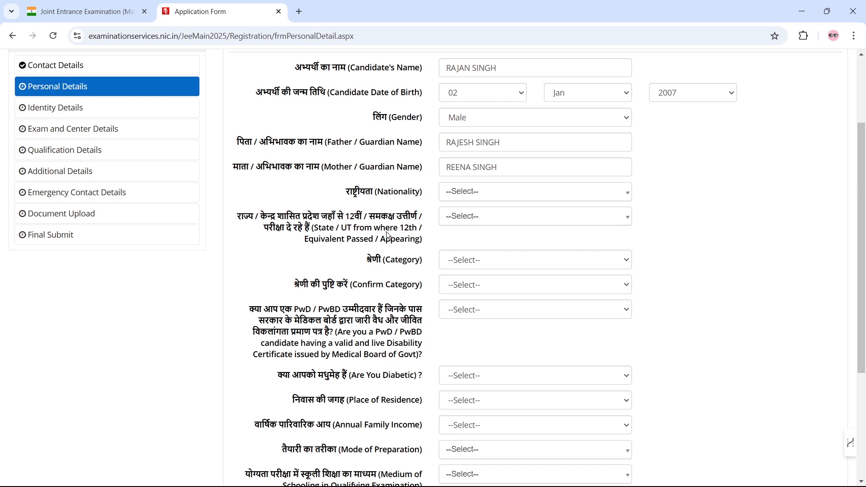
pyautogui.click(465, 220)
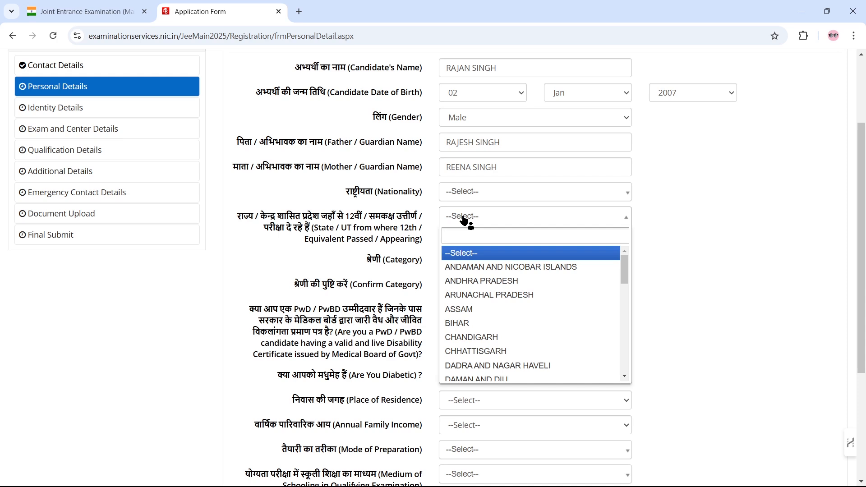
pyautogui.scroll(-2, 473, 283)
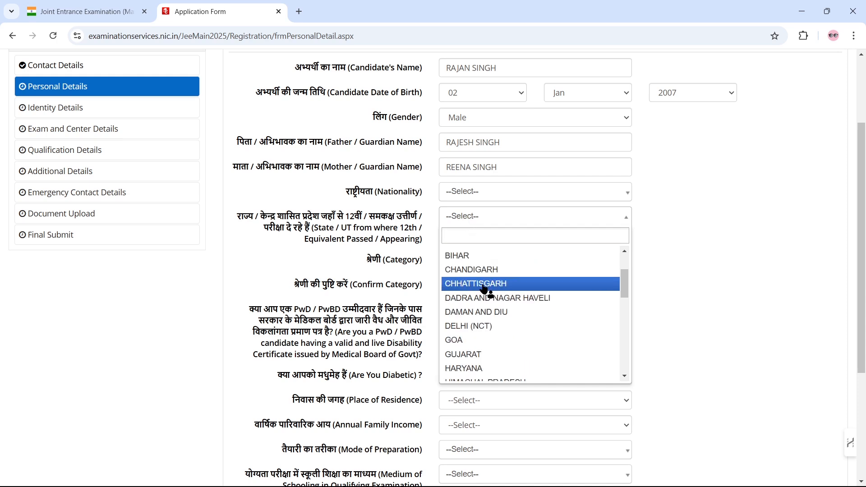
pyautogui.click(474, 329)
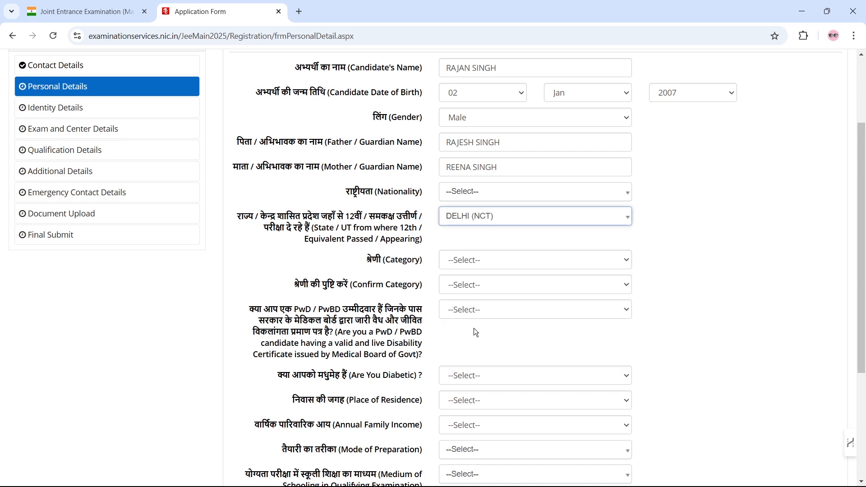
pyautogui.click(494, 265)
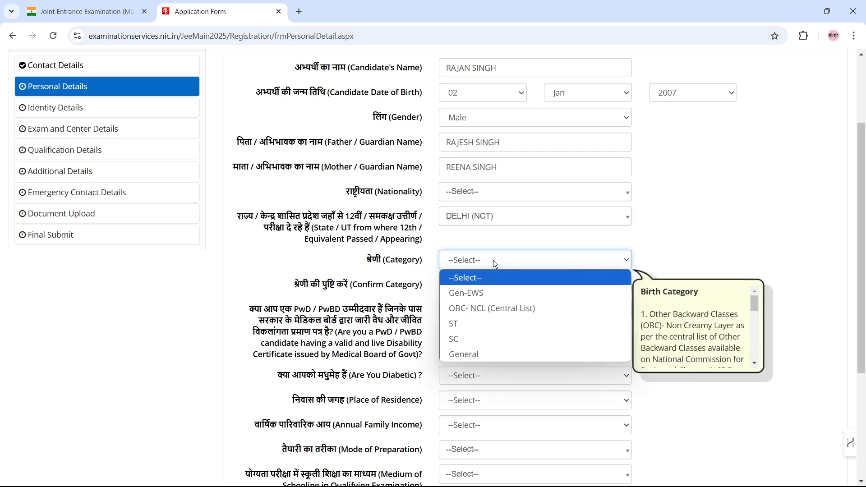
# Set and confirm category as OBC- NCL (Central List) and answer No to PwD/PwBD
pyautogui.click(473, 310)
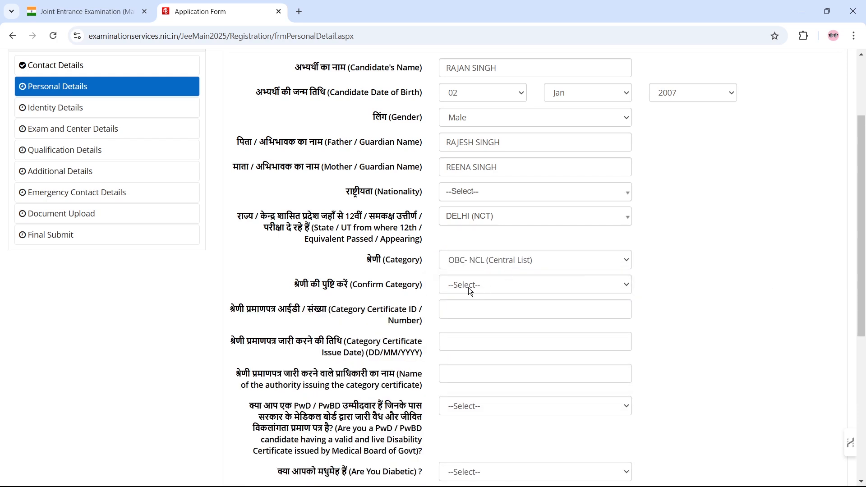
pyautogui.click(480, 287)
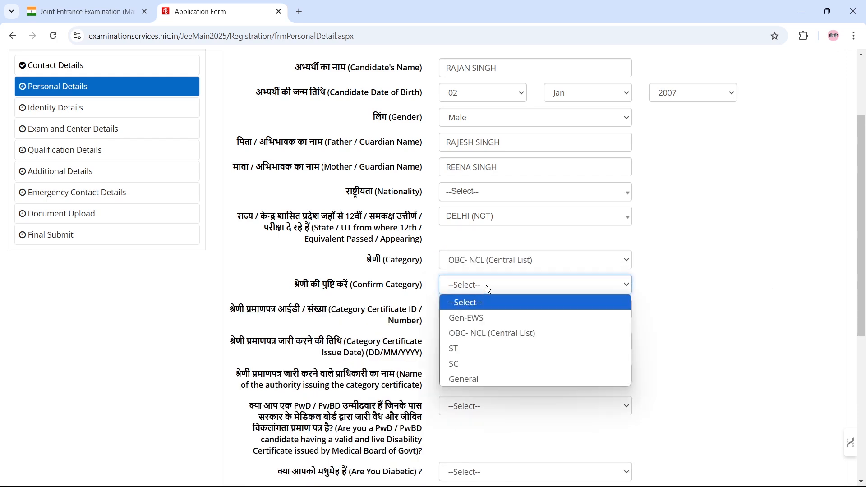
pyautogui.click(475, 333)
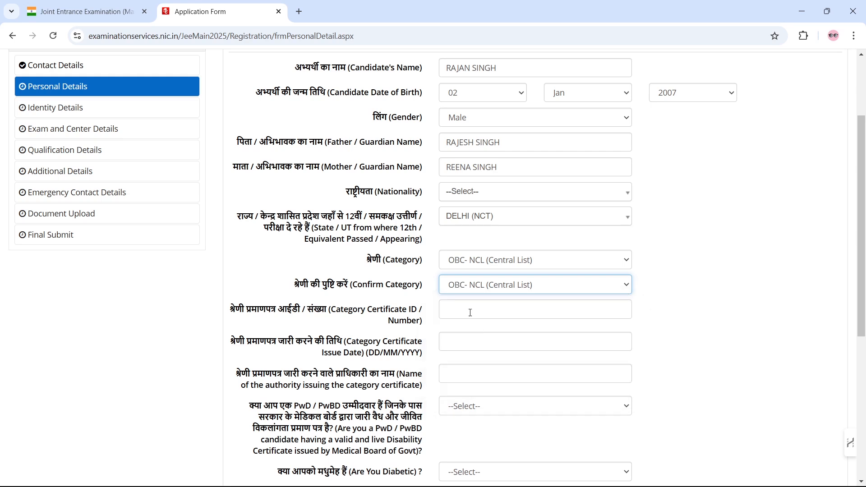
pyautogui.scroll(-1, 443, 268)
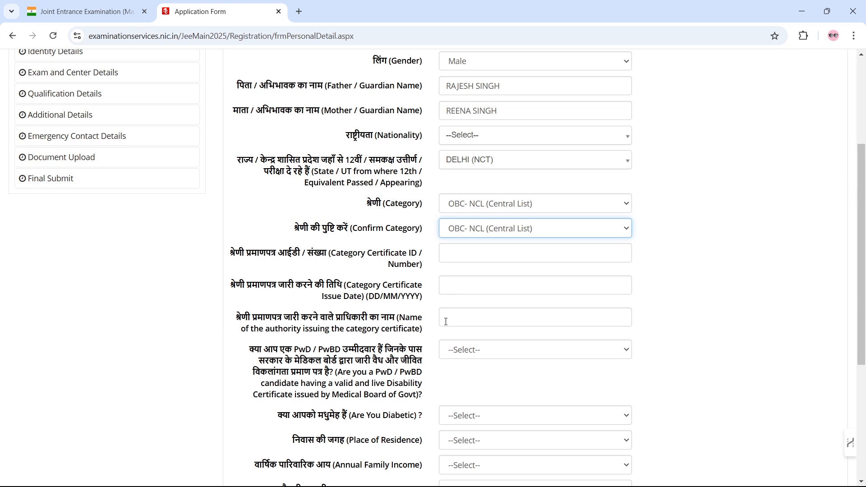
pyautogui.scroll(-1, 451, 322)
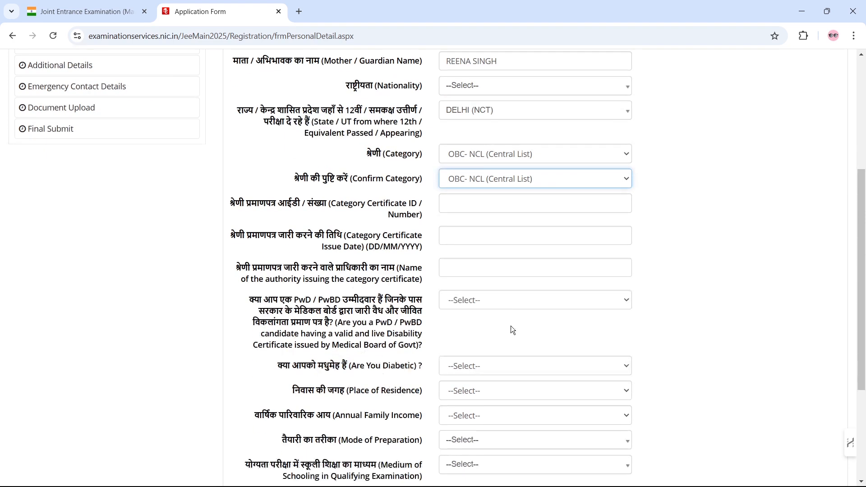
pyautogui.click(486, 293)
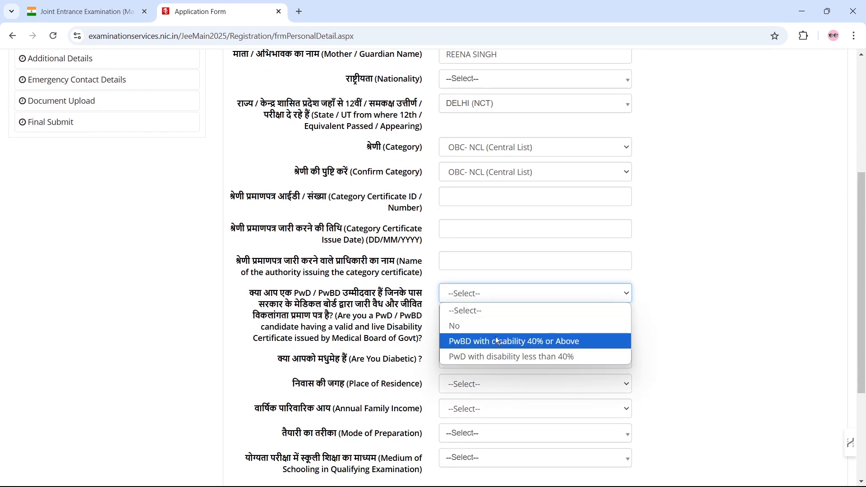
pyautogui.click(476, 327)
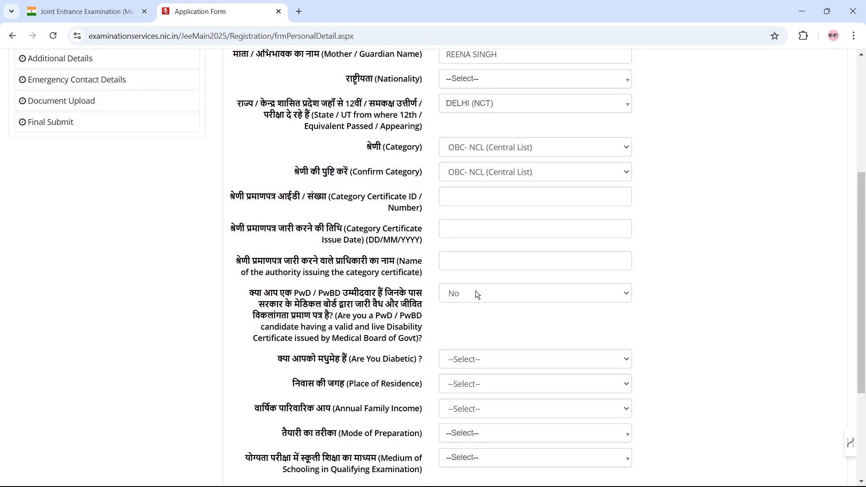
# Answer No to diabetic, set residence to Urban and income to RS. 200001 - 300000
pyautogui.scroll(-3, 473, 291)
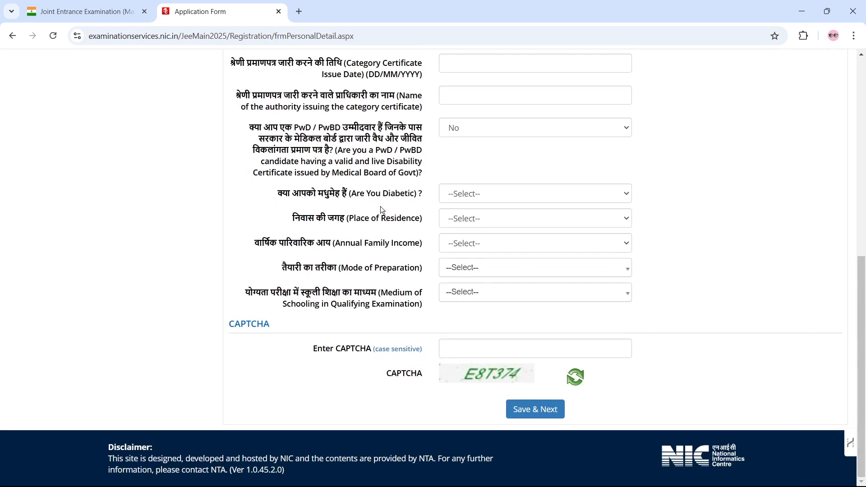
pyautogui.click(456, 193)
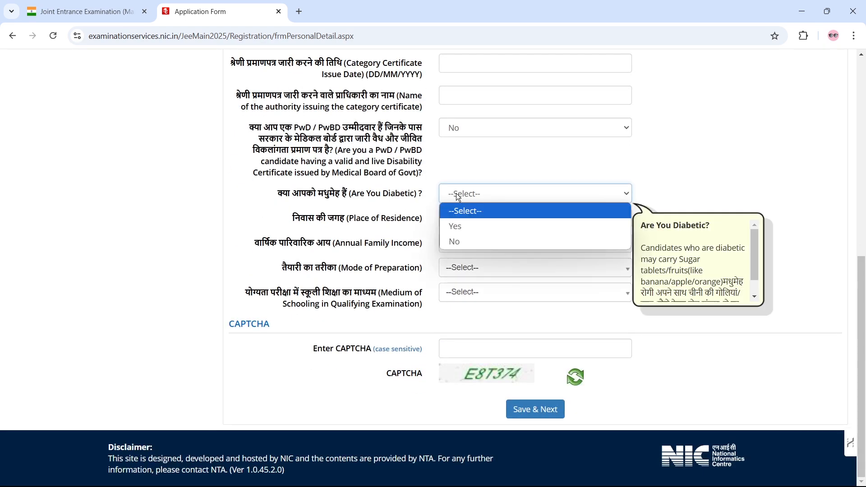
pyautogui.click(458, 241)
pyautogui.click(471, 219)
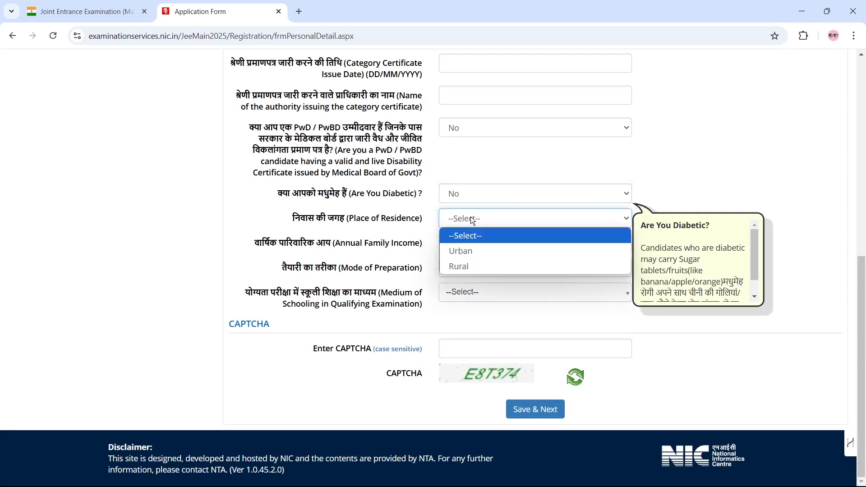
pyautogui.click(459, 254)
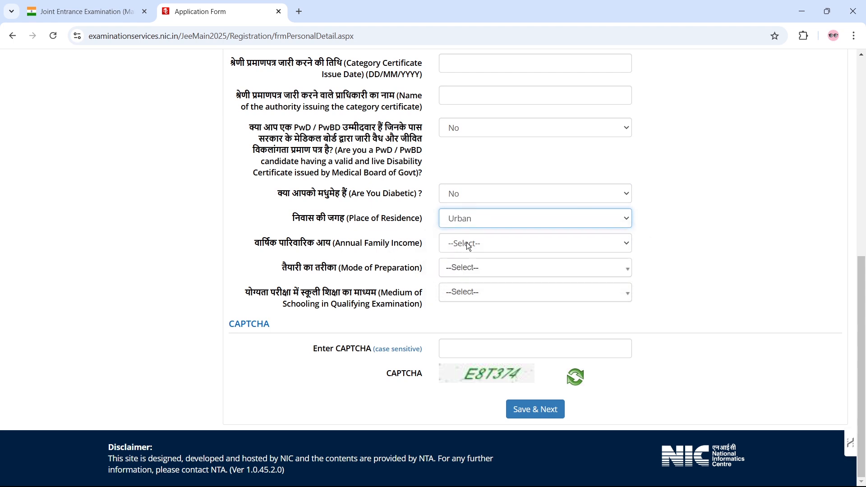
pyautogui.click(467, 246)
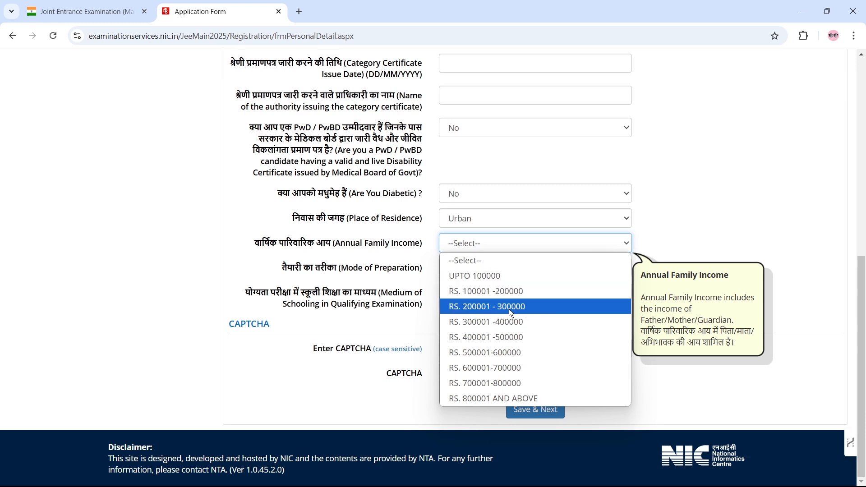
pyautogui.click(480, 311)
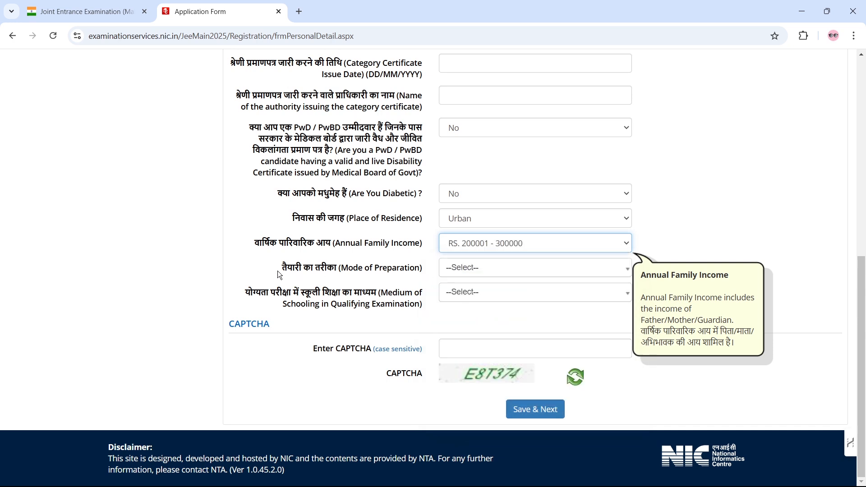
# Set preparation mode to Online Coaching, schooling medium to English, and save the personal details
pyautogui.click(463, 268)
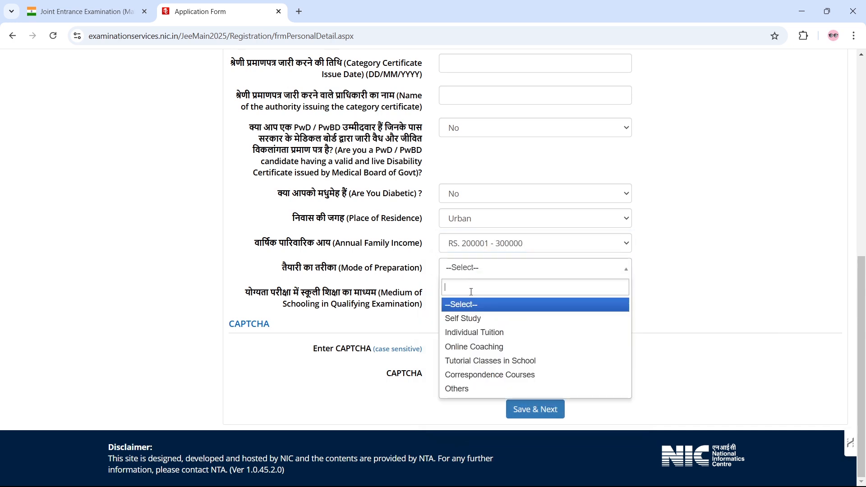
pyautogui.click(463, 347)
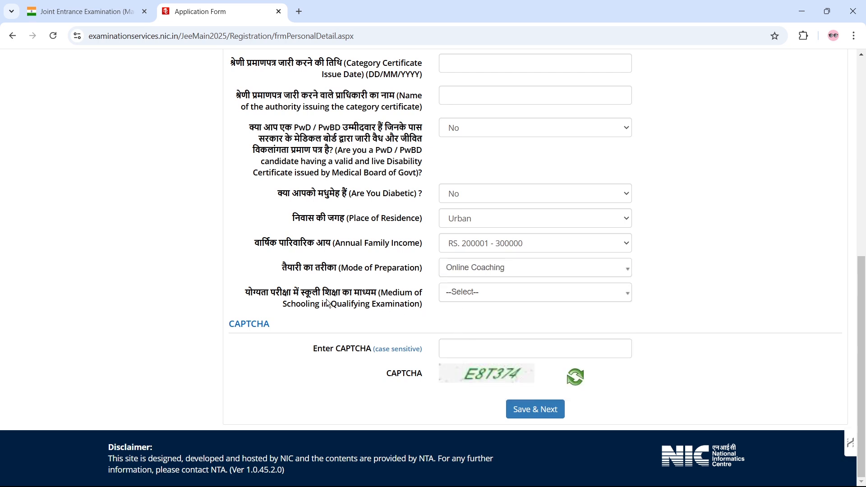
pyautogui.click(460, 294)
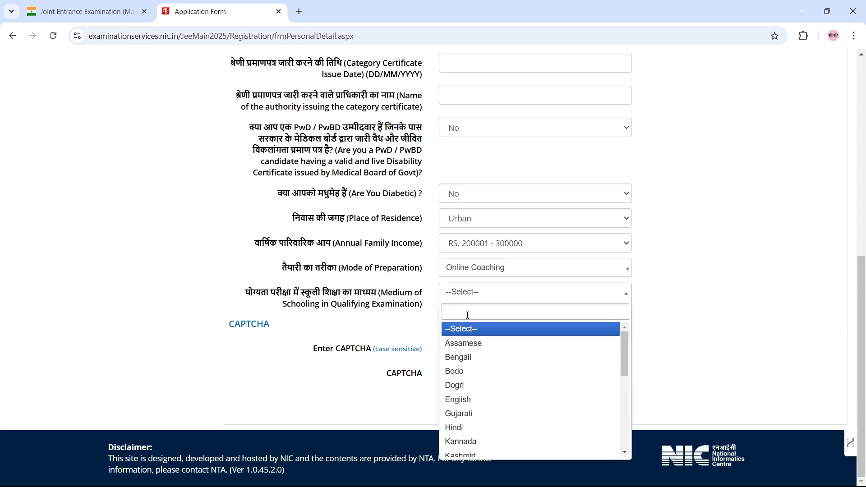
pyautogui.click(467, 400)
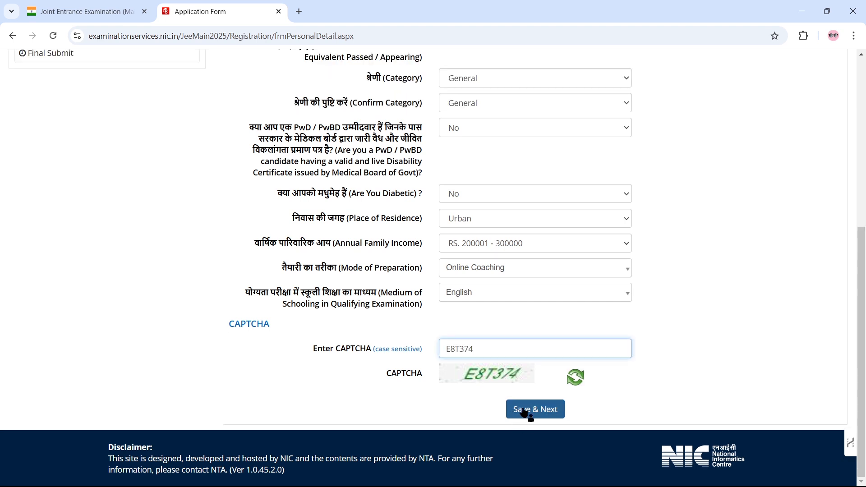
pyautogui.click(525, 412)
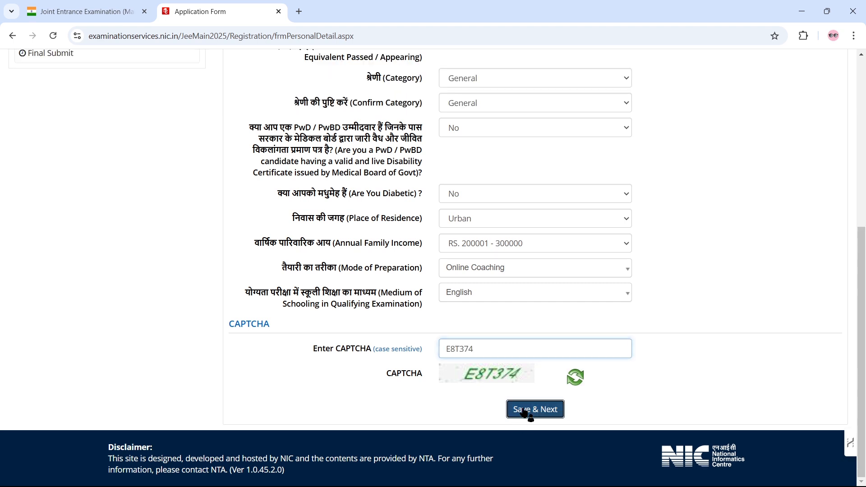
# Choose Aadhaar as identity type, give sharing consent, and submit the Aadhaar details
pyautogui.click(414, 294)
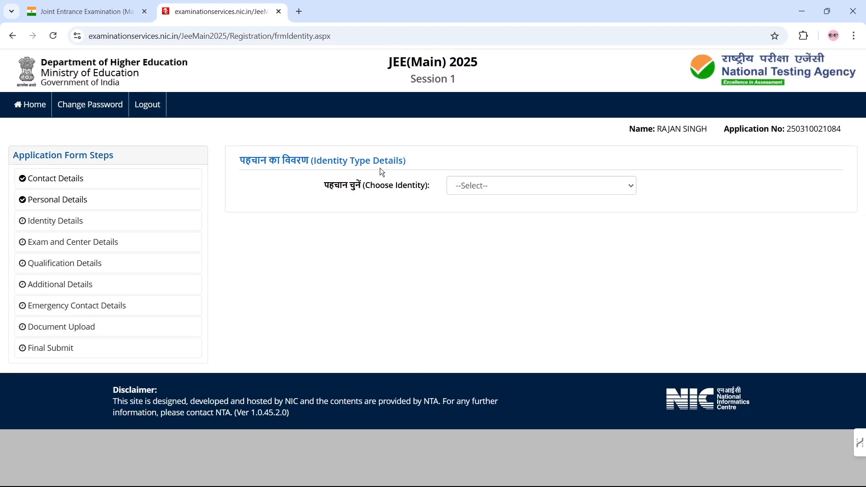
pyautogui.click(494, 189)
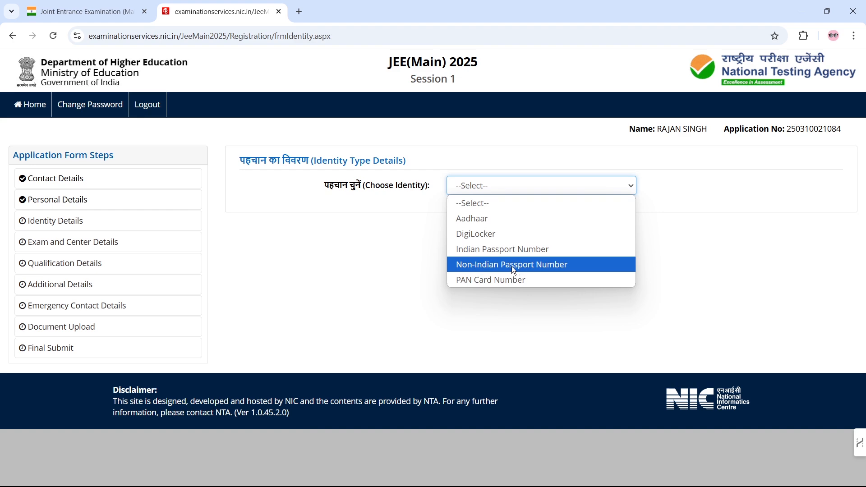
pyautogui.click(481, 221)
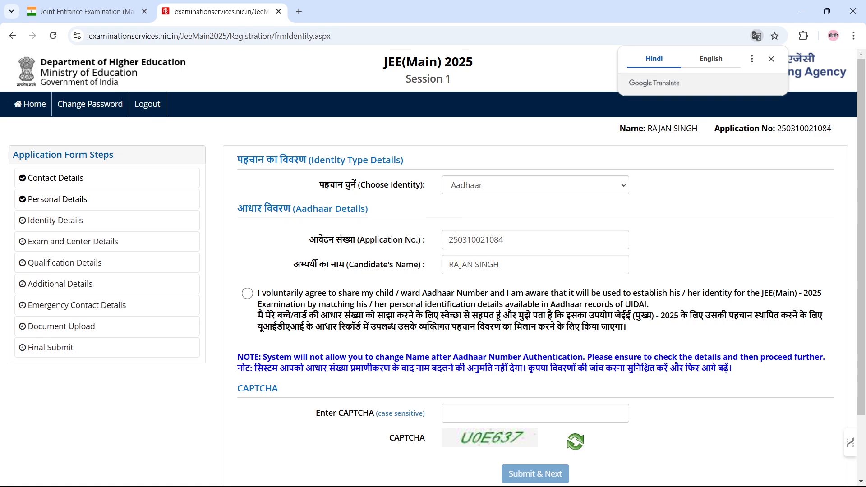
pyautogui.scroll(-1, 466, 132)
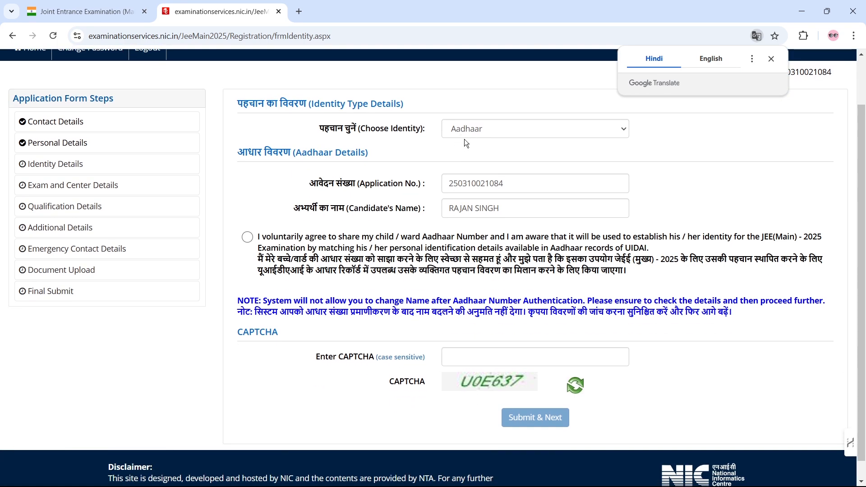
pyautogui.click(248, 237)
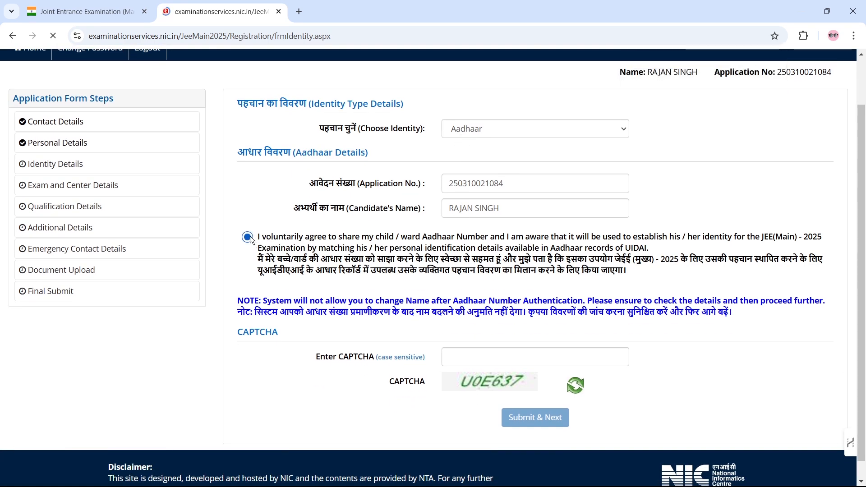
pyautogui.scroll(-2, 272, 226)
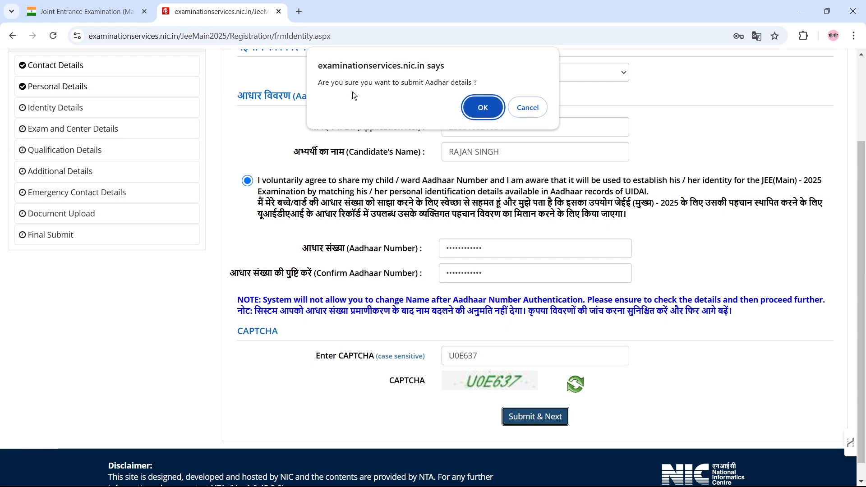
pyautogui.click(481, 113)
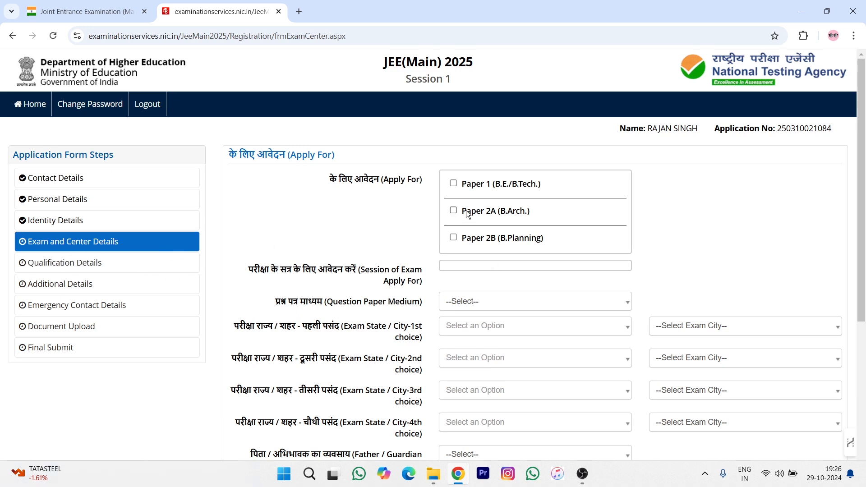
# Apply for Paper 1 (B.E./B.Tech.) only, leaving Paper 2A (B.Arch.) unticked
pyautogui.click(453, 183)
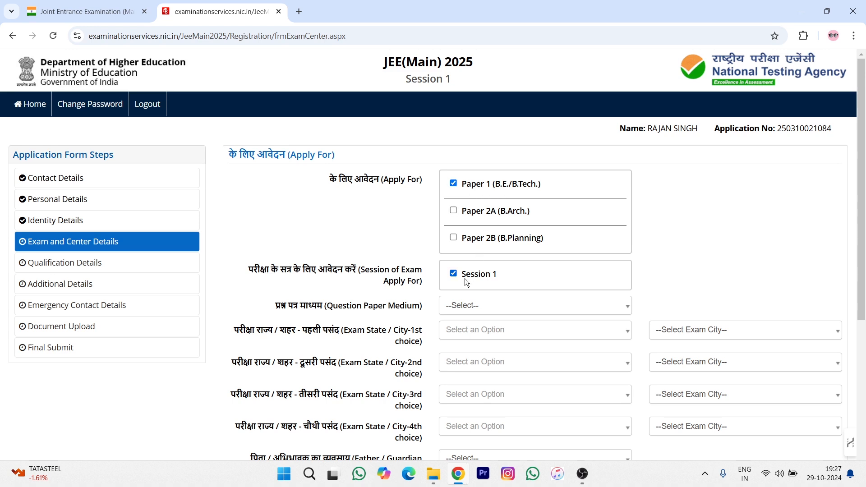
pyautogui.click(453, 211)
pyautogui.click(454, 211)
pyautogui.scroll(-1, 467, 278)
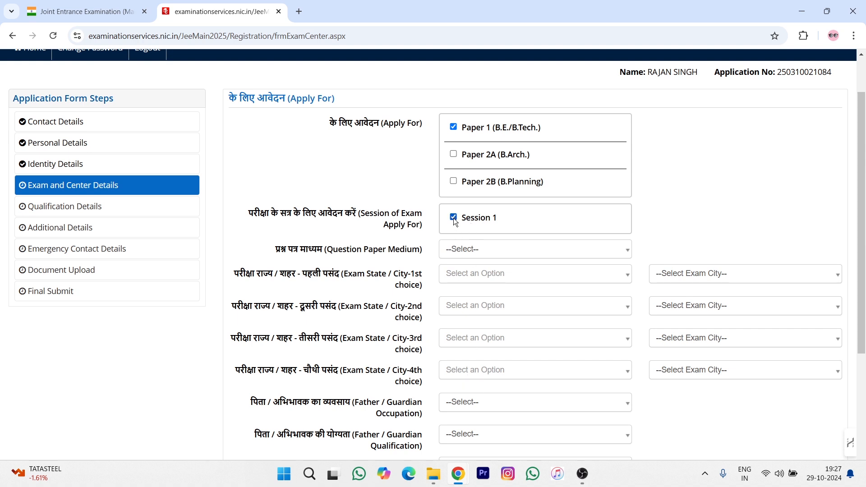
pyautogui.scroll(-1, 465, 244)
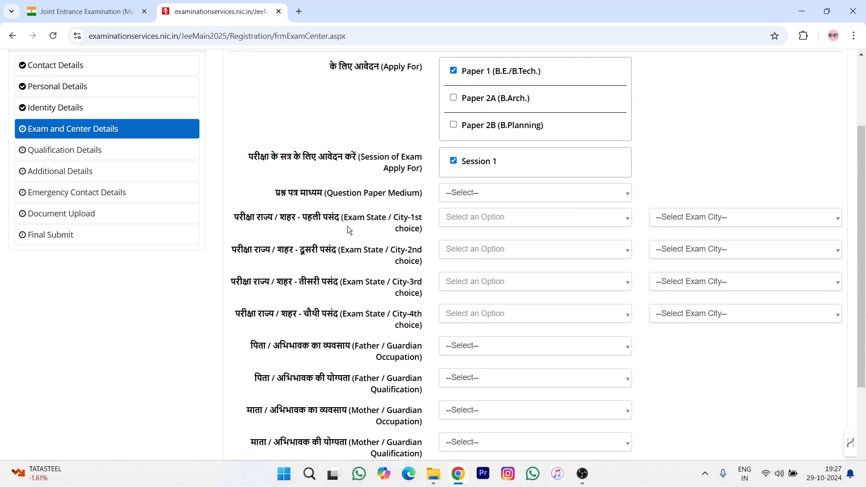
# Set question paper medium to English and first-choice exam state to UTTAR PRADESH
pyautogui.click(464, 199)
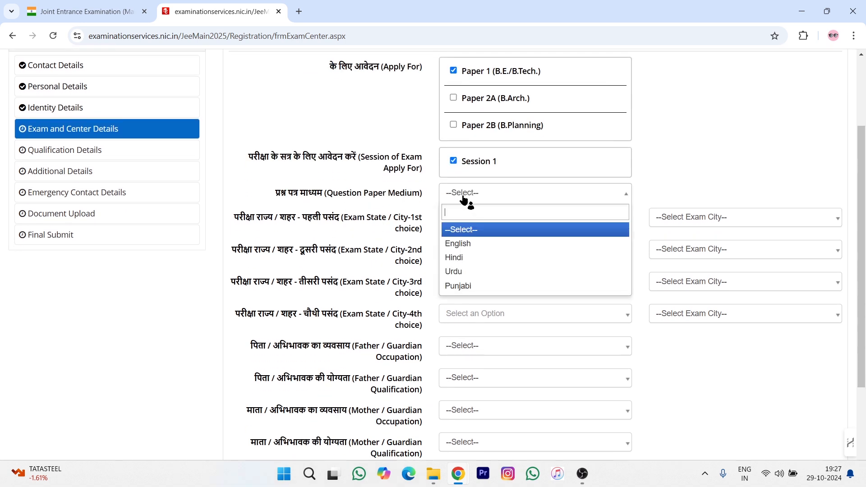
pyautogui.click(461, 244)
pyautogui.scroll(-1, 451, 250)
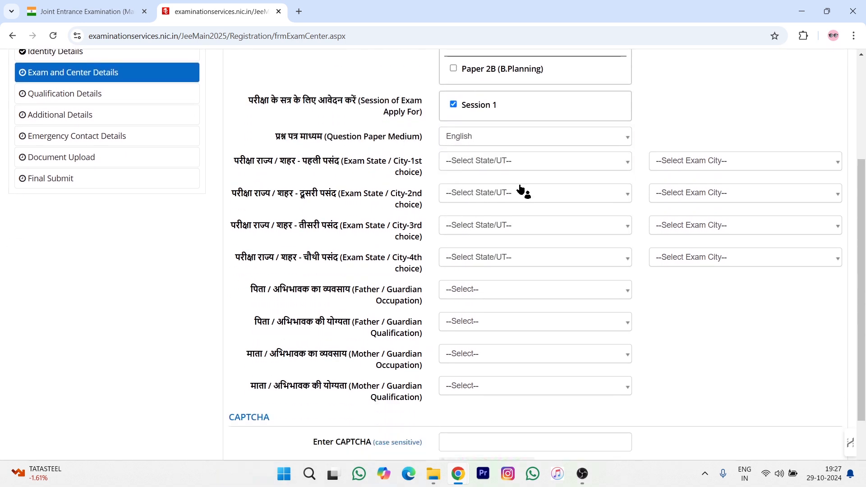
pyautogui.click(547, 166)
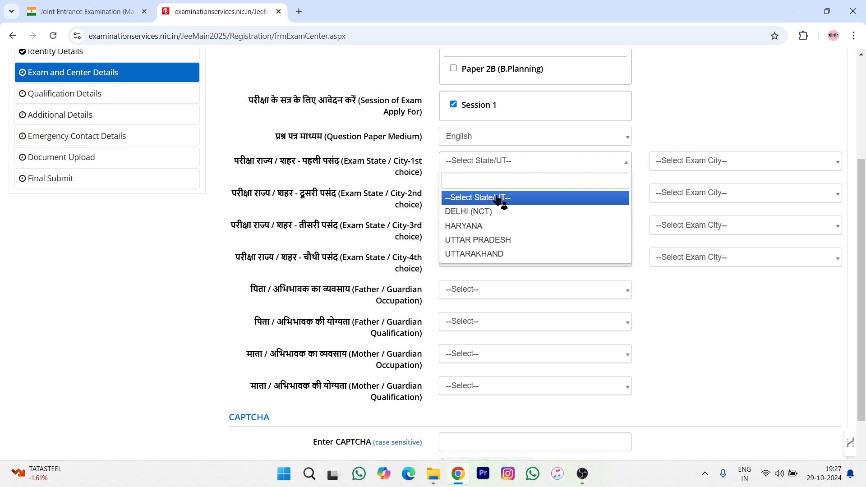
pyautogui.click(484, 239)
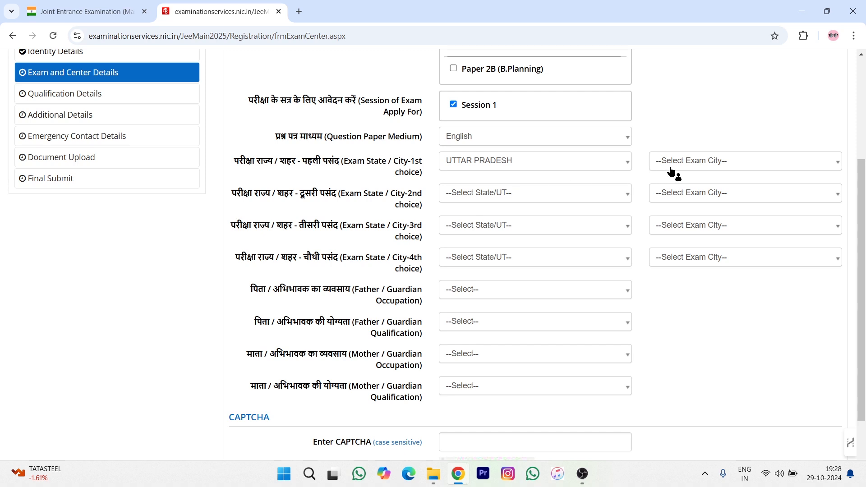
pyautogui.scroll(-1, 686, 271)
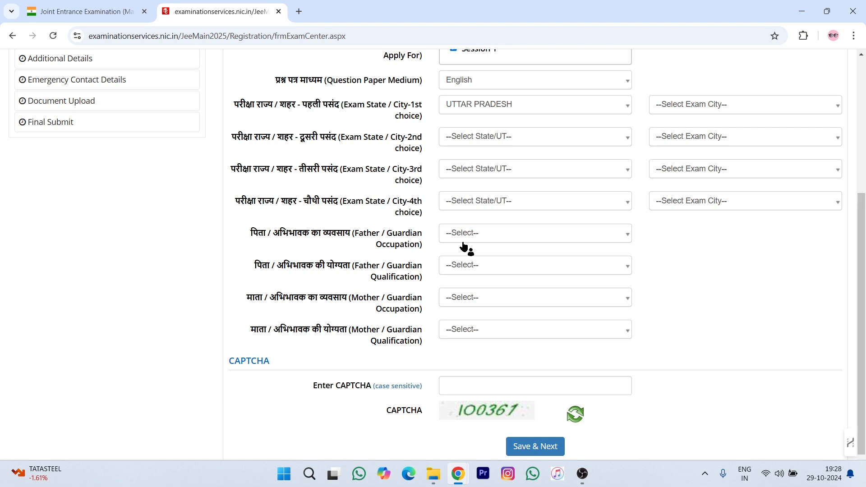
# Set the father's occupation to TEACHING / RESEARCH and his qualification to GRADUATE
pyautogui.click(511, 238)
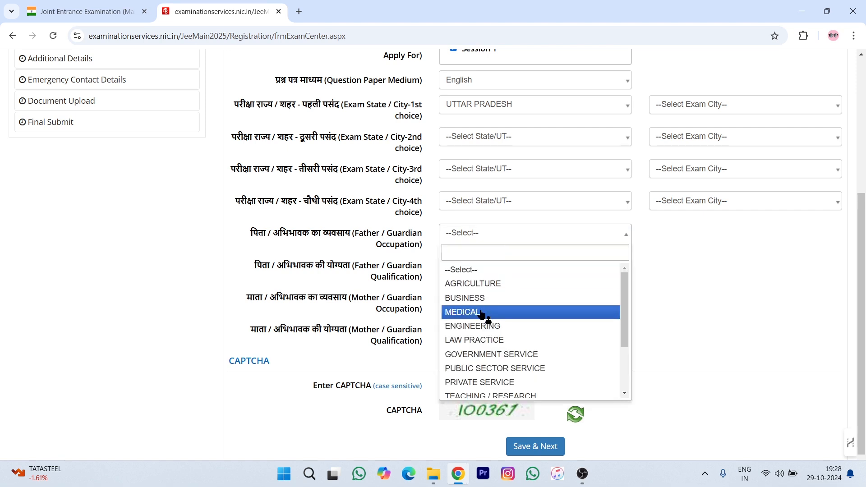
pyautogui.scroll(-2, 487, 343)
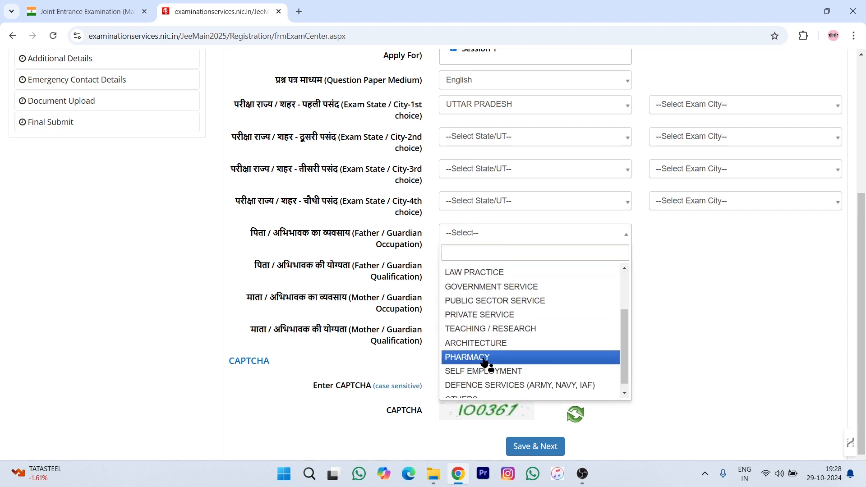
pyautogui.click(474, 329)
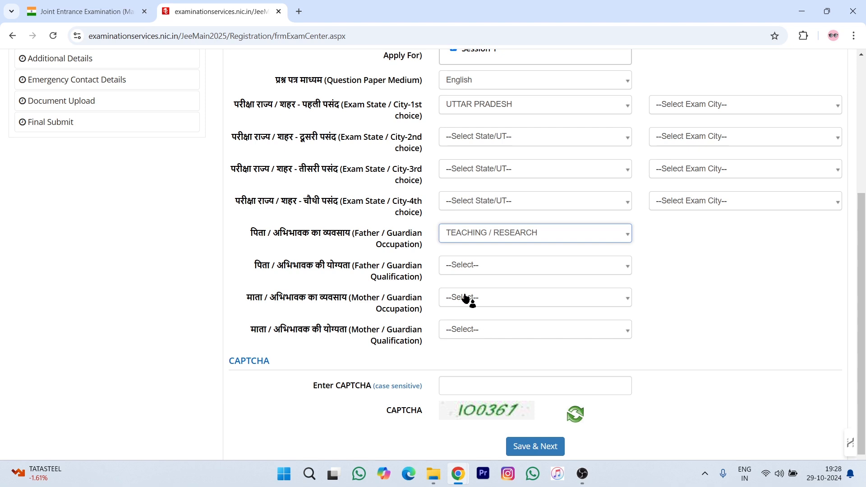
pyautogui.click(469, 270)
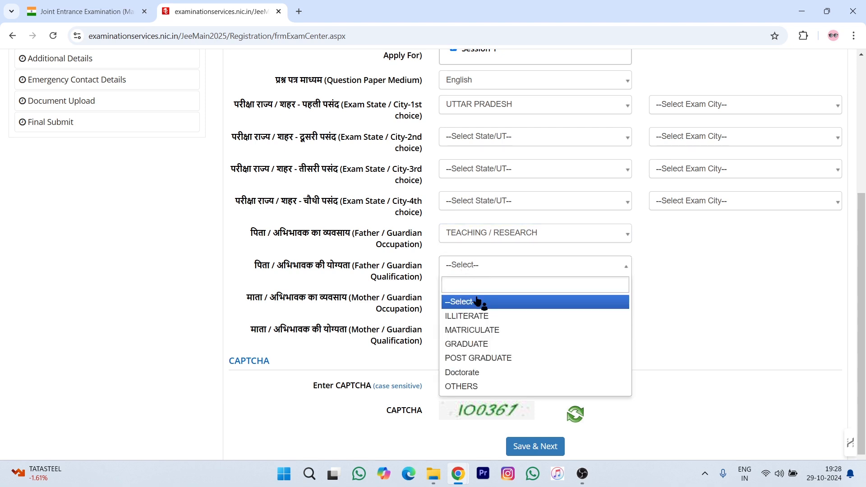
pyautogui.click(481, 347)
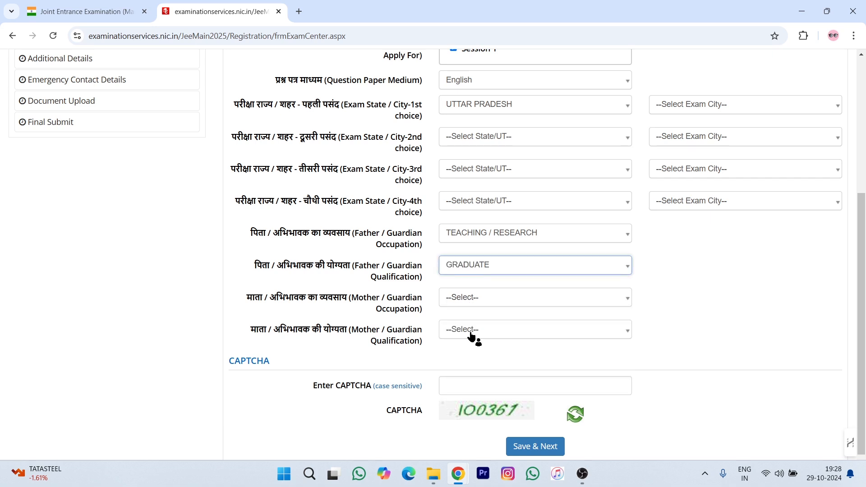
pyautogui.click(457, 302)
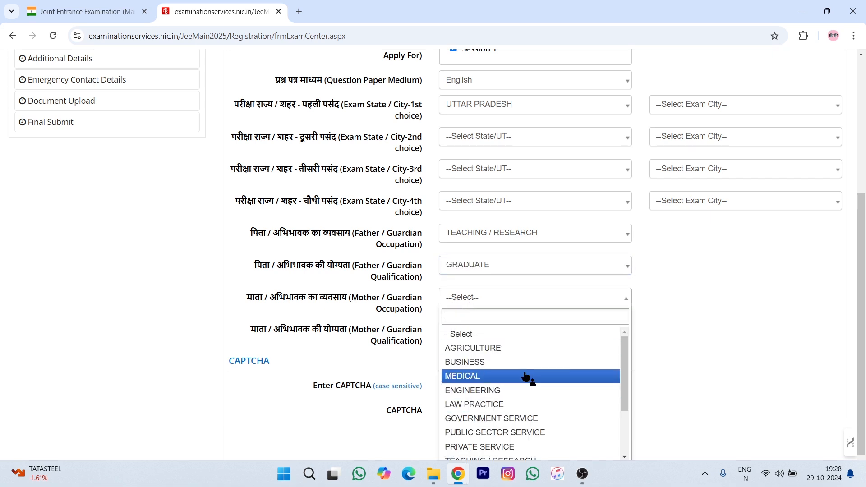
pyautogui.click(428, 336)
# Save the exam centre and parent details and confirm to continue to Qualification Details
pyautogui.scroll(-1, 432, 346)
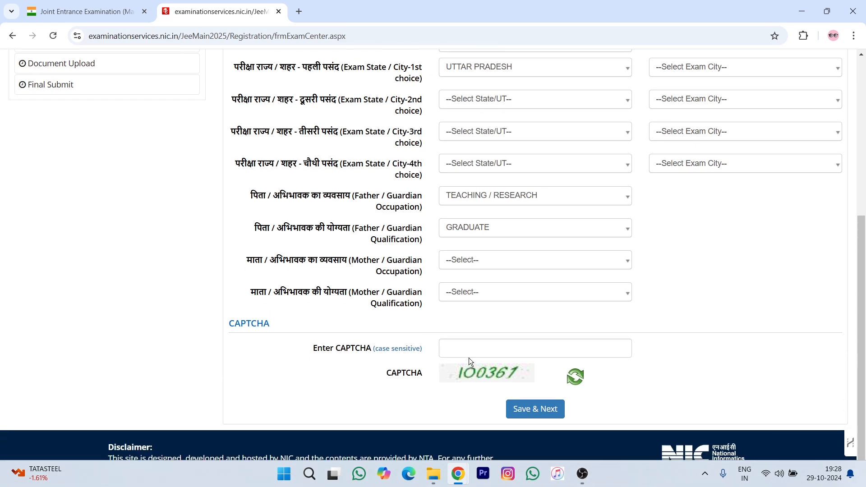
pyautogui.scroll(3, 469, 356)
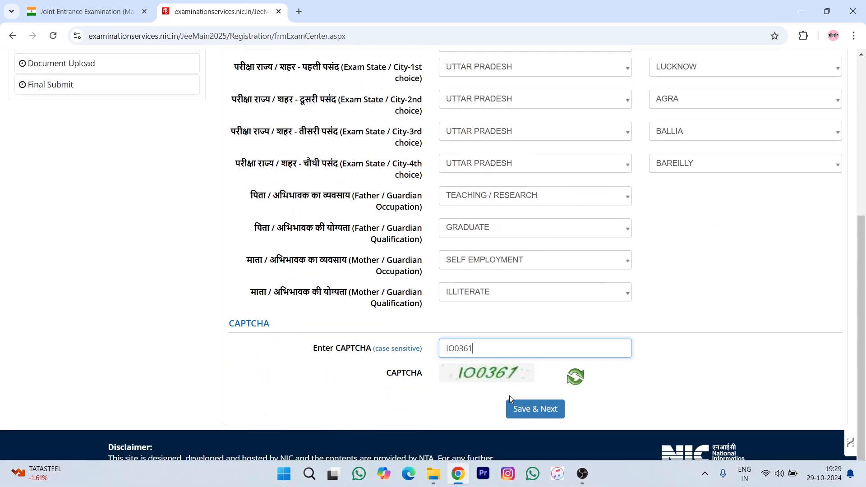
pyautogui.click(533, 411)
pyautogui.click(411, 291)
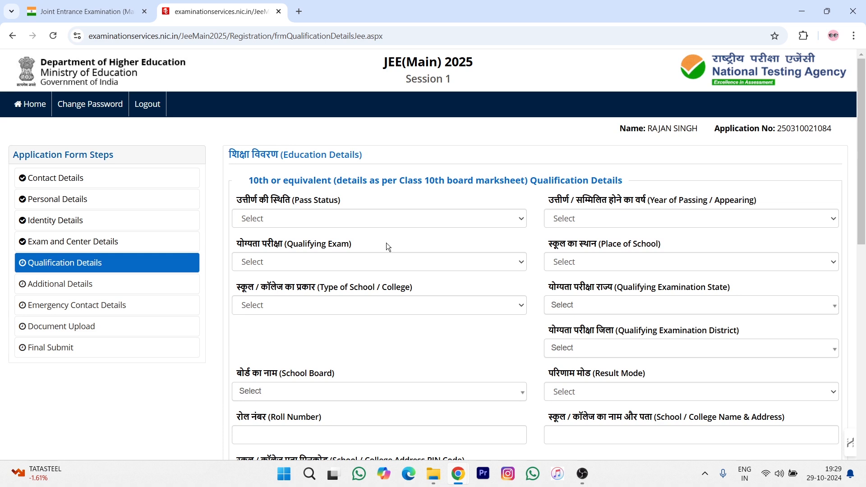
# Set the 10th pass status to Passed with 2021 as year of passing
pyautogui.moveTo(248, 181); pyautogui.dragTo(476, 177)
pyautogui.click(535, 193)
pyautogui.click(601, 221)
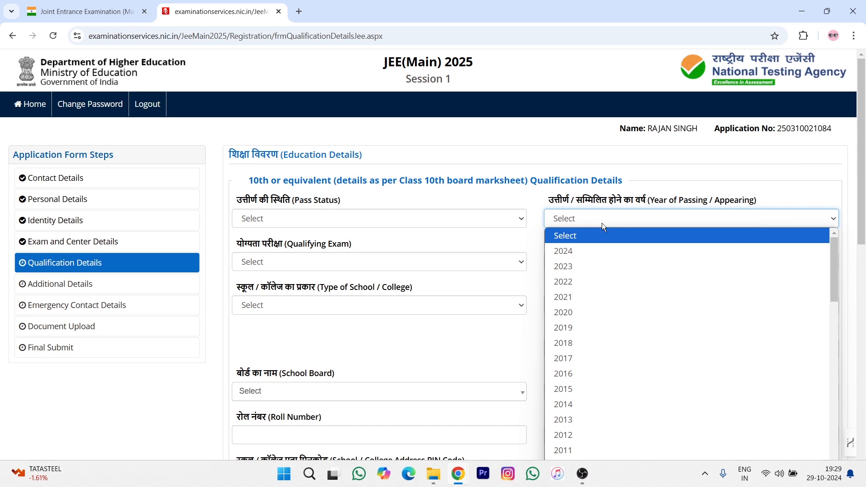
pyautogui.scroll(-15, 616, 388)
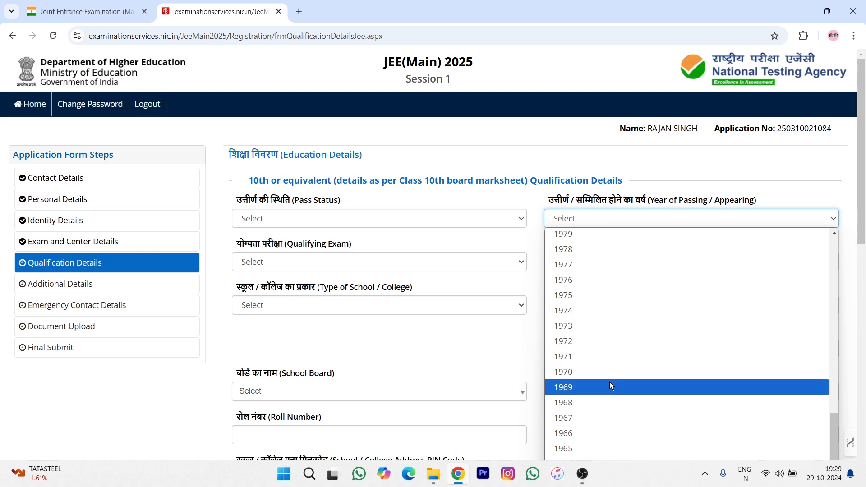
pyautogui.scroll(15, 626, 369)
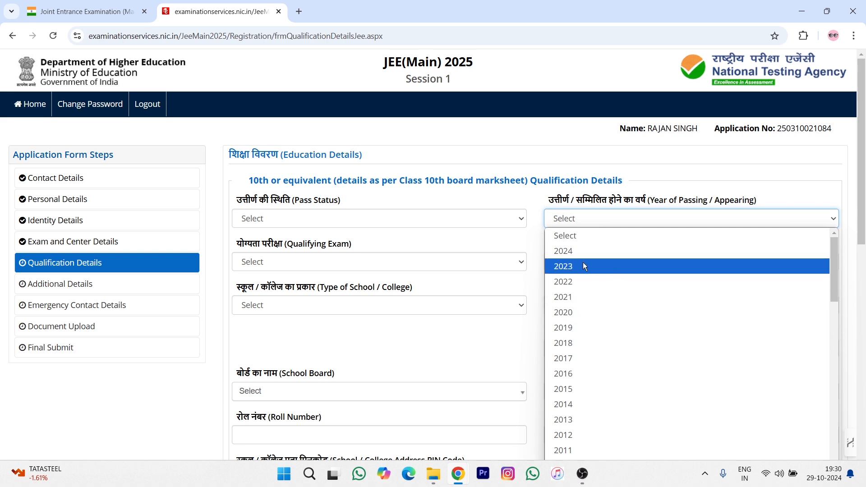
pyautogui.click(589, 298)
pyautogui.click(258, 223)
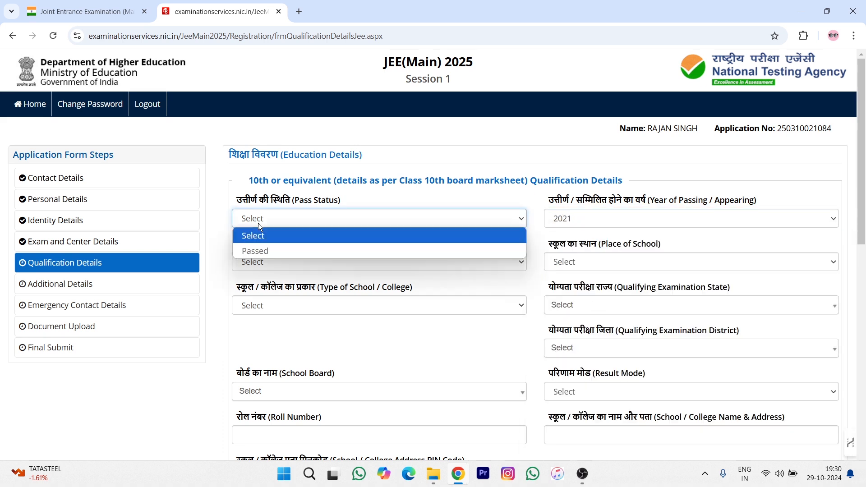
pyautogui.click(256, 251)
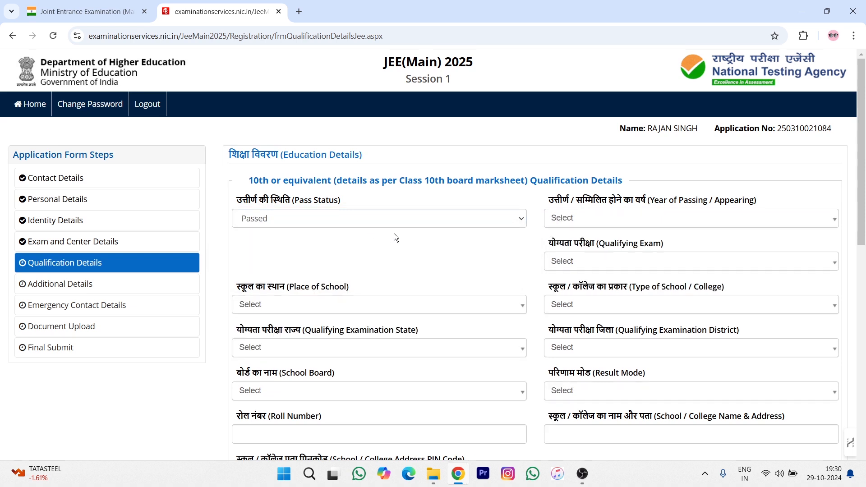
pyautogui.click(569, 224)
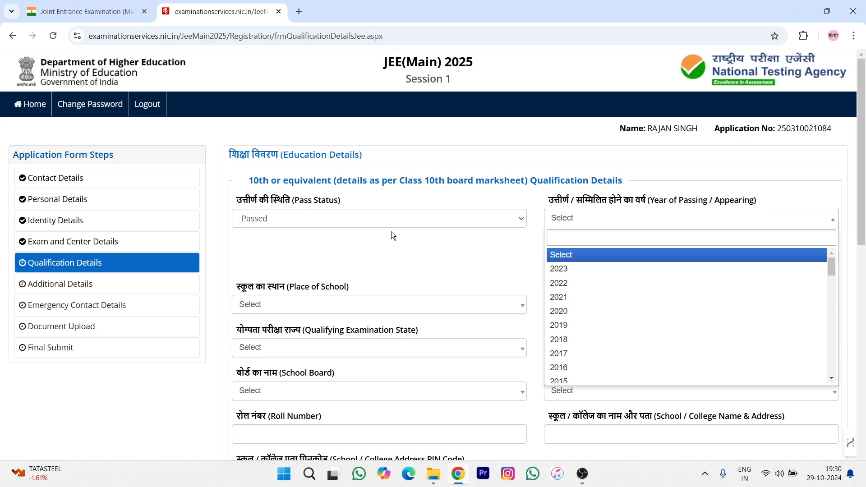
pyautogui.click(572, 296)
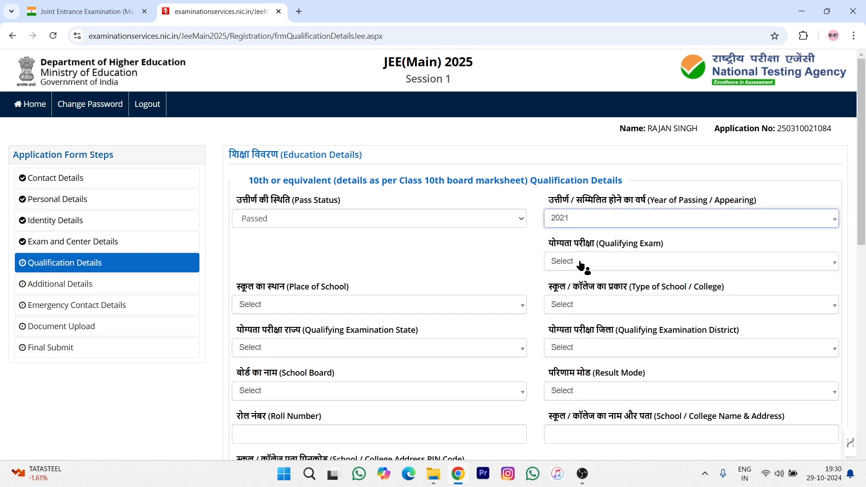
# Choose 10th or Equivalent as qualifying exam, Urban place and Private Unaided school type
pyautogui.click(580, 265)
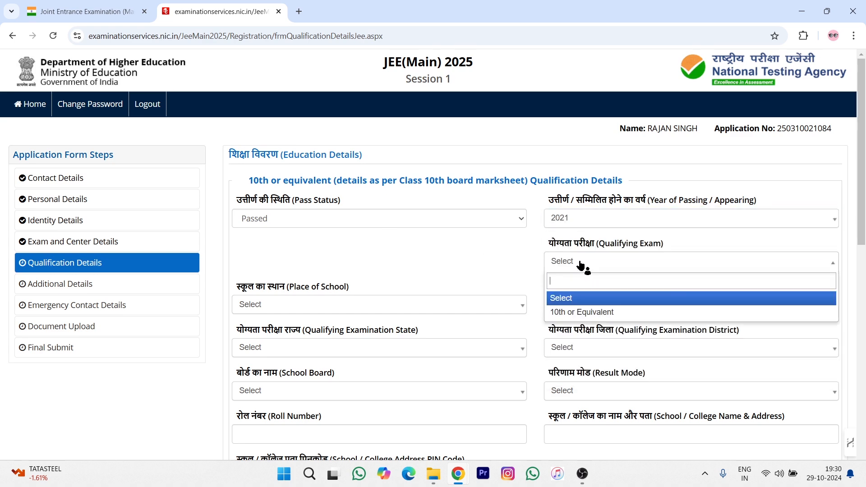
pyautogui.click(582, 312)
pyautogui.scroll(-1, 351, 286)
pyautogui.click(311, 250)
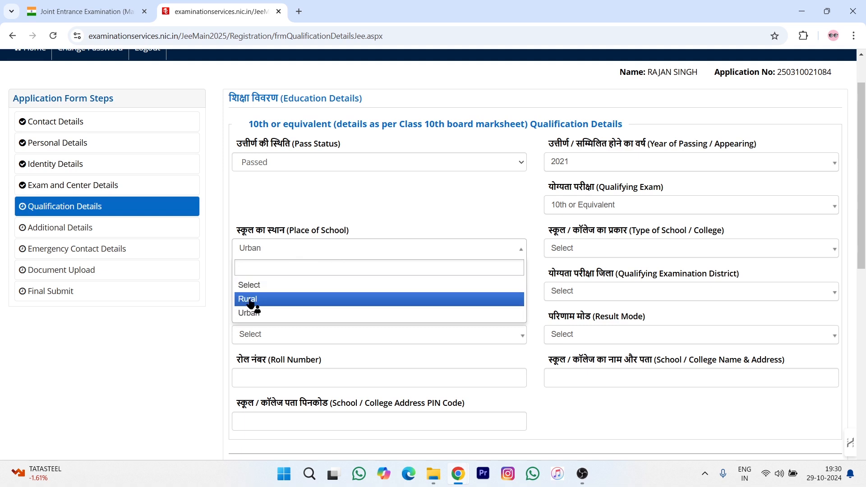
pyautogui.click(255, 314)
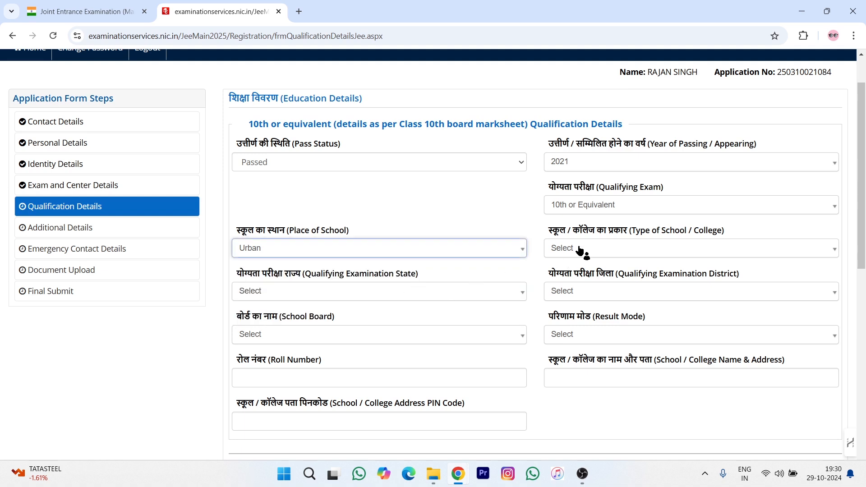
pyautogui.click(623, 252)
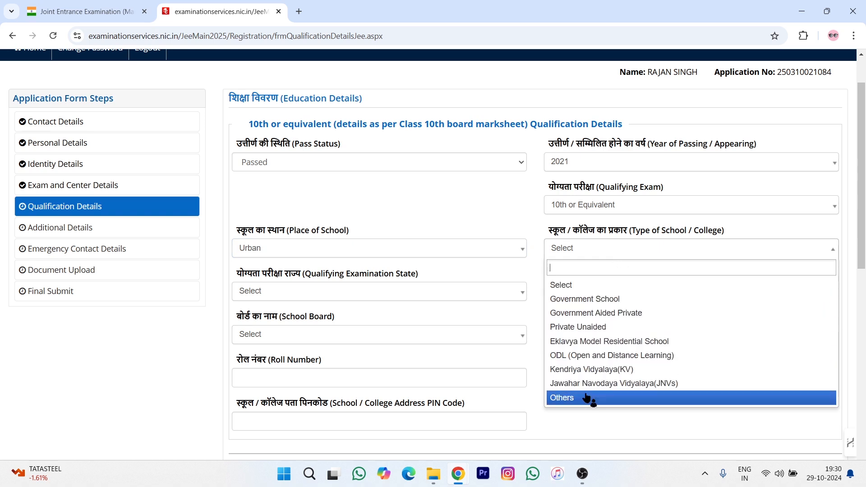
pyautogui.click(572, 328)
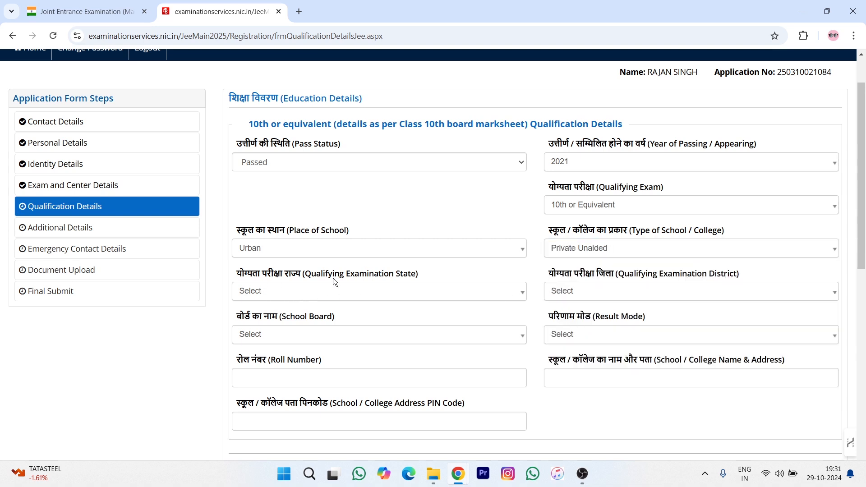
pyautogui.scroll(-1, 337, 262)
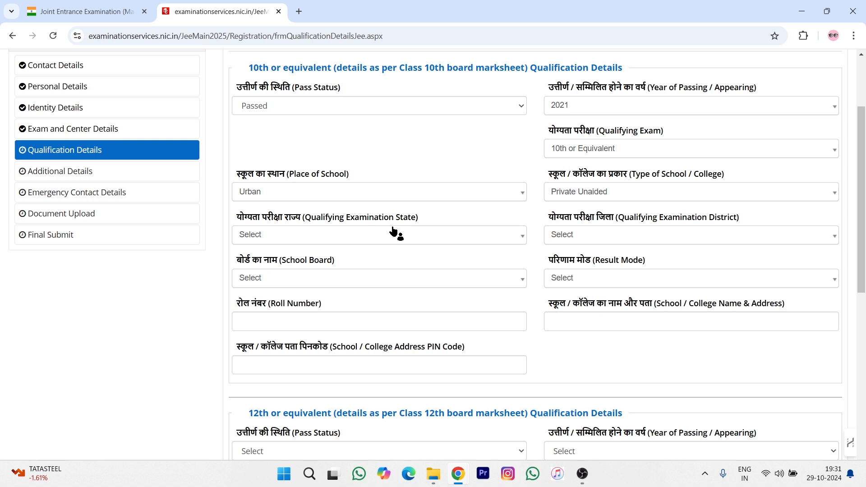
# Set the 10th qualifying state to UTTAR PRADESH and district to LUCKNOW
pyautogui.click(342, 239)
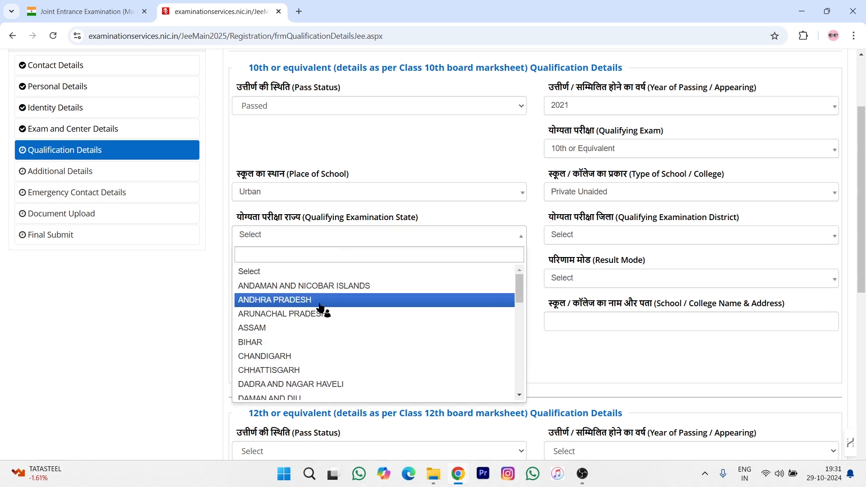
pyautogui.scroll(-2, 301, 366)
pyautogui.scroll(-8, 288, 370)
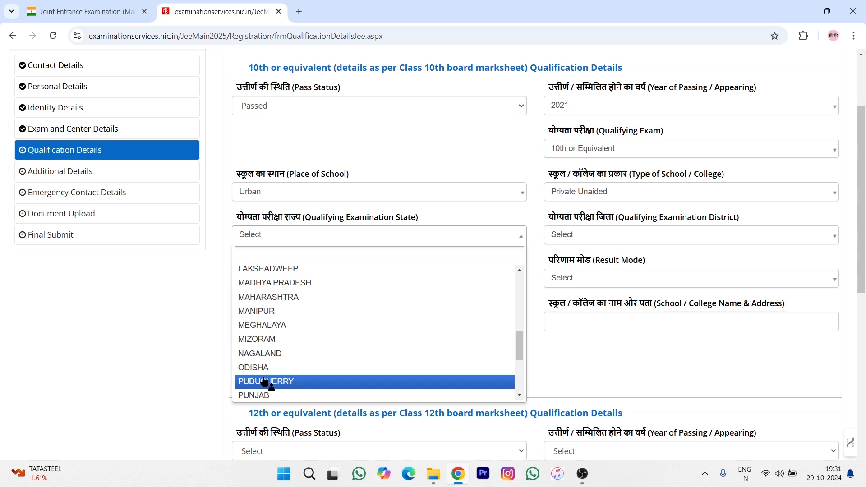
pyautogui.click(271, 324)
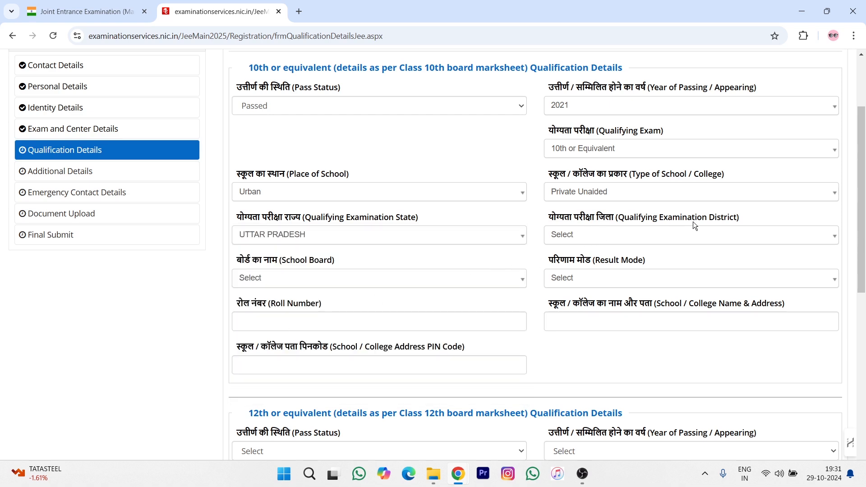
pyautogui.click(643, 235)
pyautogui.scroll(-2, 588, 359)
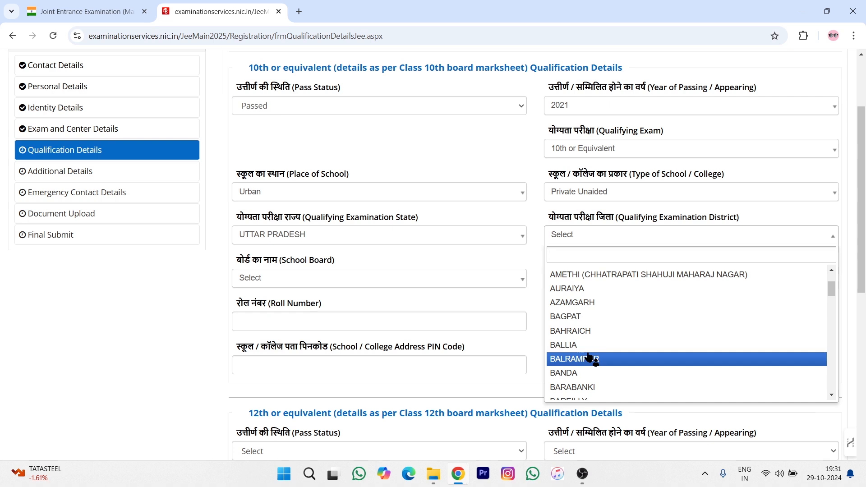
pyautogui.scroll(-10, 588, 359)
pyautogui.write('l')
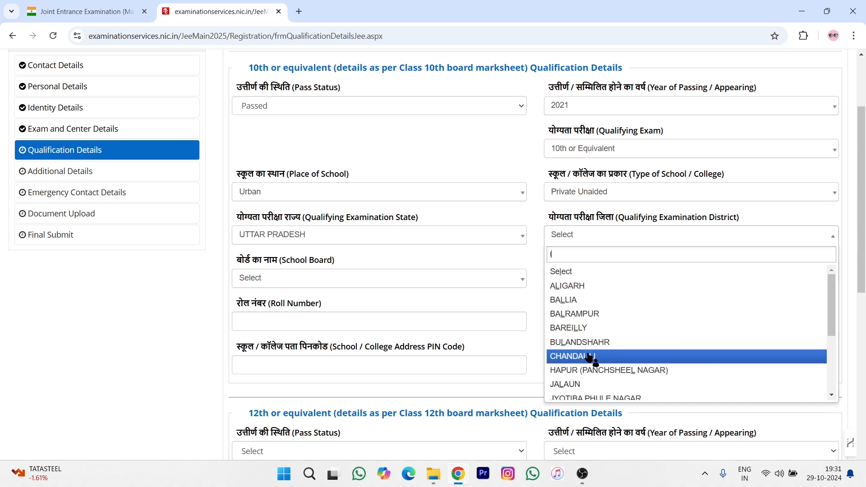
pyautogui.scroll(-2, 591, 359)
pyautogui.click(590, 357)
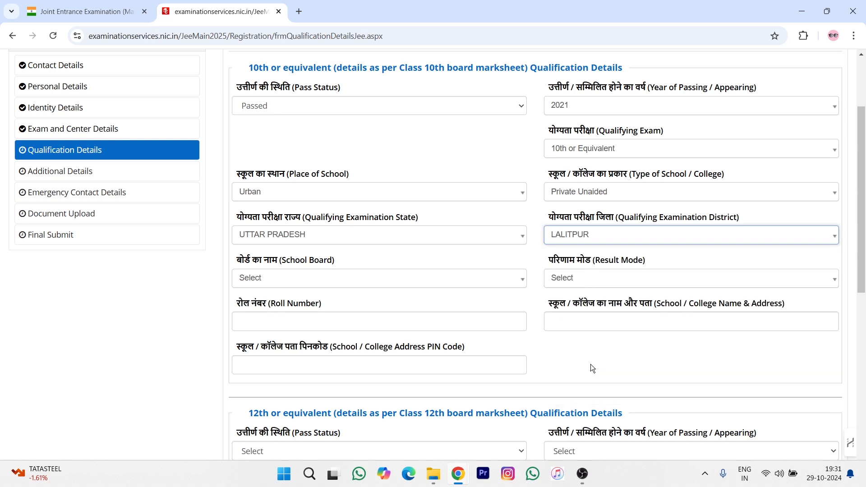
pyautogui.press('Down')
# Choose CENTRAL BOARD OF SECONDARY EDUCATION as 10th board and Percentage as result mode
pyautogui.click(261, 281)
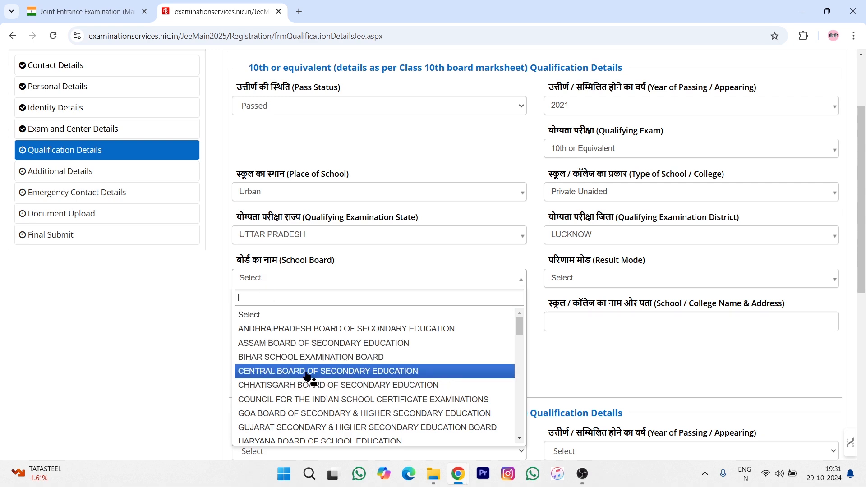
pyautogui.scroll(-7, 303, 367)
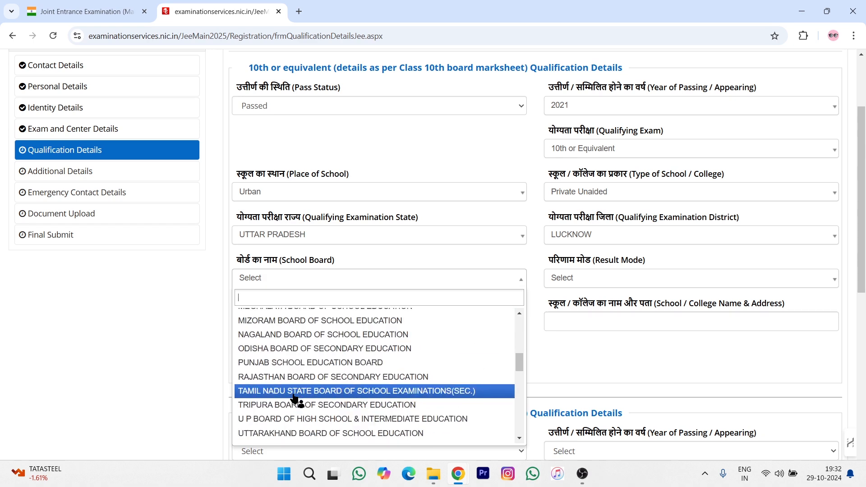
pyautogui.scroll(-2, 285, 408)
pyautogui.scroll(2, 275, 388)
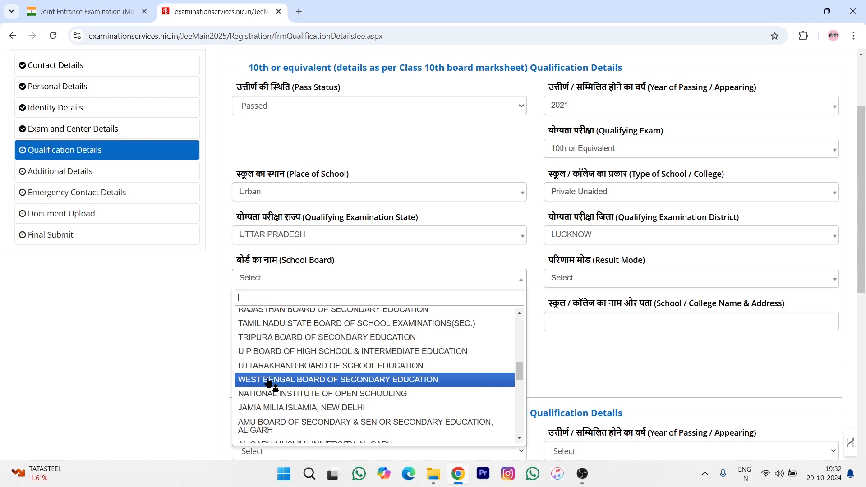
pyautogui.scroll(-3, 289, 399)
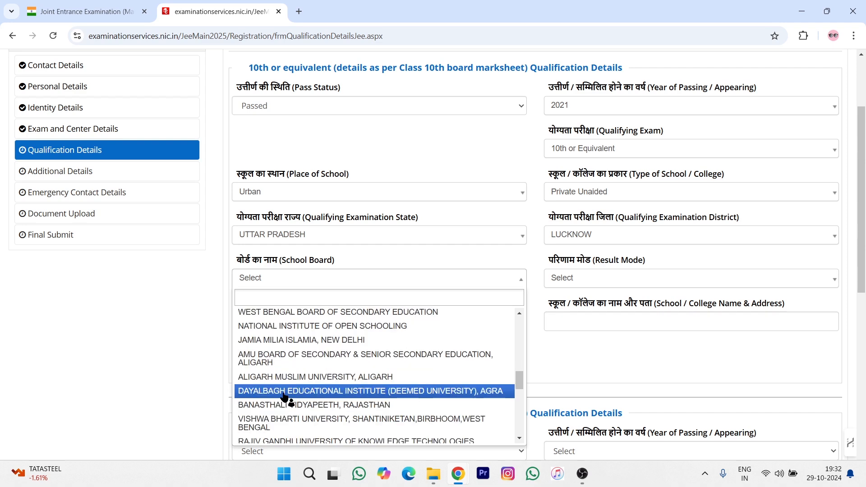
pyautogui.scroll(-5, 284, 397)
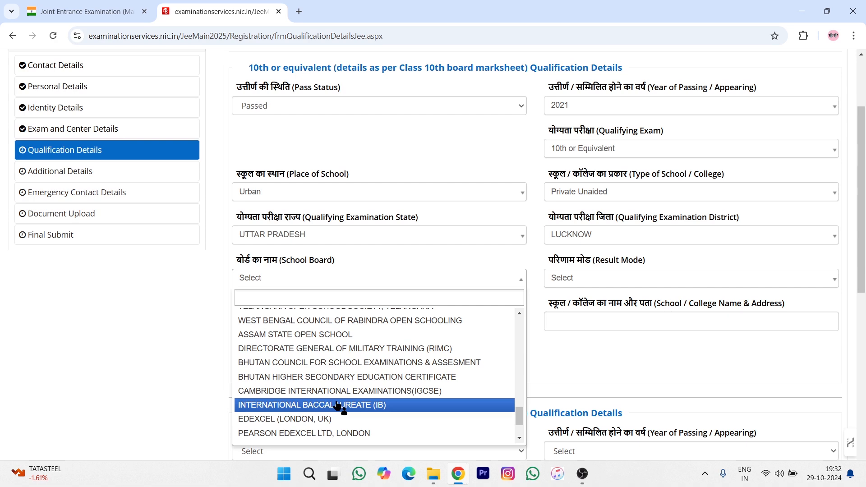
pyautogui.scroll(12, 292, 393)
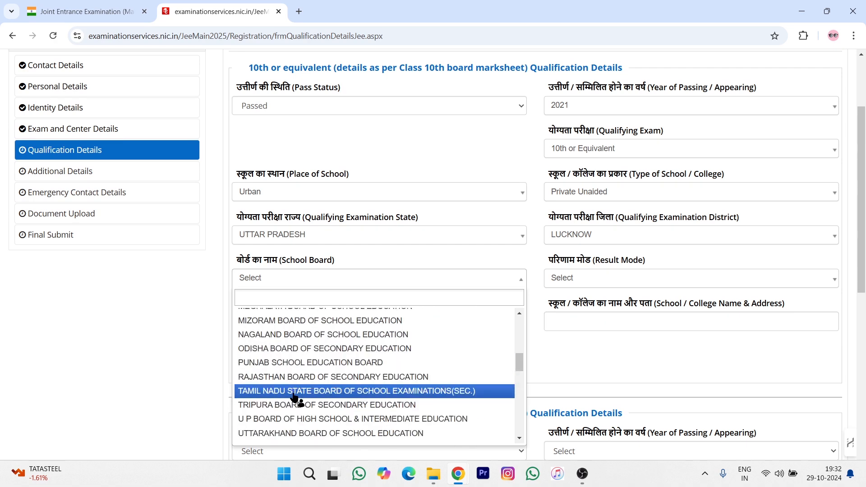
pyautogui.scroll(4, 294, 397)
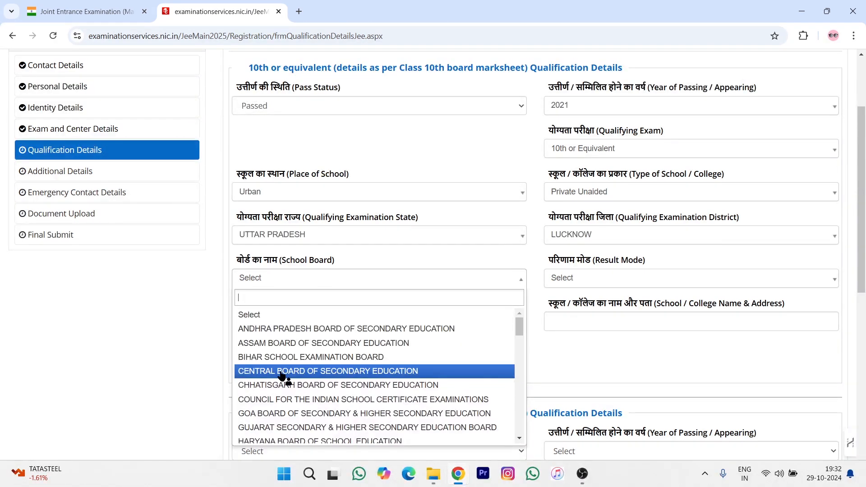
pyautogui.click(287, 371)
pyautogui.click(563, 280)
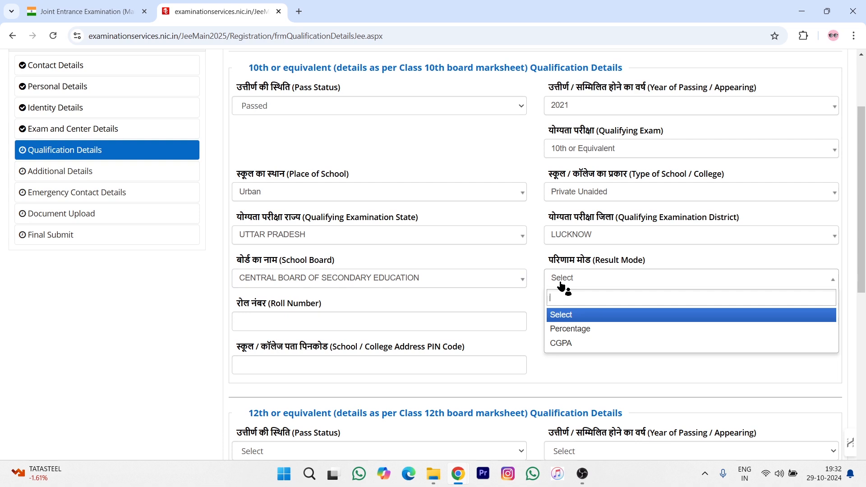
pyautogui.click(571, 344)
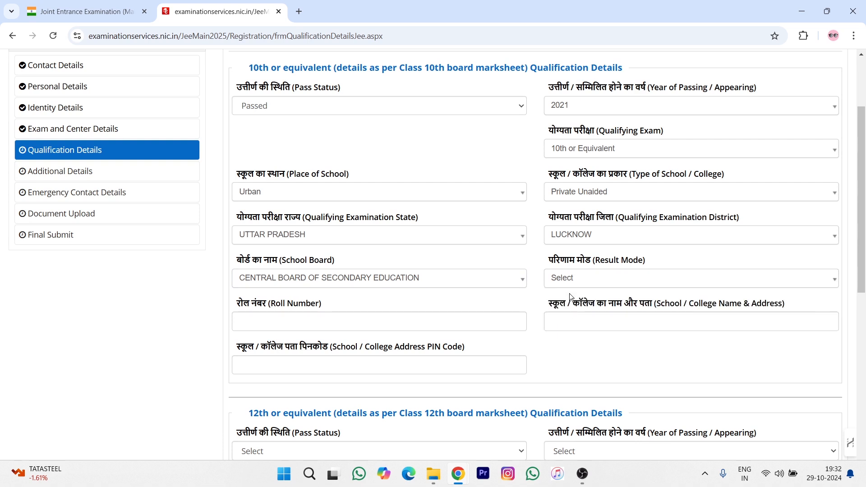
pyautogui.click(569, 278)
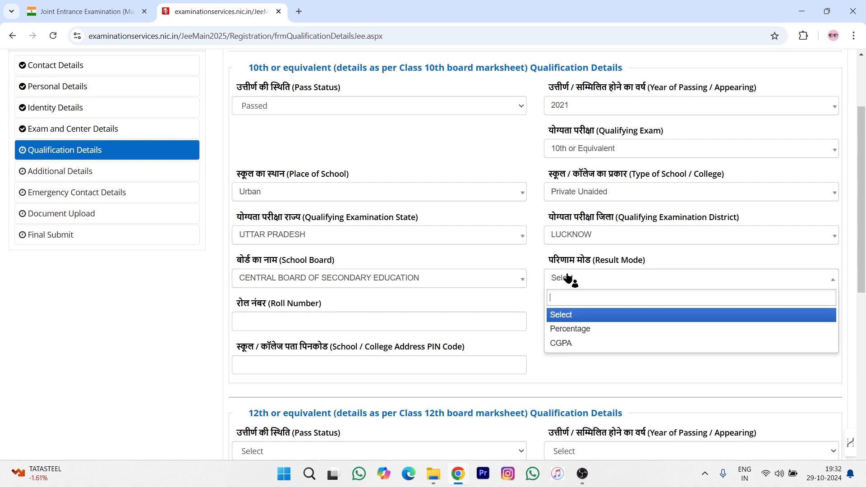
pyautogui.click(586, 329)
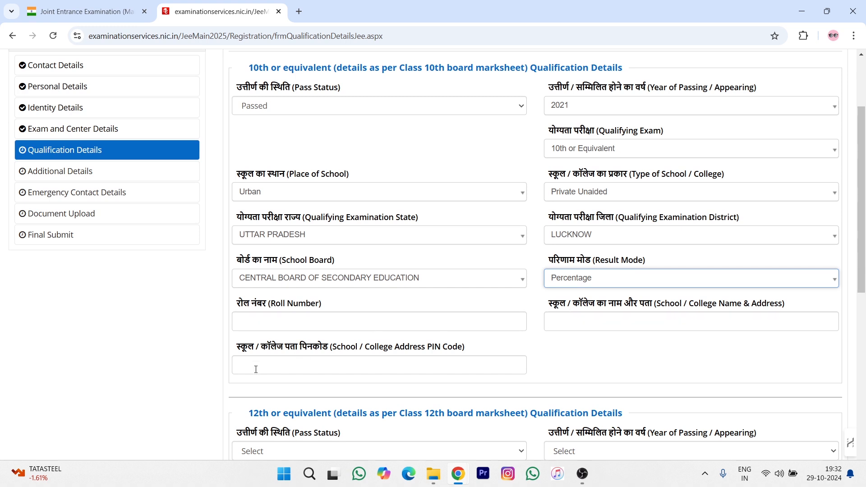
# Scroll down the Qualification Details page to the empty 12th section and CAPTCHA
pyautogui.scroll(-2, 374, 374)
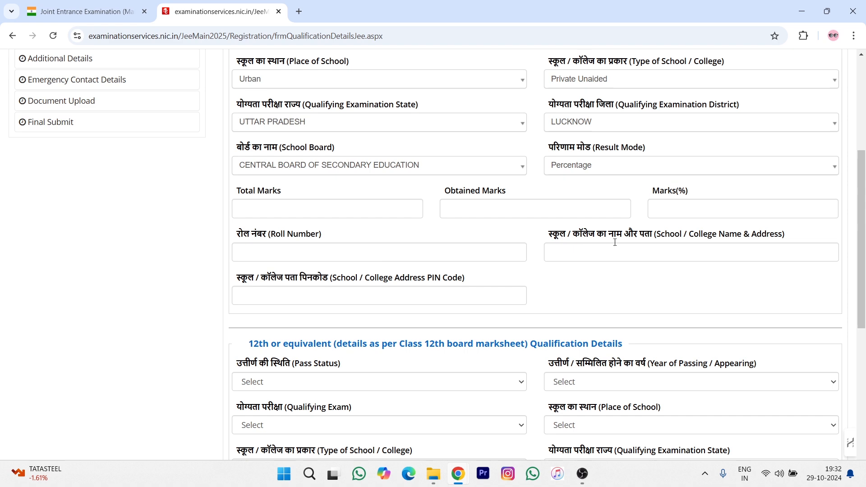
pyautogui.scroll(-1, 496, 289)
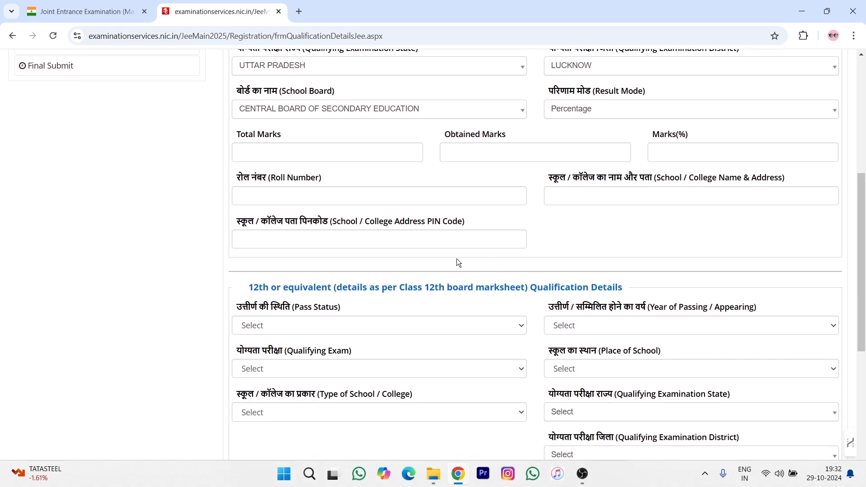
pyautogui.scroll(-4, 456, 266)
pyautogui.scroll(1, 406, 261)
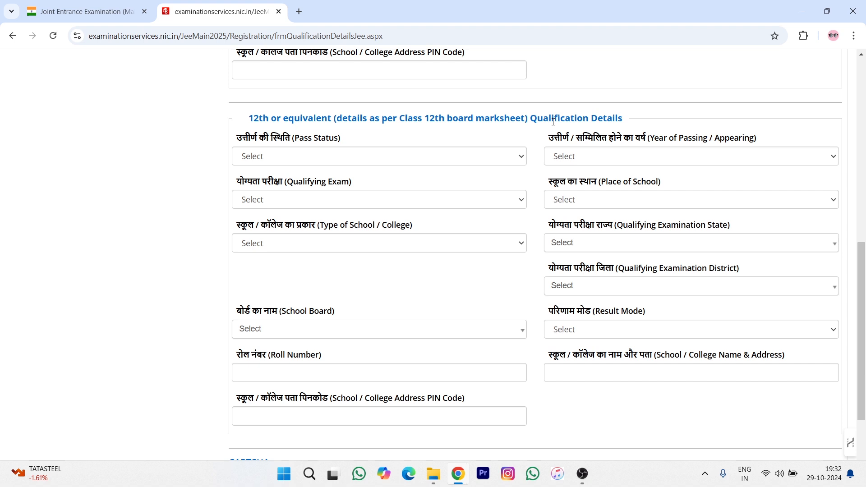
pyautogui.scroll(-1, 553, 122)
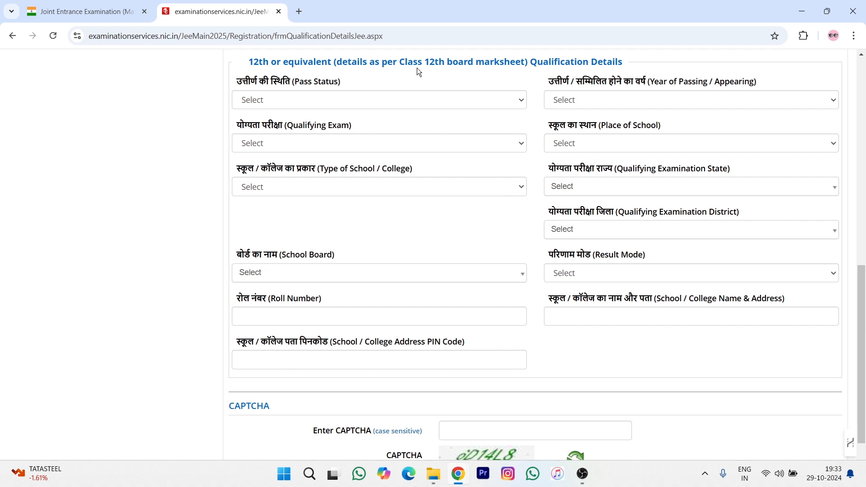
# Mark the 12th as Appearing in 2025 with Urban as place of school
pyautogui.click(406, 102)
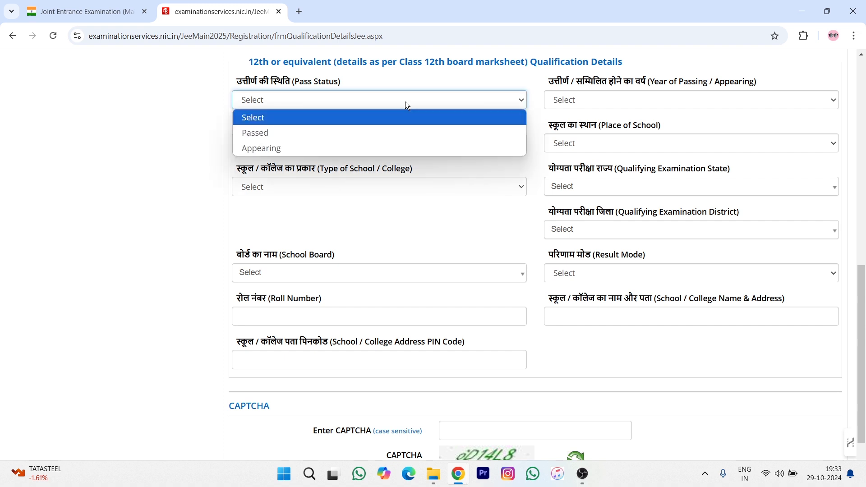
pyautogui.click(286, 148)
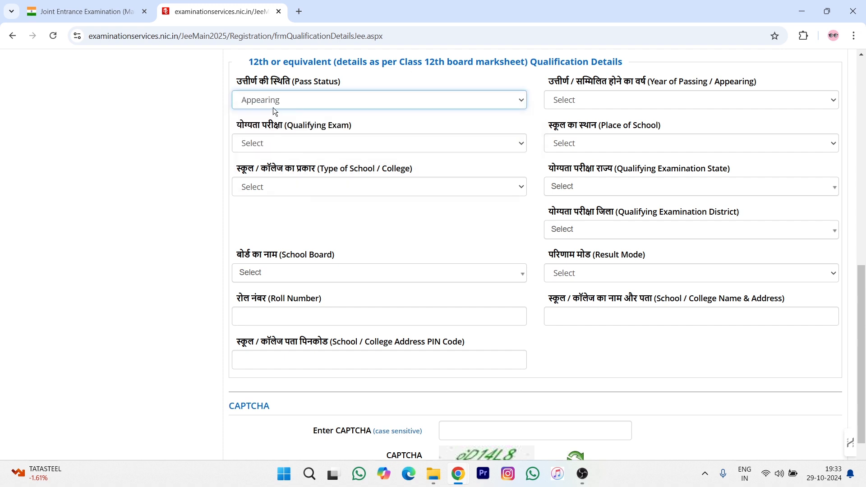
pyautogui.click(582, 103)
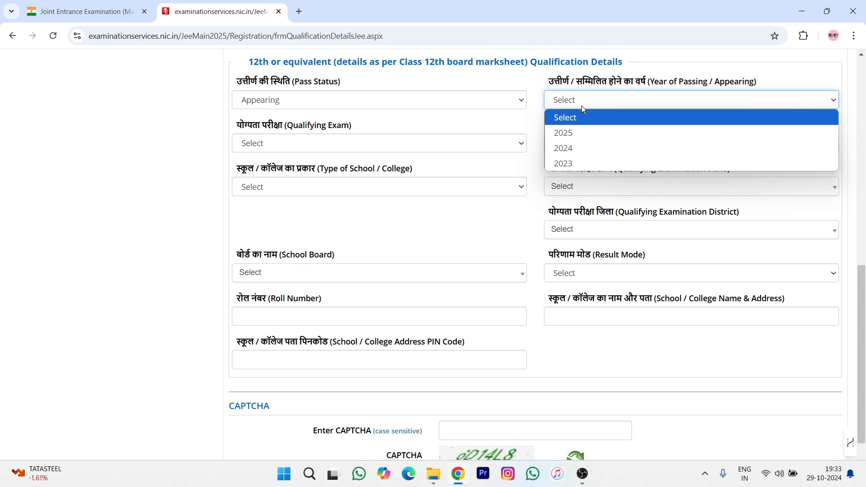
pyautogui.click(567, 133)
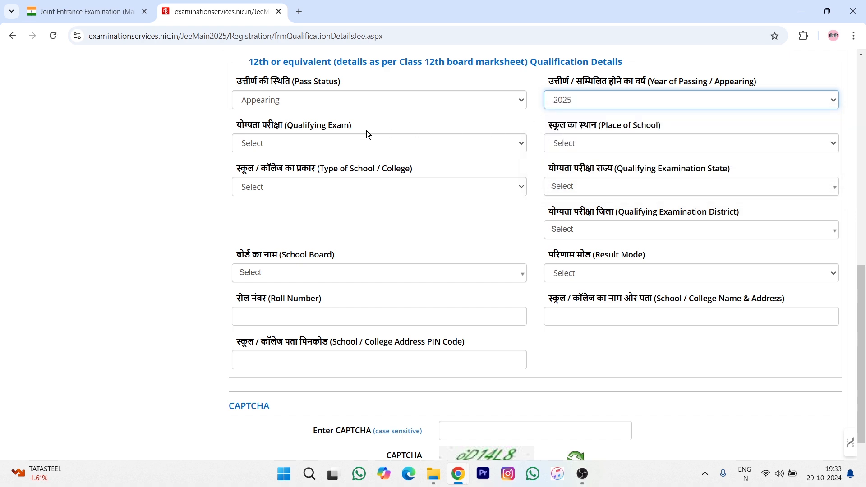
pyautogui.click(294, 143)
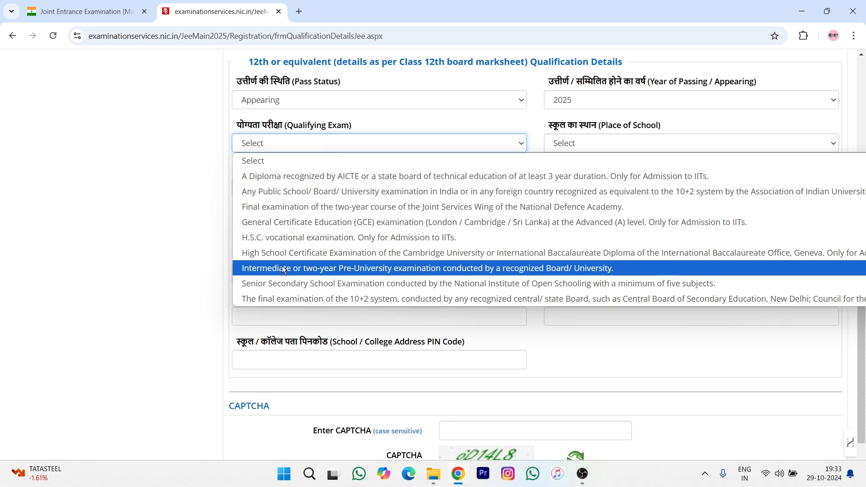
pyautogui.click(281, 253)
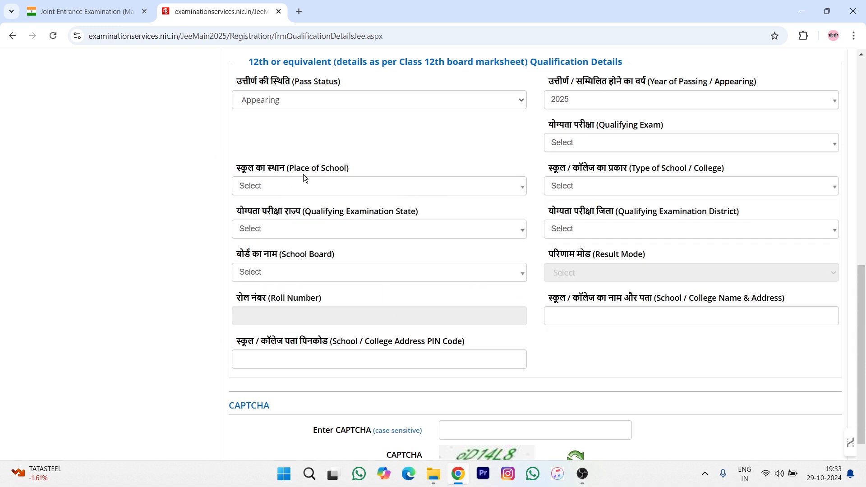
pyautogui.click(304, 187)
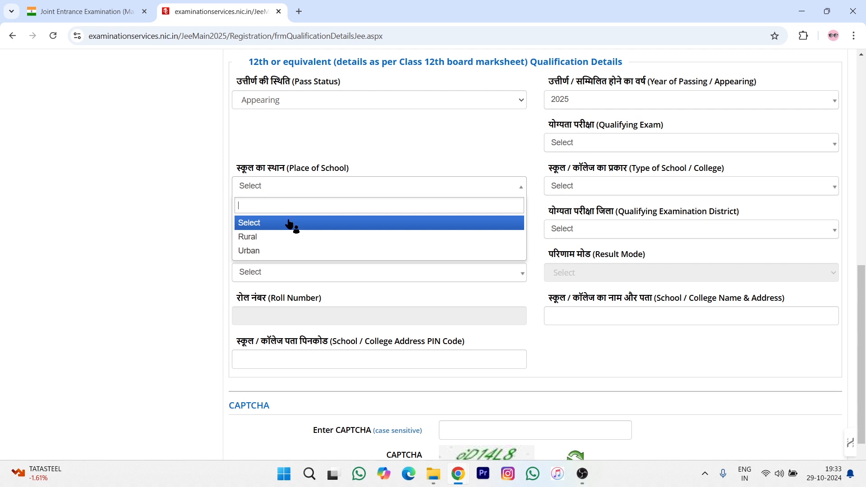
pyautogui.click(261, 249)
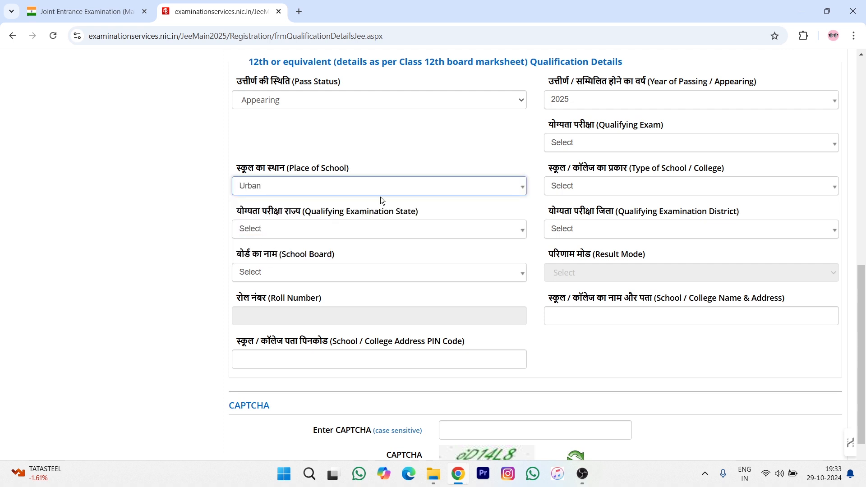
# Set the 12th qualifying exam to the 10+2 final examination and school type to Private Unaided
pyautogui.click(575, 144)
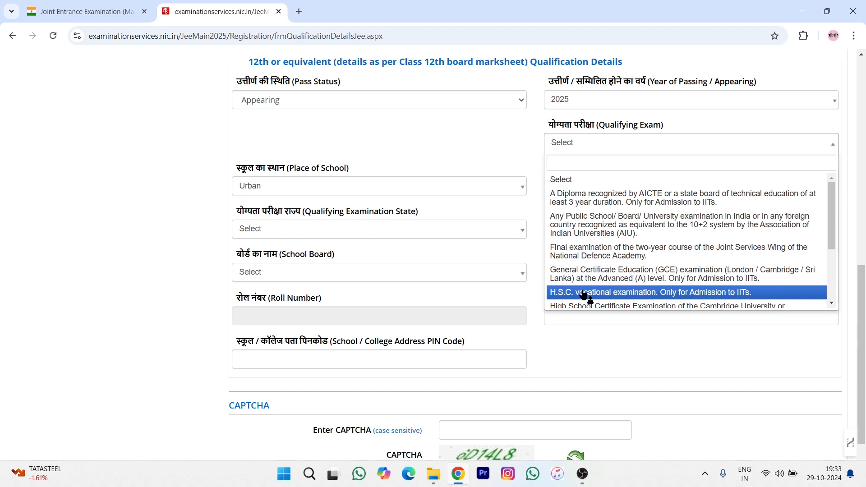
pyautogui.scroll(-2, 584, 296)
pyautogui.scroll(-1, 610, 281)
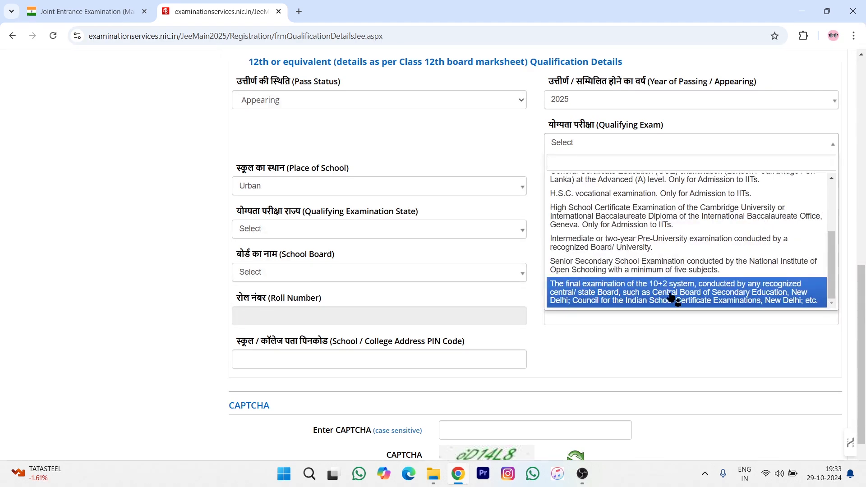
pyautogui.click(614, 299)
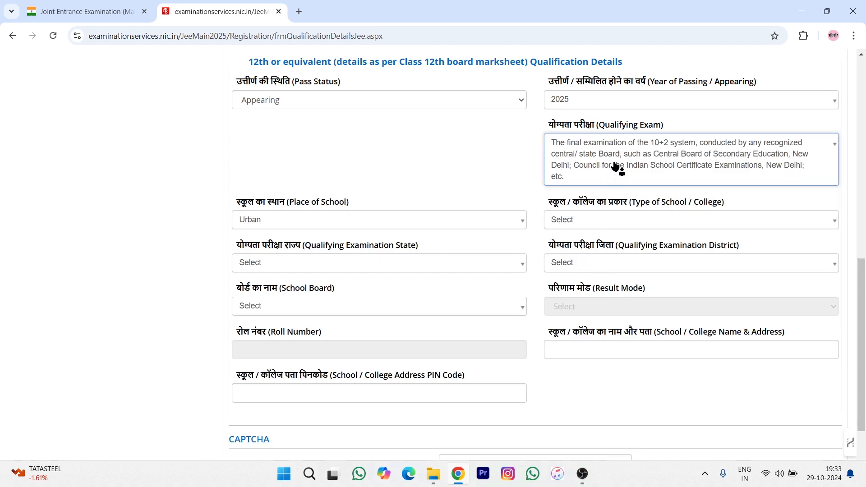
pyautogui.click(615, 166)
pyautogui.scroll(-3, 633, 272)
pyautogui.click(628, 311)
pyautogui.scroll(3, 616, 303)
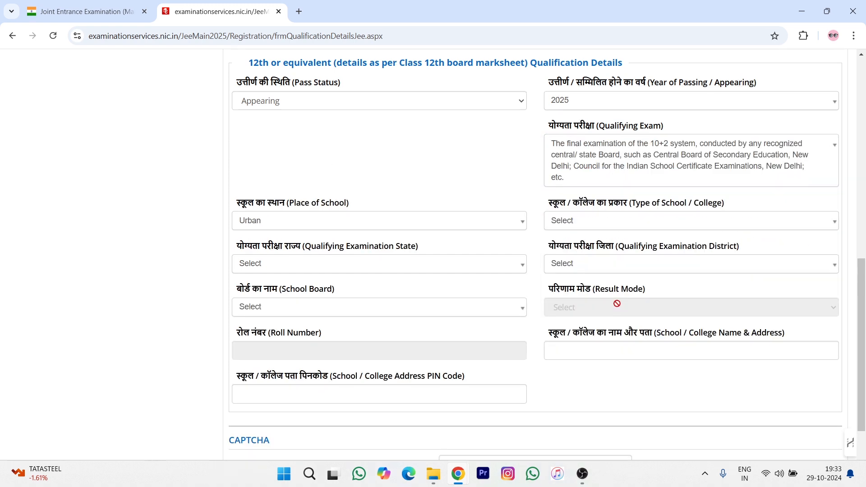
pyautogui.click(608, 278)
pyautogui.scroll(1, 578, 411)
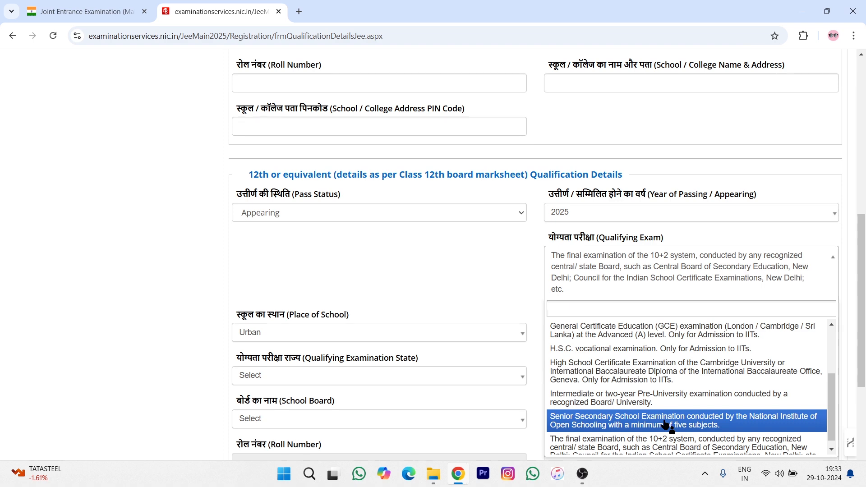
pyautogui.scroll(-1, 665, 424)
pyautogui.click(662, 442)
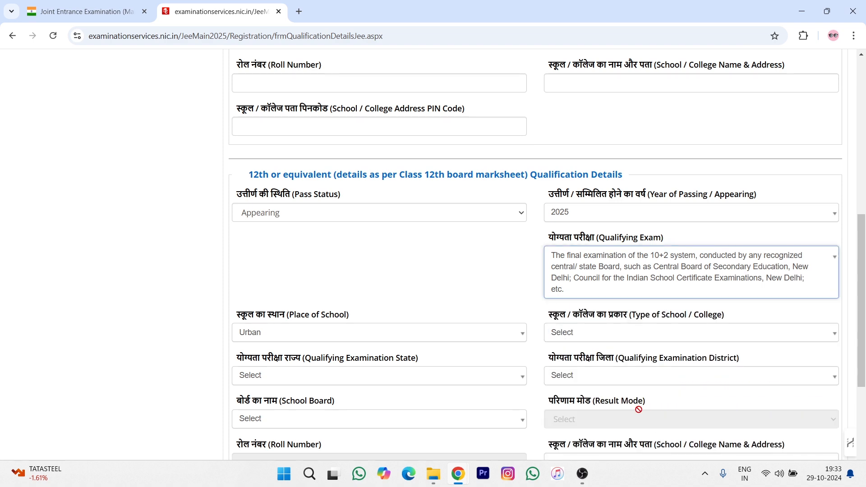
pyautogui.scroll(-1, 489, 277)
pyautogui.scroll(-2, 464, 255)
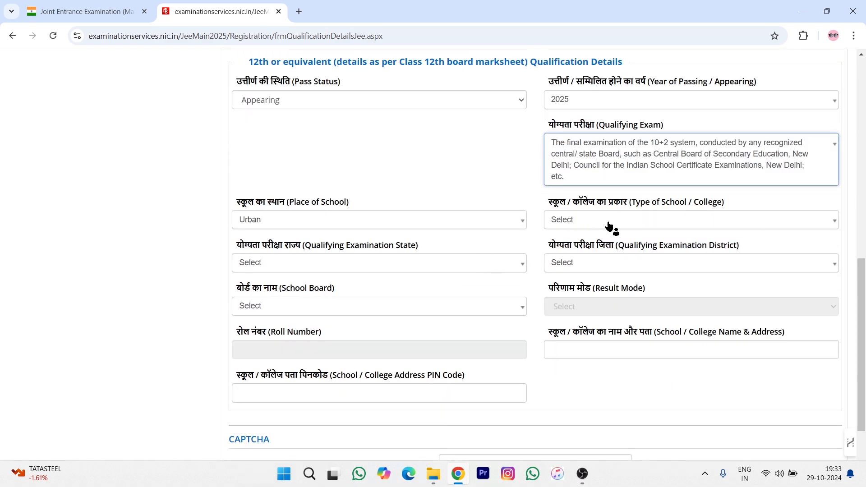
pyautogui.click(619, 226)
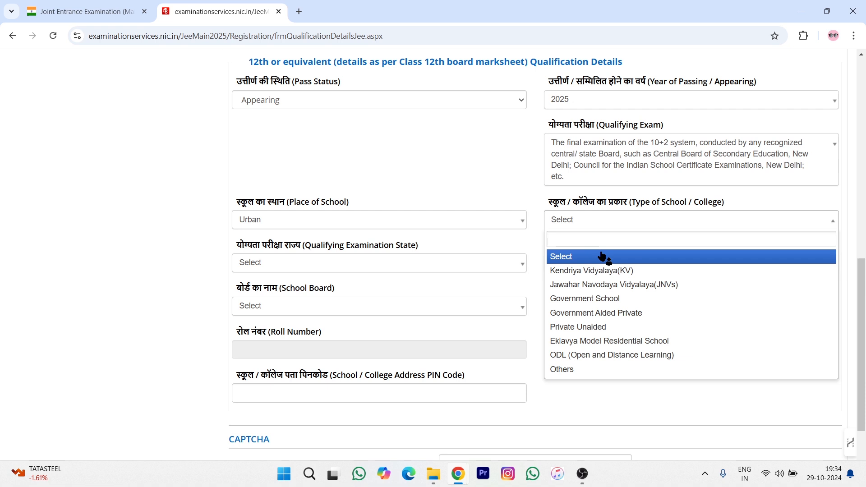
pyautogui.click(575, 329)
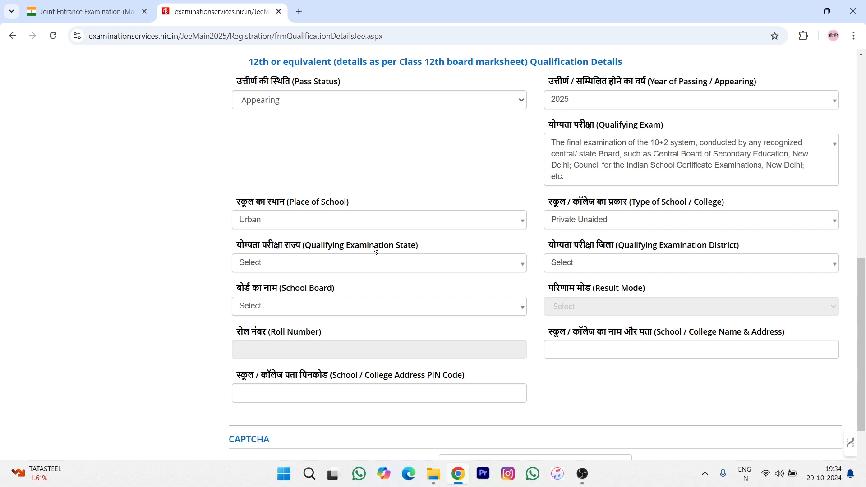
# Set the 12th qualifying state to UTTAR PRADESH and district to LUCKNOW
pyautogui.click(354, 265)
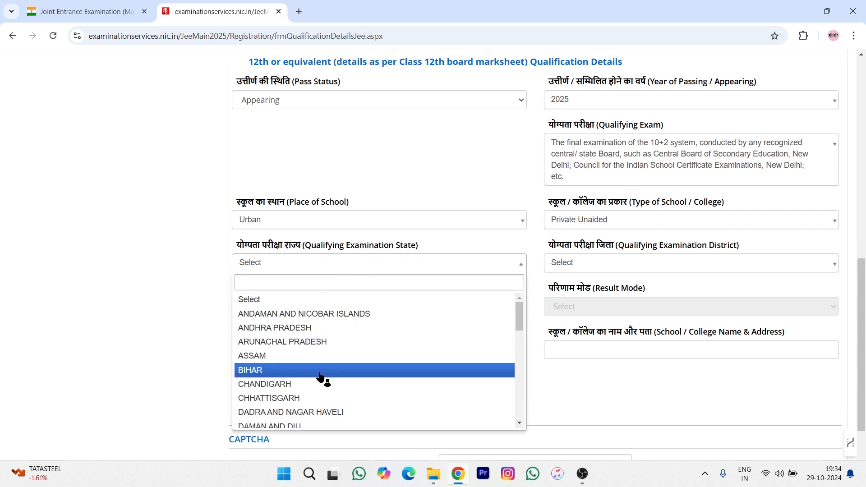
pyautogui.scroll(-10, 320, 377)
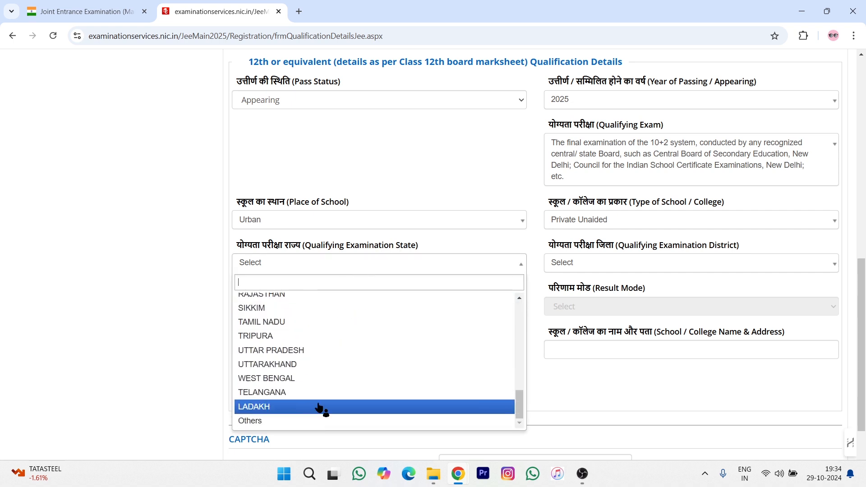
pyautogui.click(275, 351)
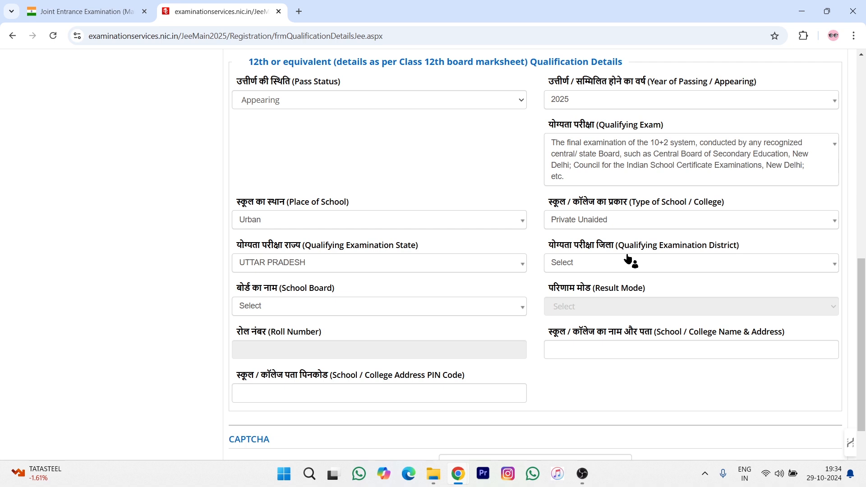
pyautogui.click(603, 268)
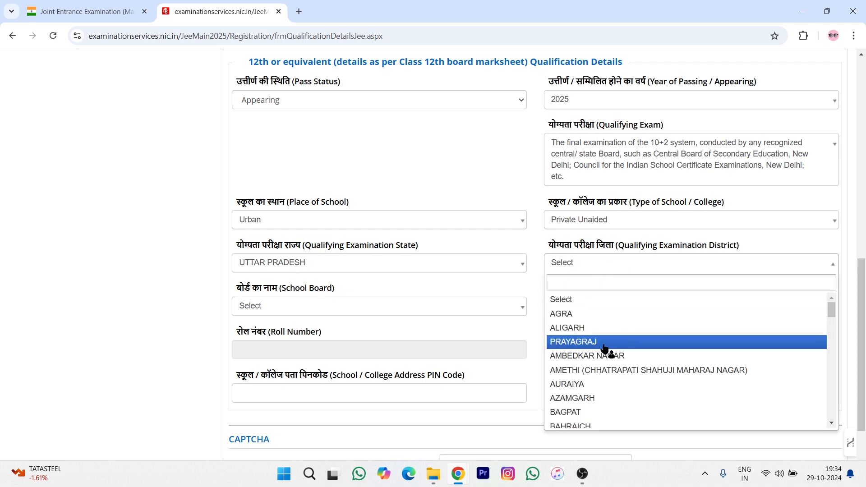
pyautogui.write('l')
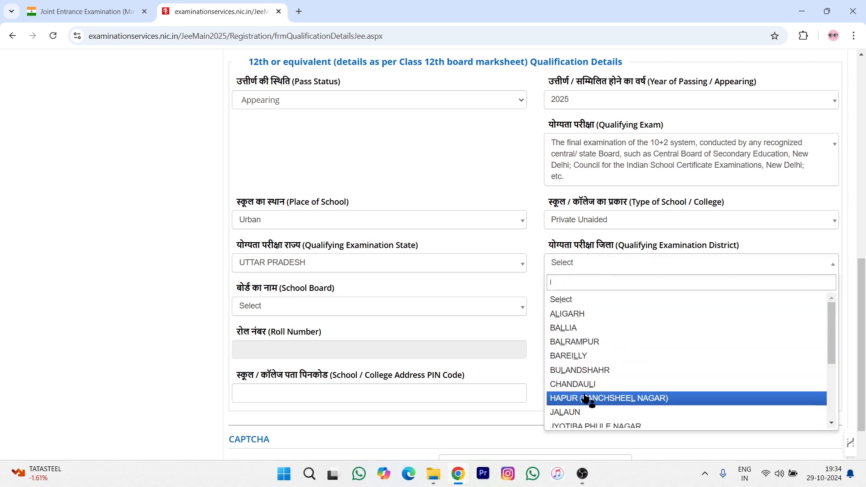
pyautogui.scroll(-2, 587, 404)
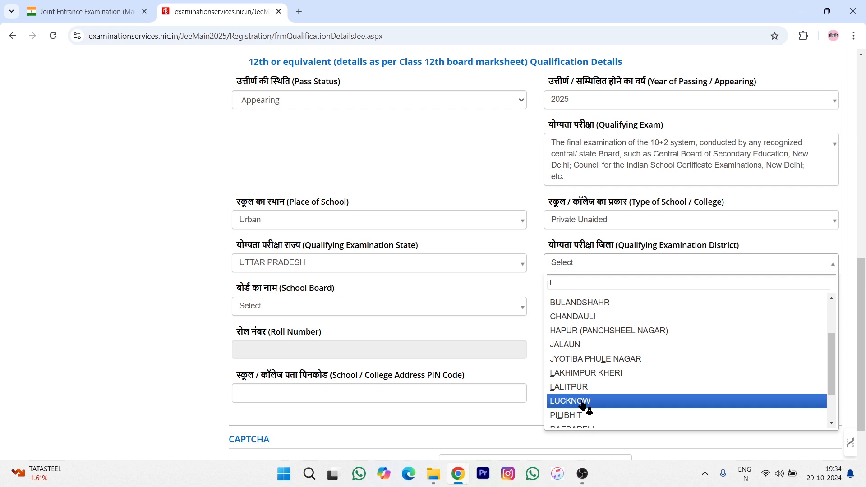
pyautogui.click(581, 403)
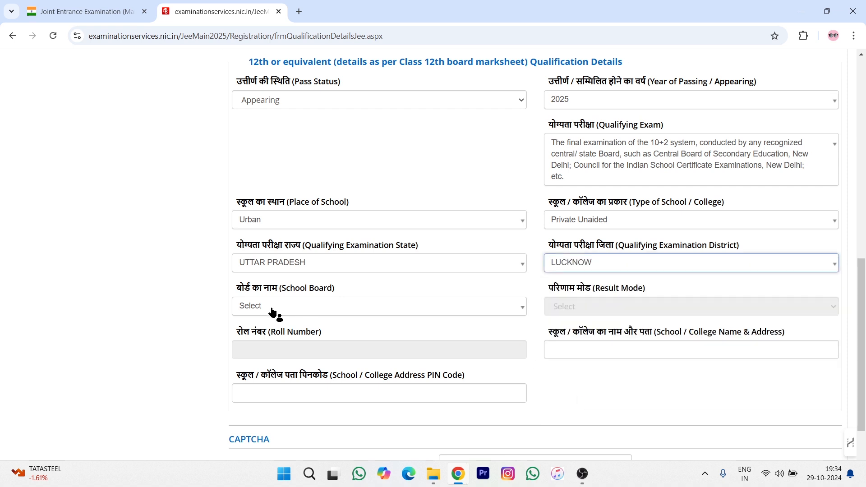
pyautogui.scroll(-1, 270, 312)
# Browse the 12th School Board list for the right board
pyautogui.click(264, 250)
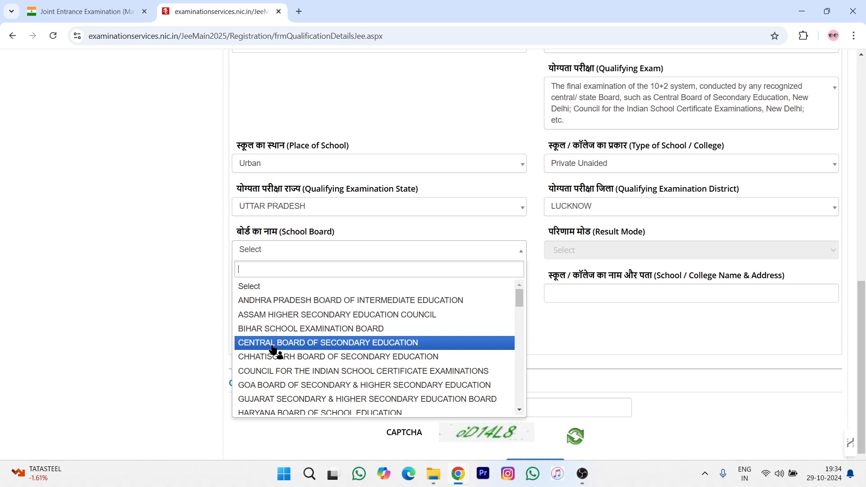
pyautogui.scroll(-3, 289, 401)
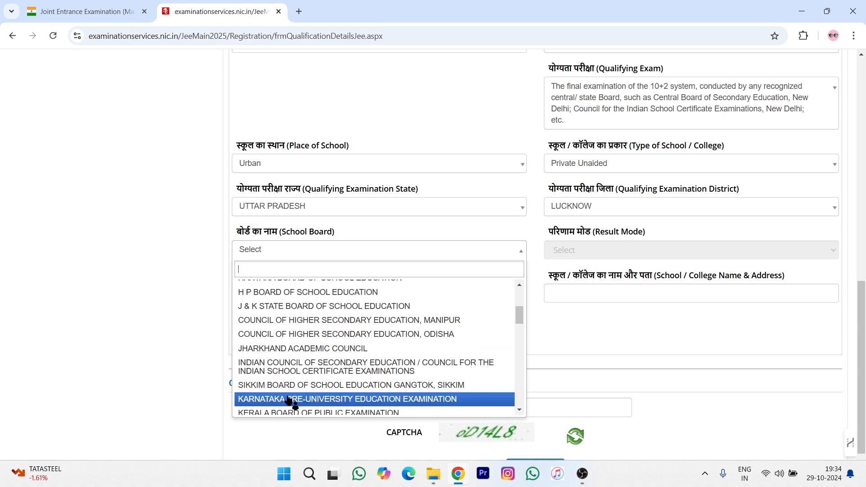
pyautogui.scroll(-3, 322, 398)
pyautogui.scroll(-3, 323, 399)
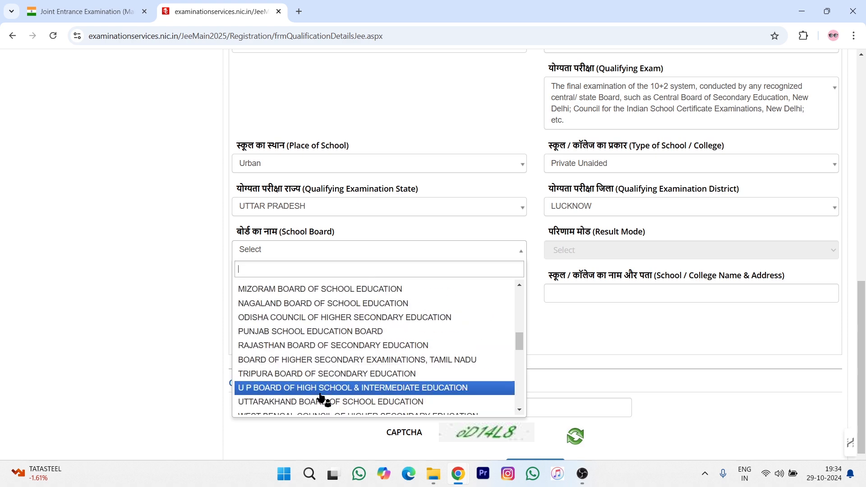
pyautogui.scroll(10, 322, 398)
# Pick CENTRAL BOARD OF SECONDARY EDUCATION as the 12th board and scroll to review the form
pyautogui.click(279, 344)
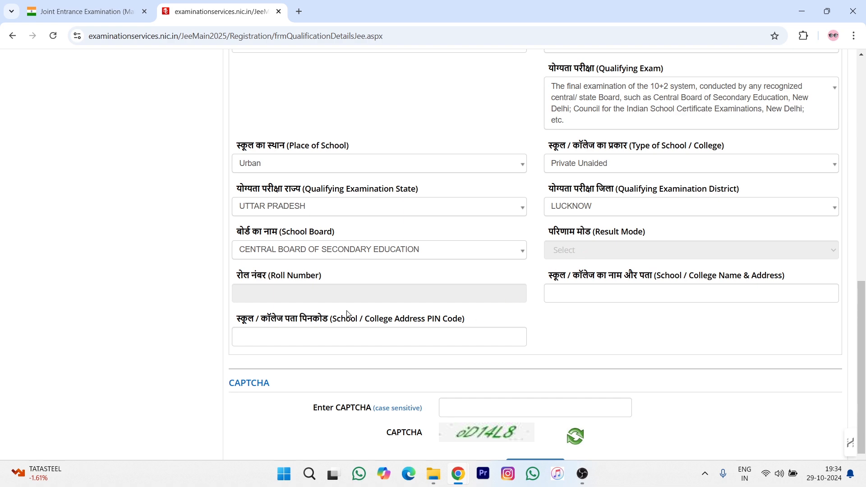
pyautogui.scroll(2, 361, 284)
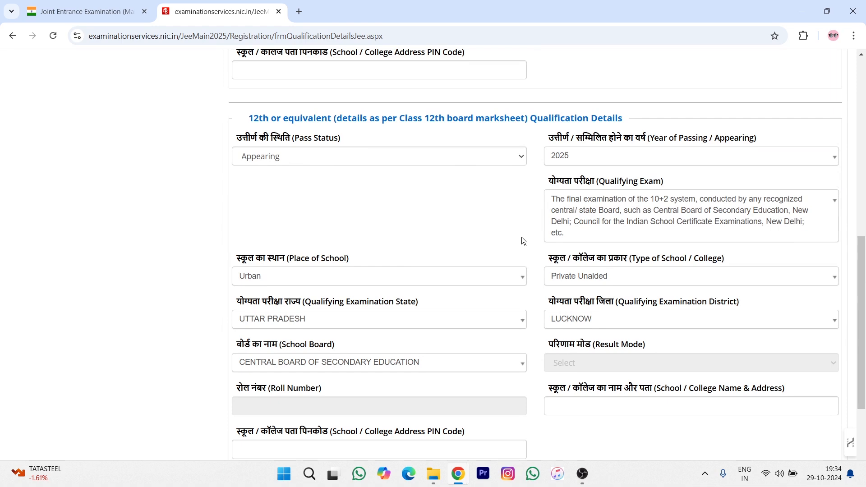
pyautogui.scroll(-3, 542, 257)
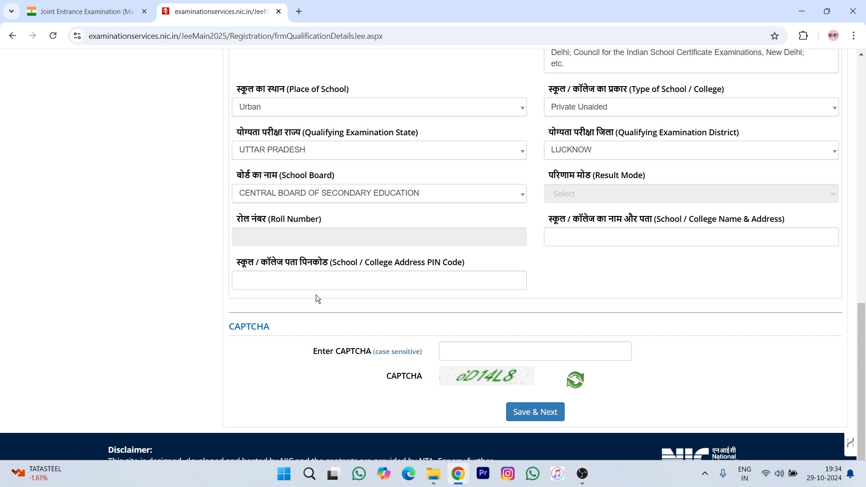
pyautogui.scroll(4, 316, 296)
pyautogui.scroll(-4, 325, 303)
pyautogui.scroll(4, 325, 271)
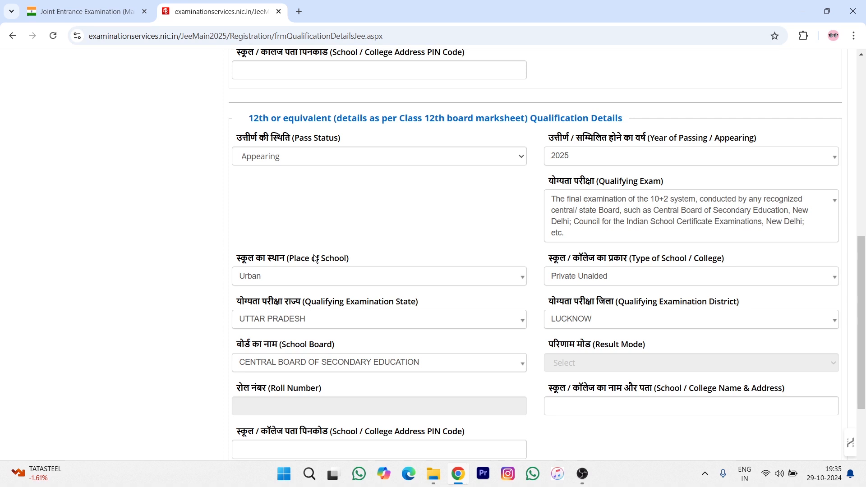
pyautogui.scroll(-1, 480, 232)
pyautogui.scroll(-1, 564, 339)
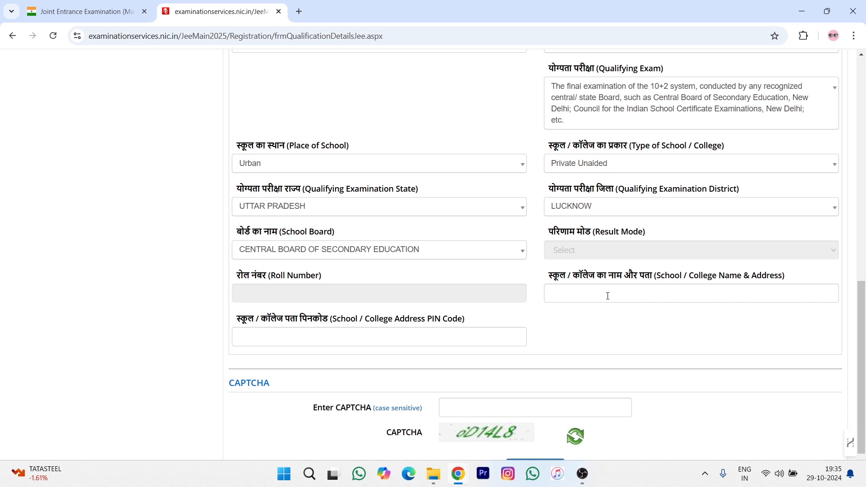
pyautogui.scroll(1, 605, 296)
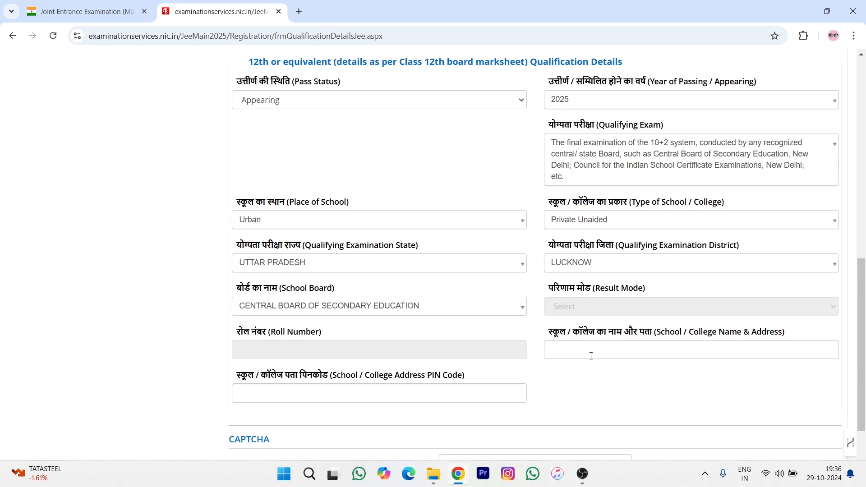
pyautogui.scroll(1, 548, 260)
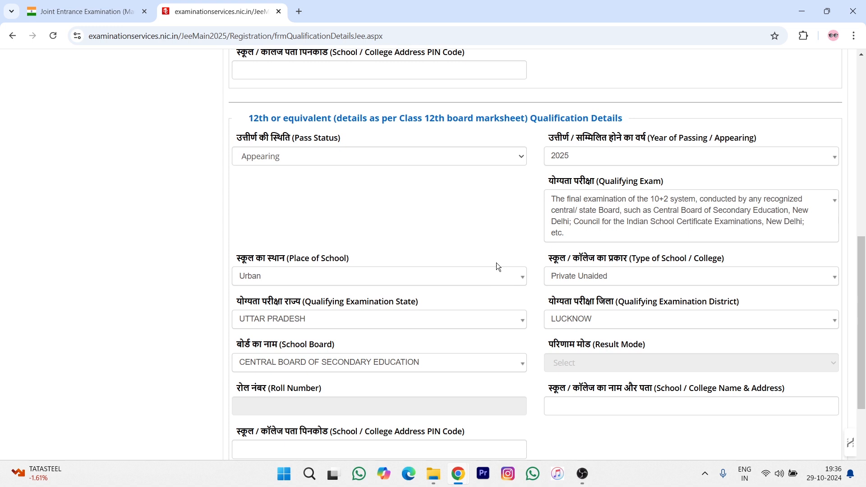
# Change the 12th to Passed in 2024 and reselect the 10+2 final examination
pyautogui.click(278, 157)
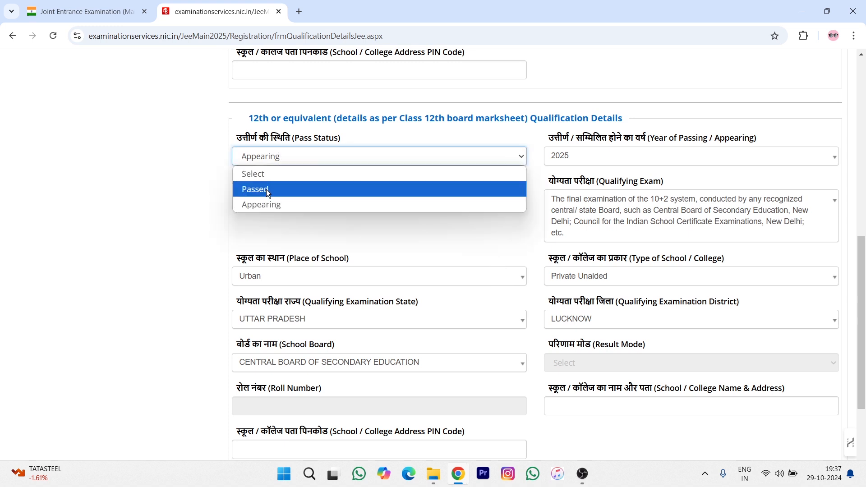
pyautogui.click(266, 189)
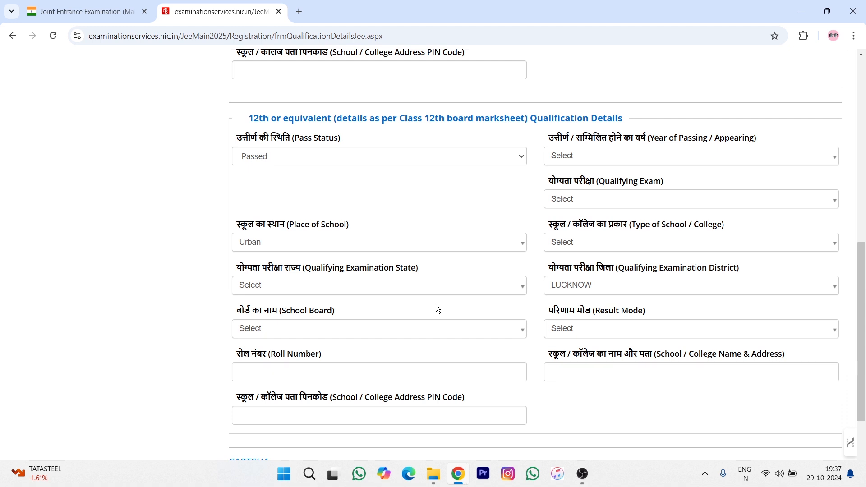
pyautogui.click(637, 163)
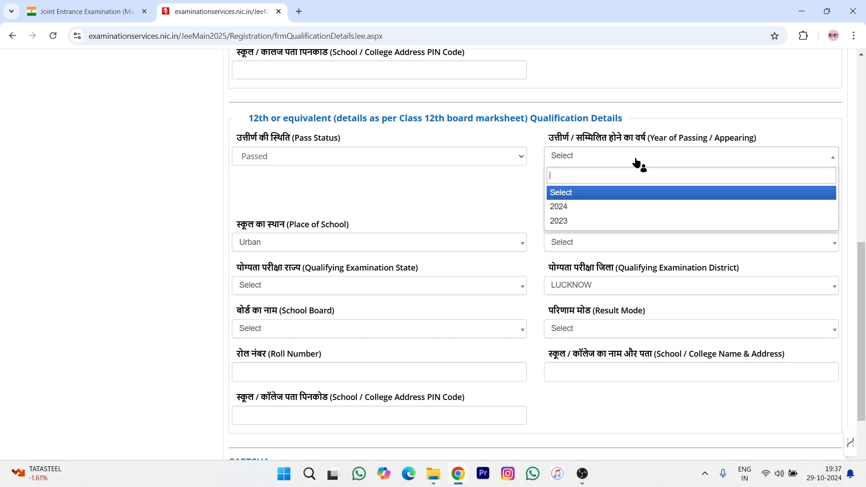
pyautogui.click(563, 208)
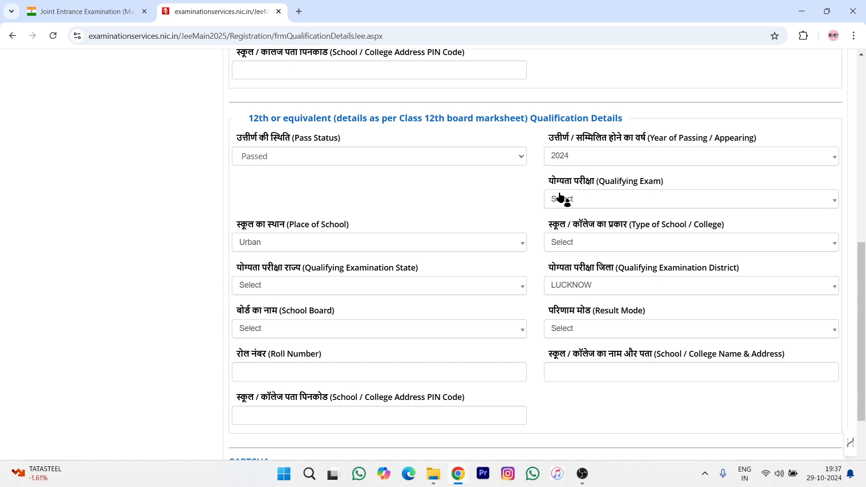
pyautogui.click(601, 205)
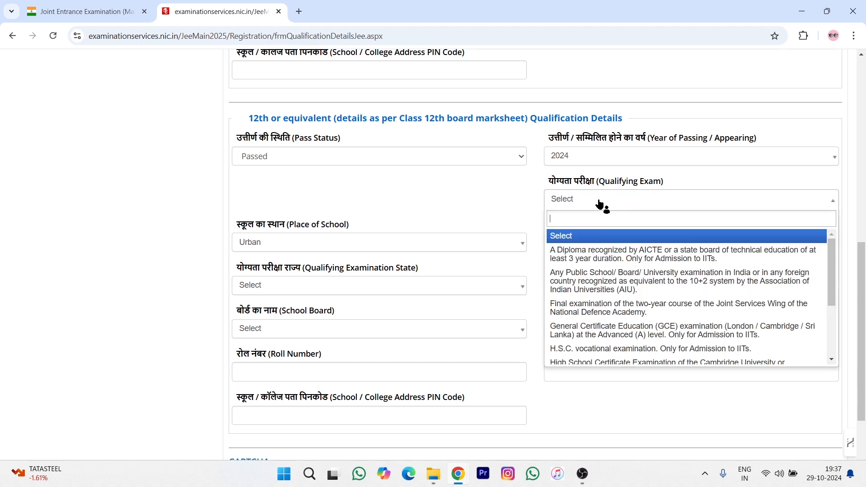
pyautogui.scroll(-3, 604, 325)
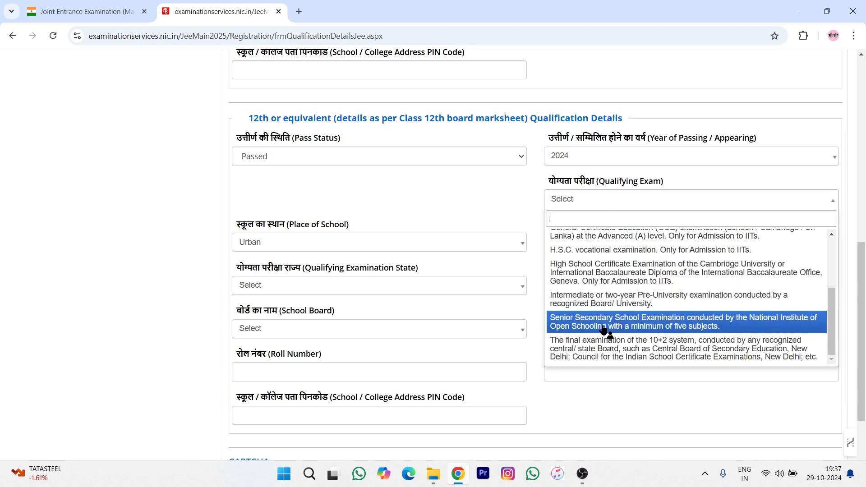
pyautogui.click(628, 351)
# Reselect Urban, Private Unaided, UTTAR PRADESH and Central Board of Secondary Education for the 12th
pyautogui.click(266, 278)
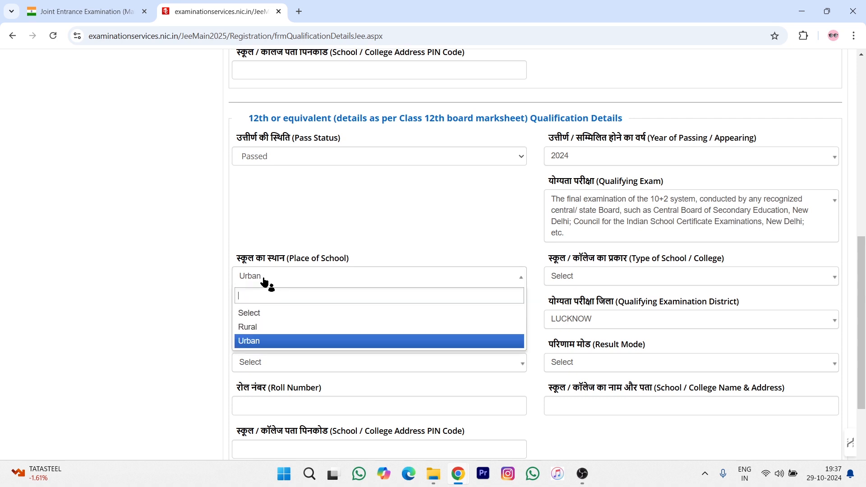
pyautogui.click(264, 342)
pyautogui.click(606, 281)
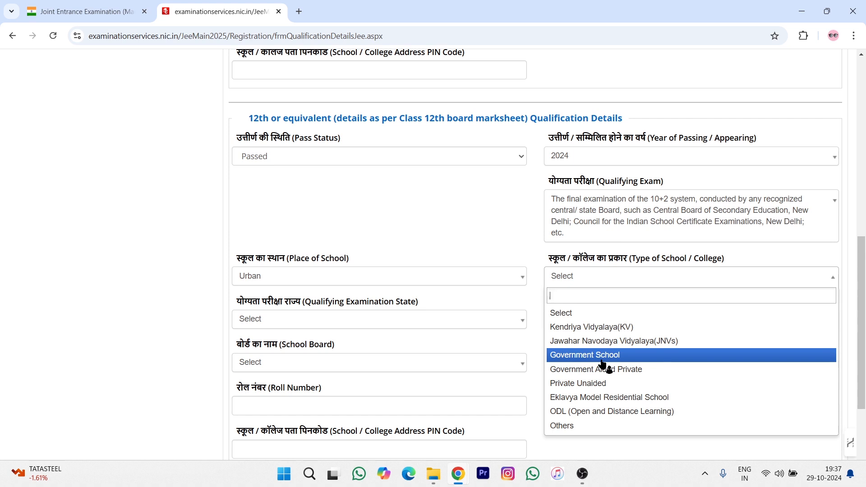
pyautogui.click(588, 389)
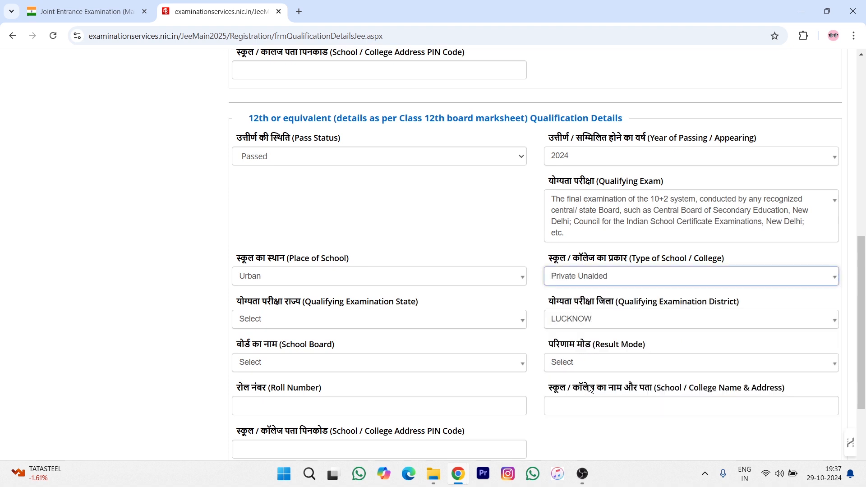
pyautogui.click(268, 322)
pyautogui.scroll(-10, 278, 406)
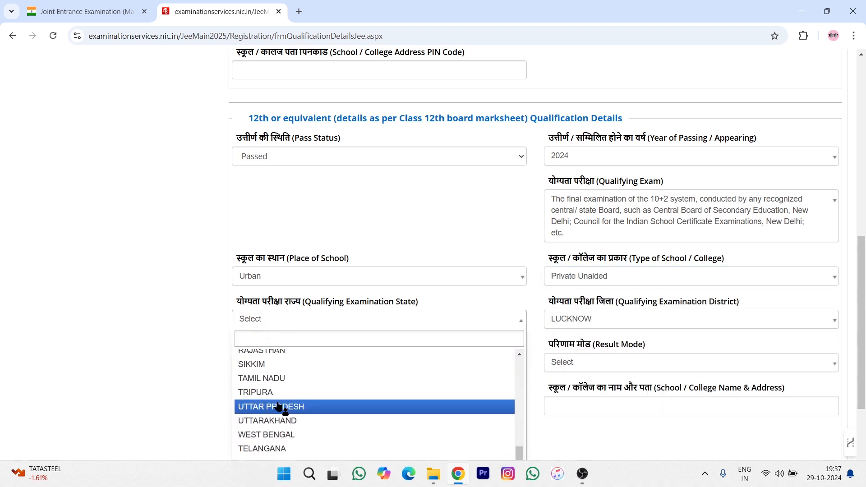
pyautogui.click(278, 408)
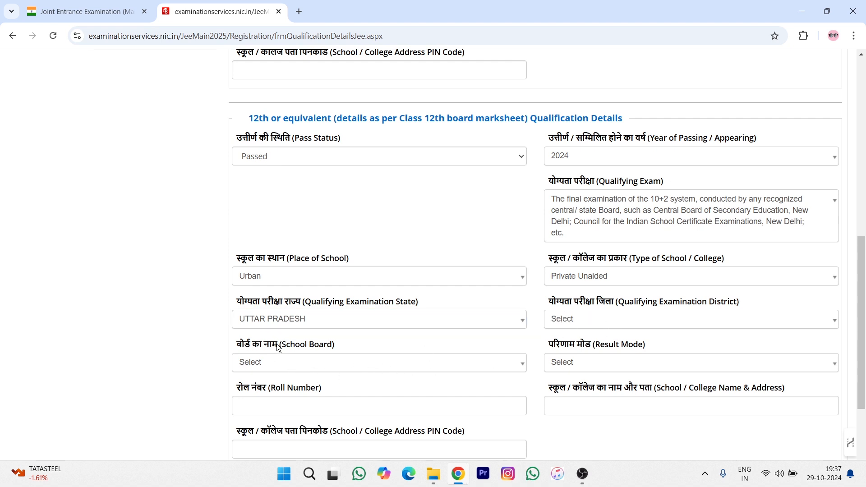
pyautogui.click(317, 368)
pyautogui.scroll(-1, 308, 429)
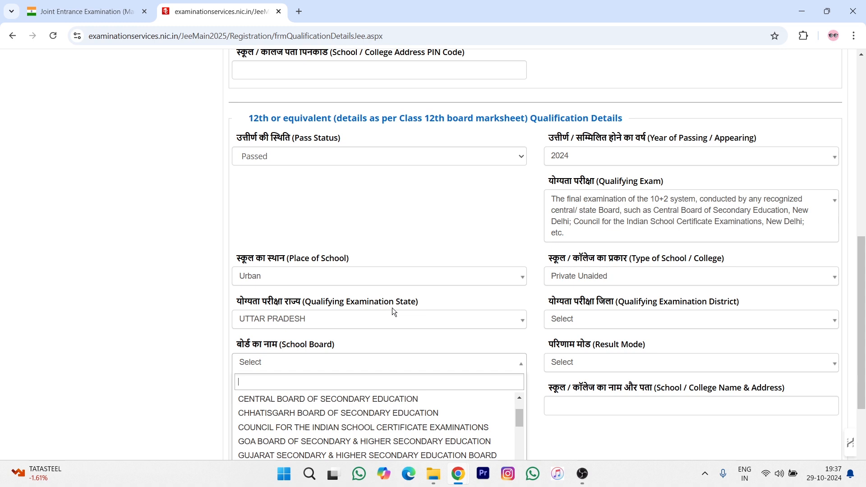
pyautogui.scroll(-1, 392, 308)
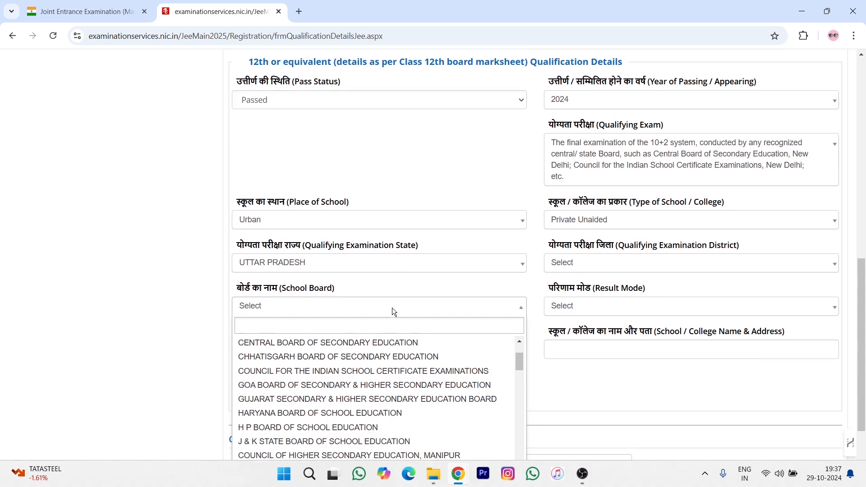
pyautogui.click(293, 344)
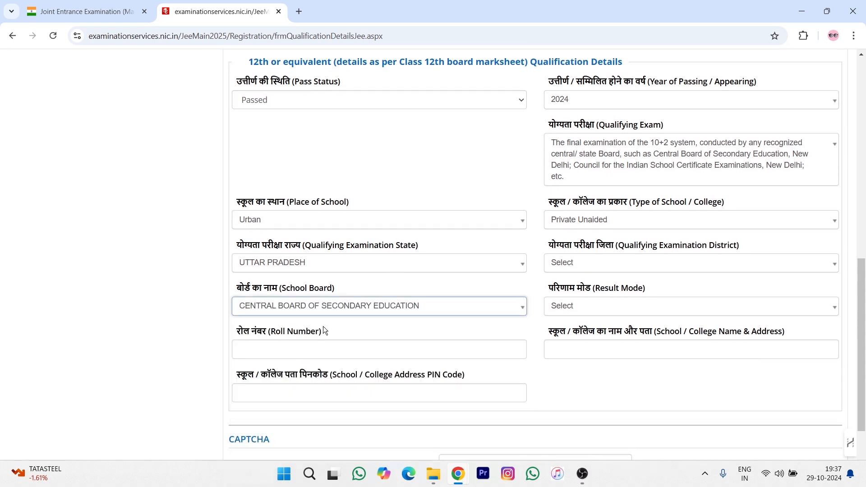
# Set the 12th Result Mode to Percentage and enter 500 as Total Marks
pyautogui.click(599, 311)
pyautogui.click(583, 356)
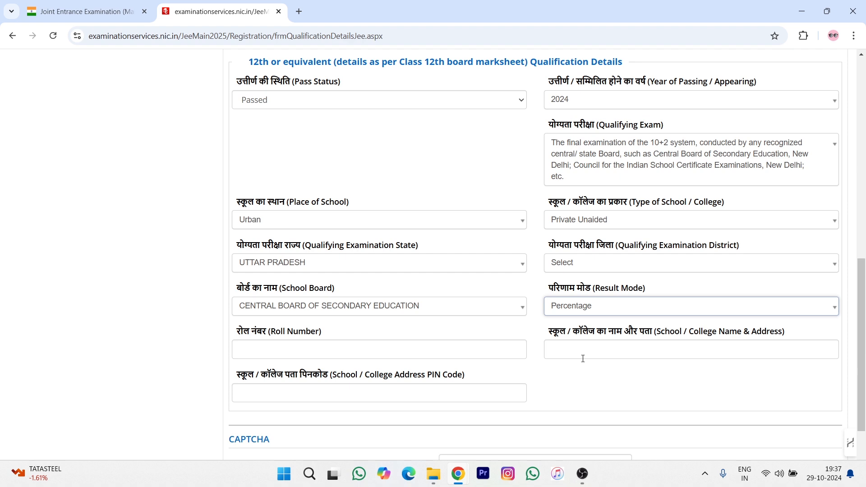
pyautogui.scroll(-3, 494, 287)
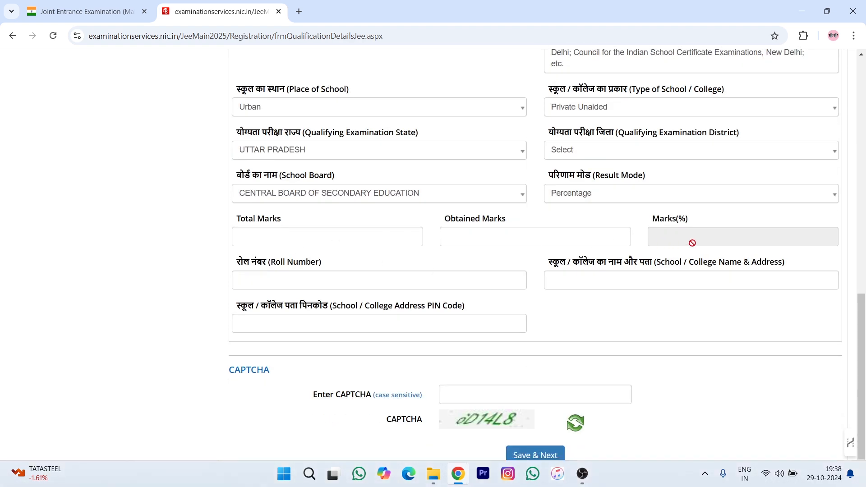
pyautogui.click(298, 244)
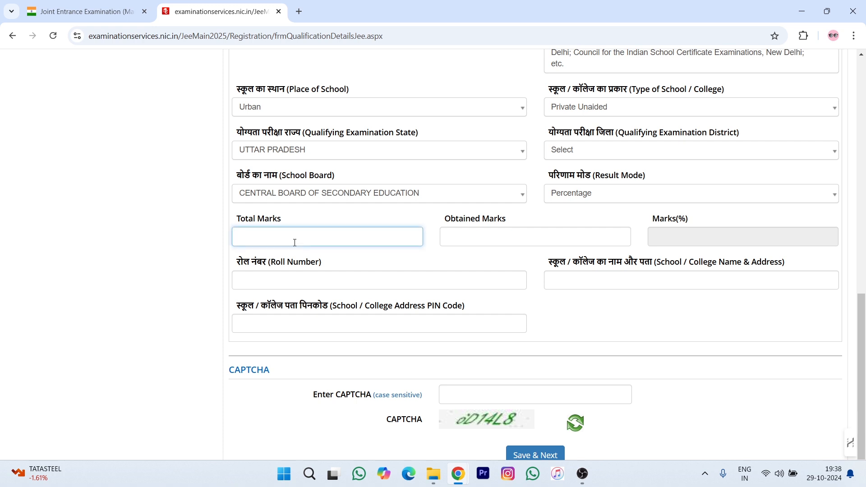
pyautogui.write('500')
pyautogui.click(361, 222)
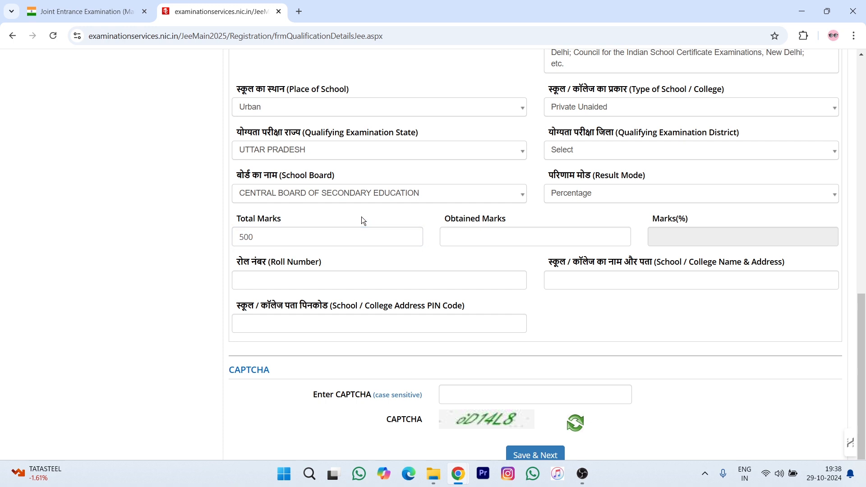
# Enter the Obtained Marks as 365, then correct it to 305
pyautogui.click(465, 237)
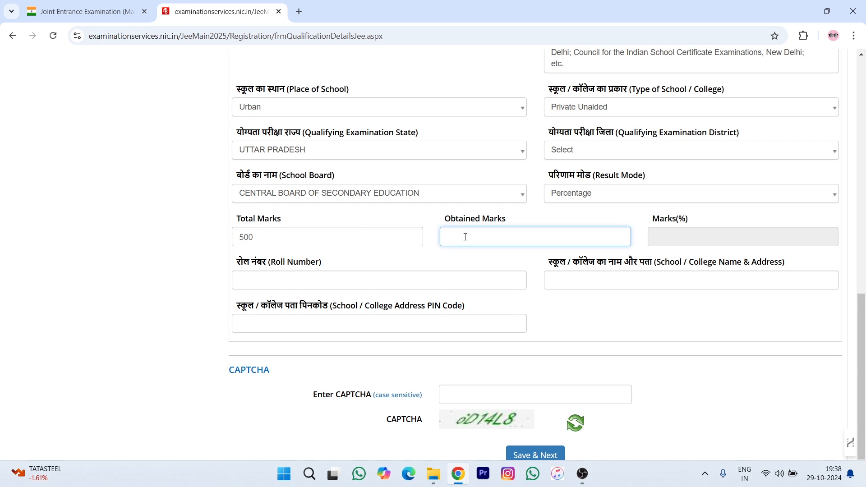
pyautogui.write('365')
pyautogui.click(568, 217)
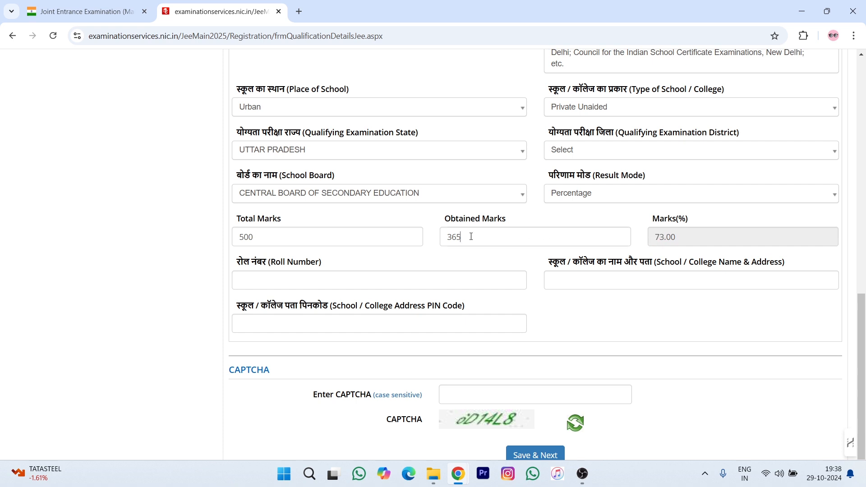
pyautogui.moveTo(471, 236); pyautogui.dragTo(458, 238)
pyautogui.press('BackSpace')
pyautogui.press('BackSpace')
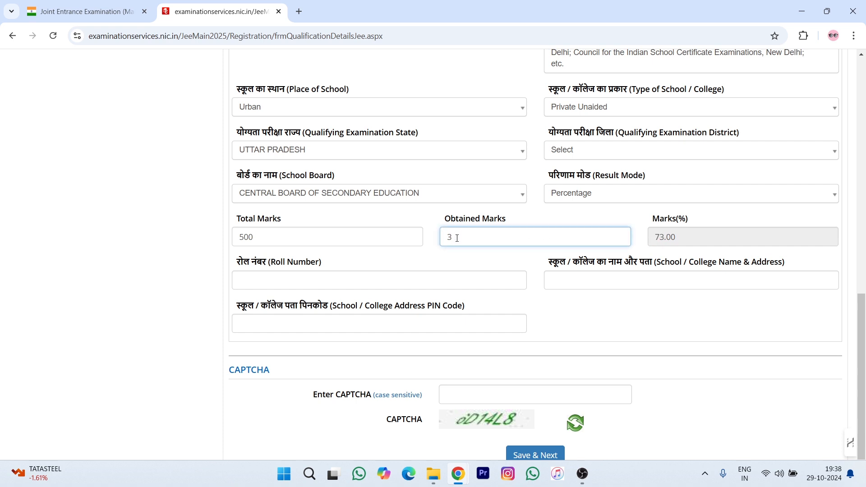
pyautogui.write('05')
pyautogui.press('Tab')
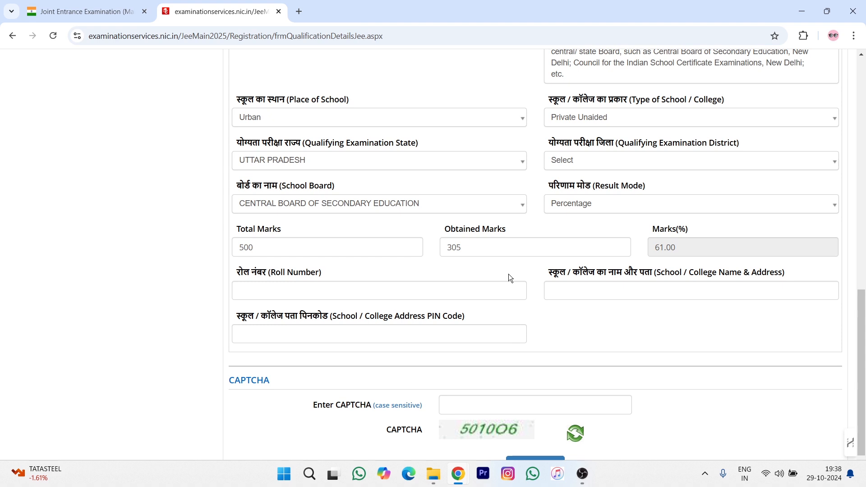
pyautogui.scroll(-1, 274, 267)
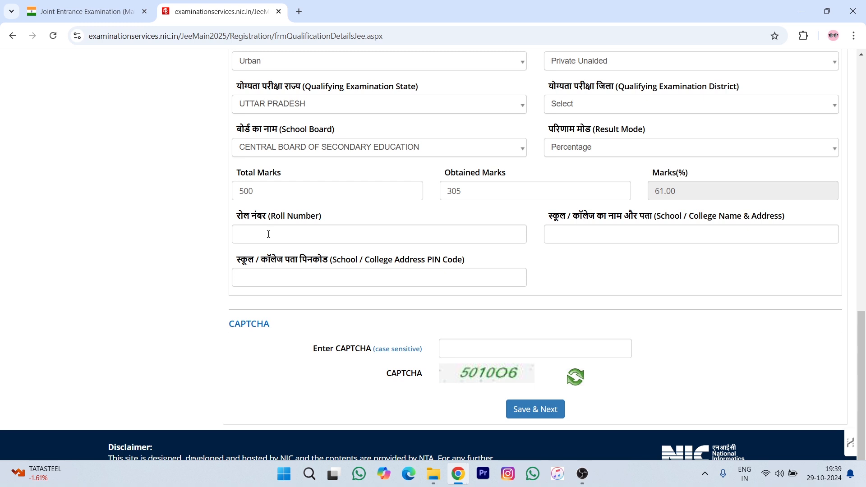
# Start filling the school name and PIN code fields, dismissing the address autofill suggestions
pyautogui.click(587, 233)
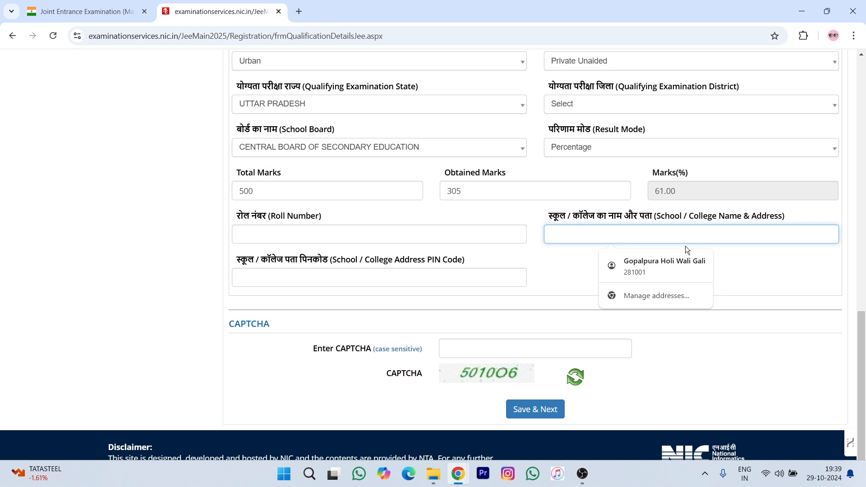
pyautogui.click(291, 274)
pyautogui.click(593, 262)
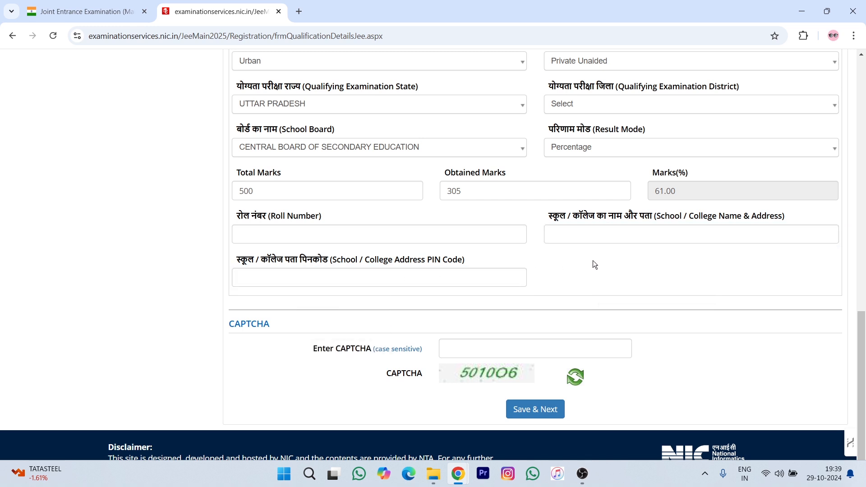
pyautogui.scroll(4, 526, 251)
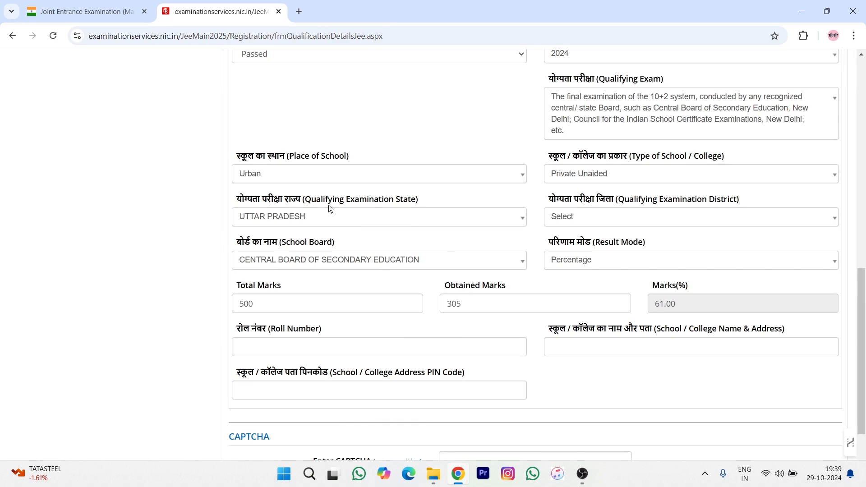
pyautogui.scroll(1, 311, 194)
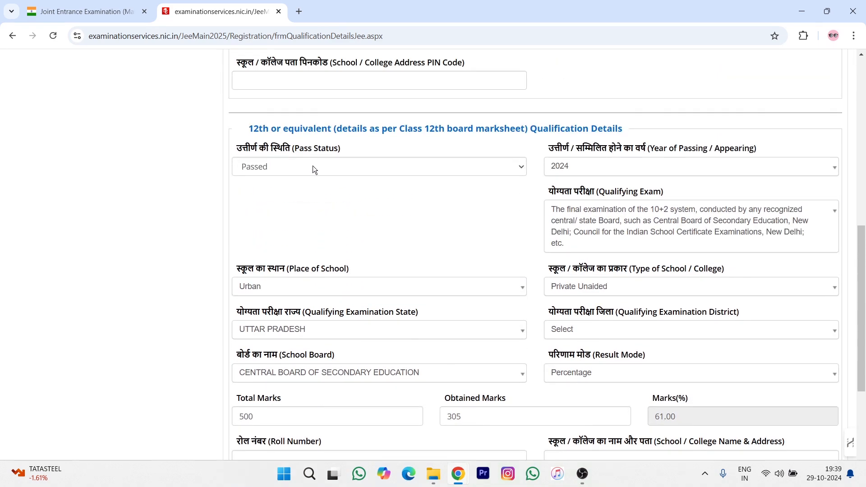
pyautogui.scroll(-4, 573, 231)
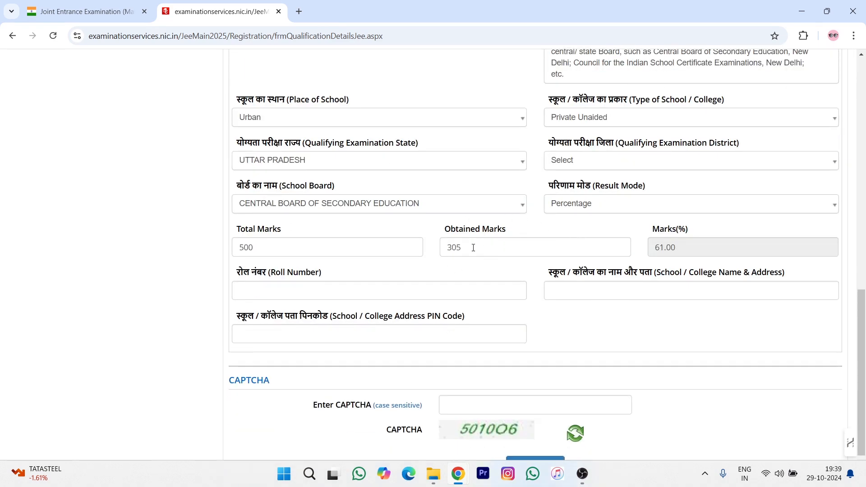
# Correct the Obtained Marks to 378 so Marks(%) recalculates to 75.60%
pyautogui.moveTo(452, 246); pyautogui.dragTo(463, 247)
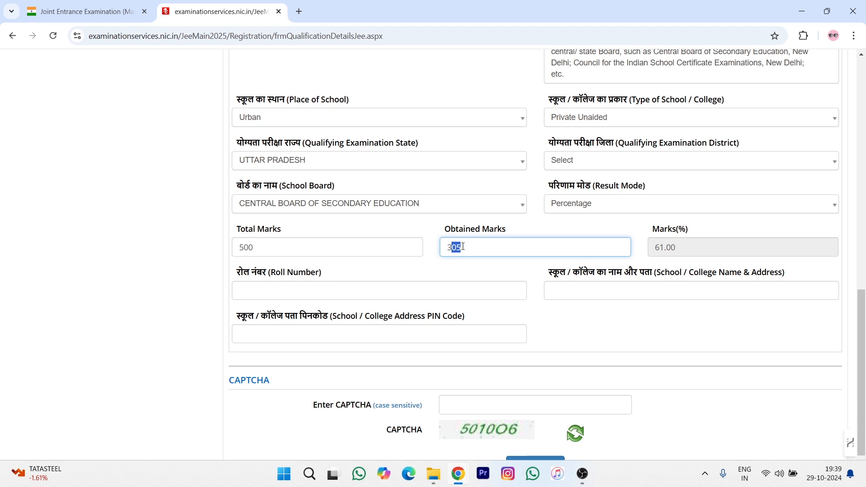
pyautogui.write('78')
pyautogui.click(561, 226)
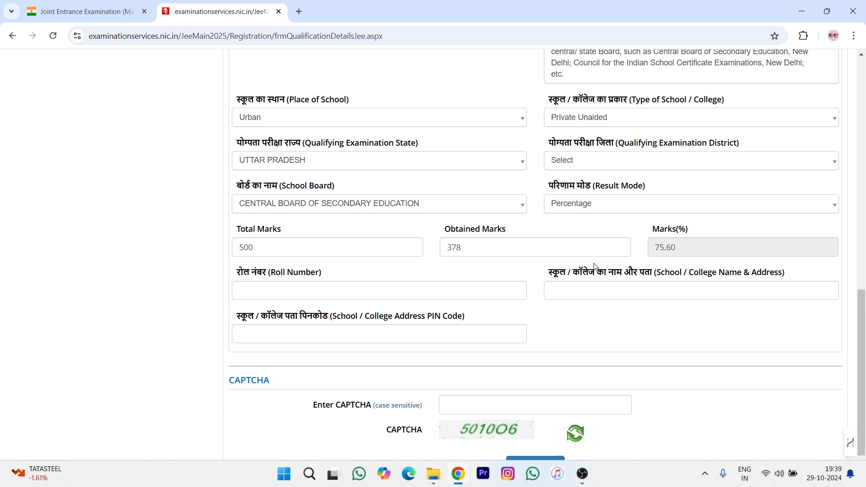
pyautogui.scroll(-1, 486, 285)
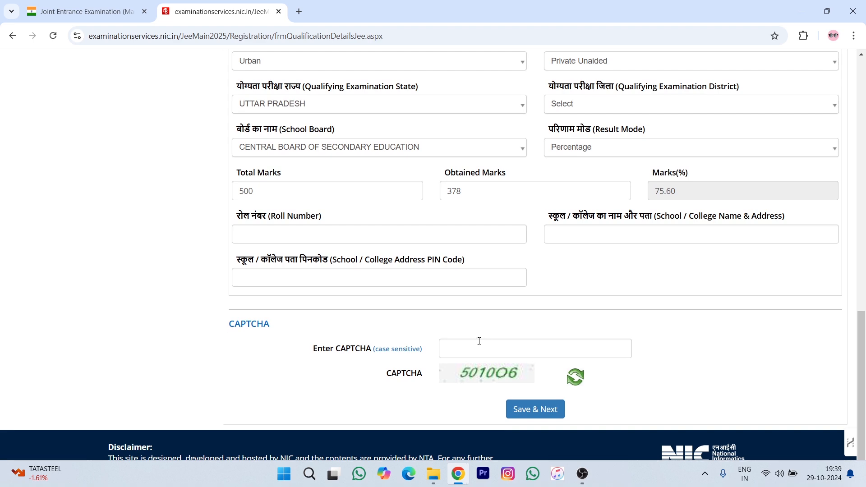
pyautogui.scroll(3, 426, 211)
pyautogui.scroll(-3, 427, 204)
# Save the qualification details, answer No to Twin, and set Place of Birth to India
pyautogui.click(531, 415)
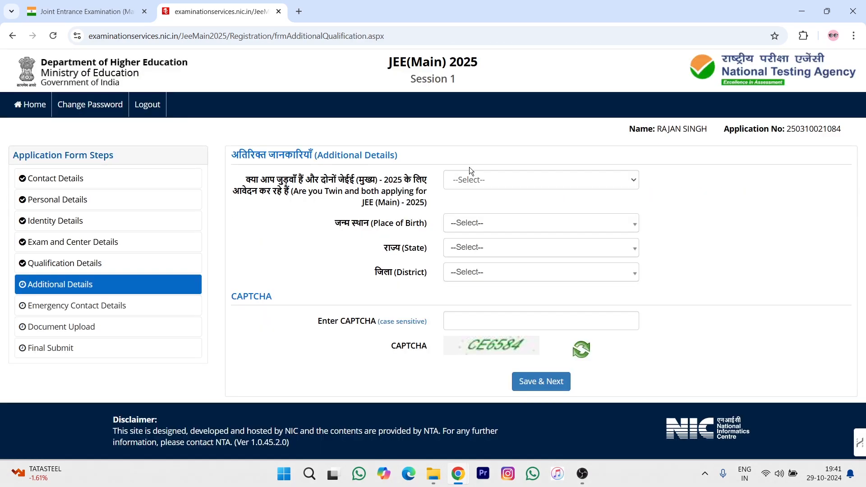
pyautogui.click(477, 183)
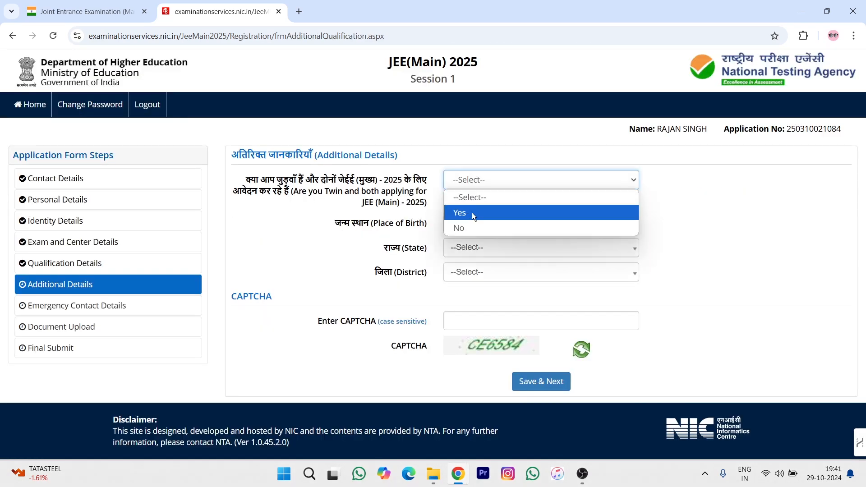
pyautogui.click(465, 229)
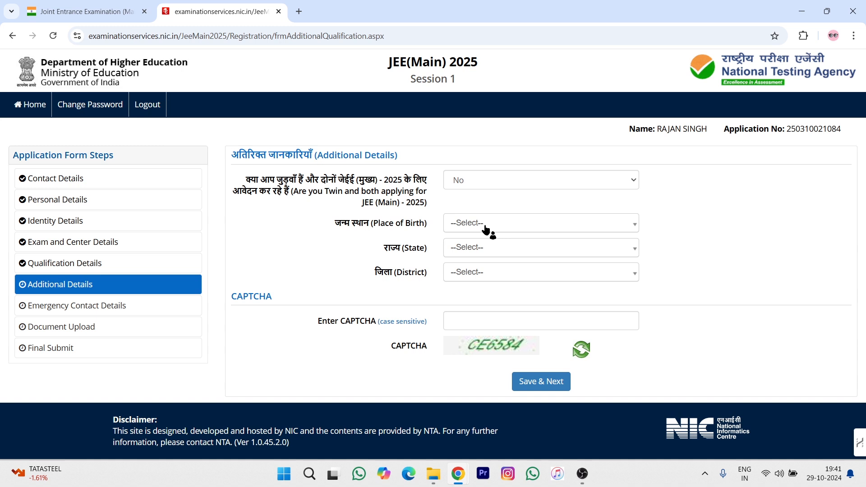
pyautogui.click(488, 227)
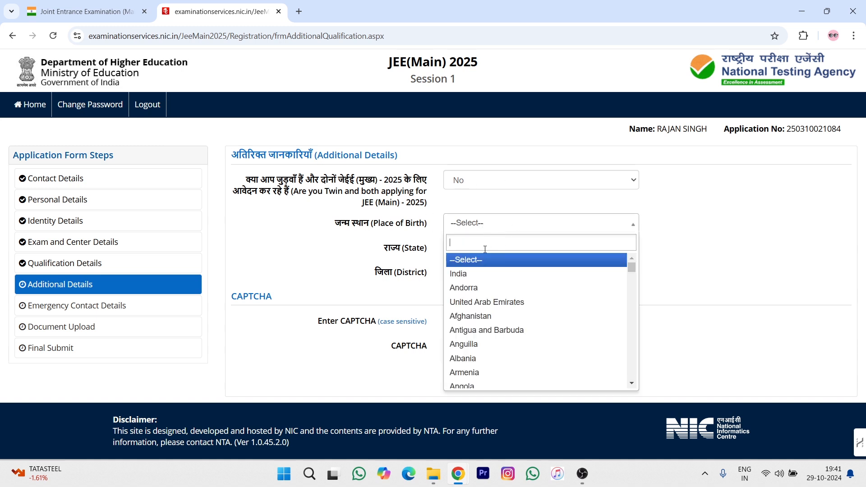
pyautogui.click(466, 274)
# Set the birth State to UTTAR PRADESH and the District to LUCKNOW
pyautogui.click(479, 255)
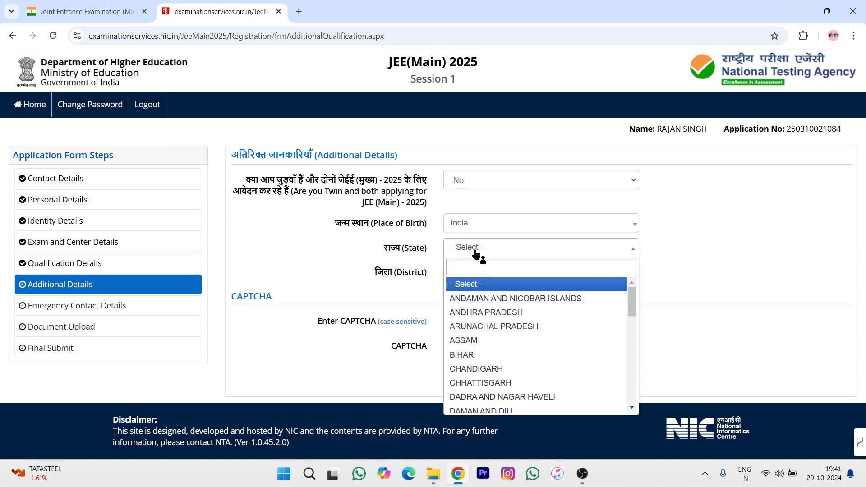
pyautogui.write('y')
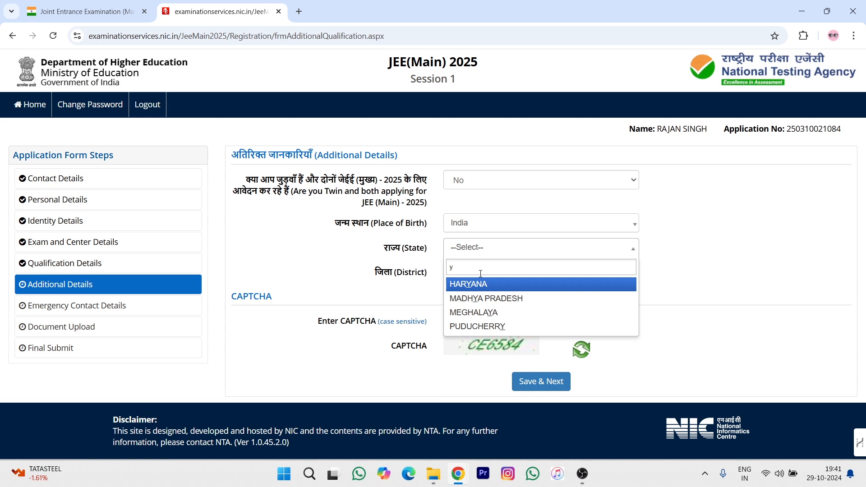
pyautogui.write('u')
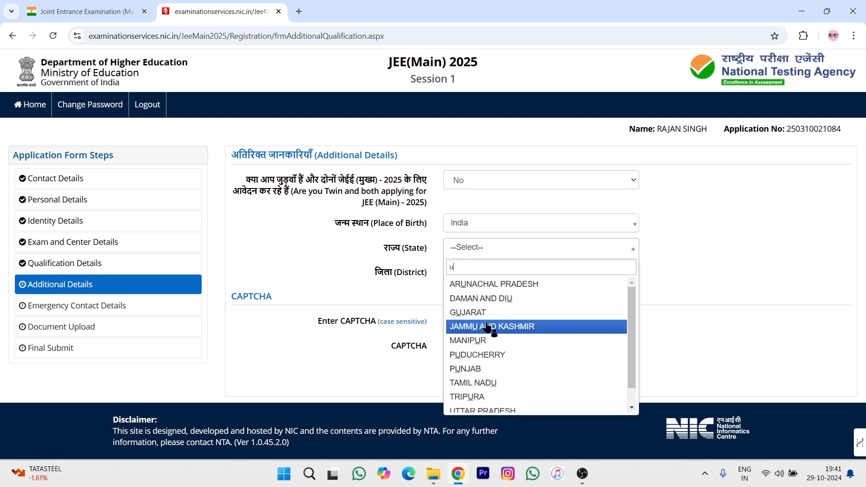
pyautogui.scroll(-1, 493, 395)
pyautogui.click(492, 408)
pyautogui.click(478, 273)
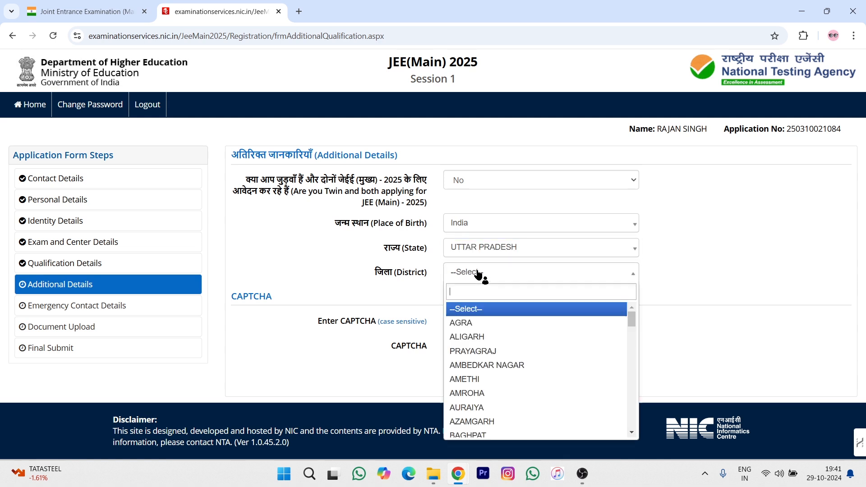
pyautogui.write('l')
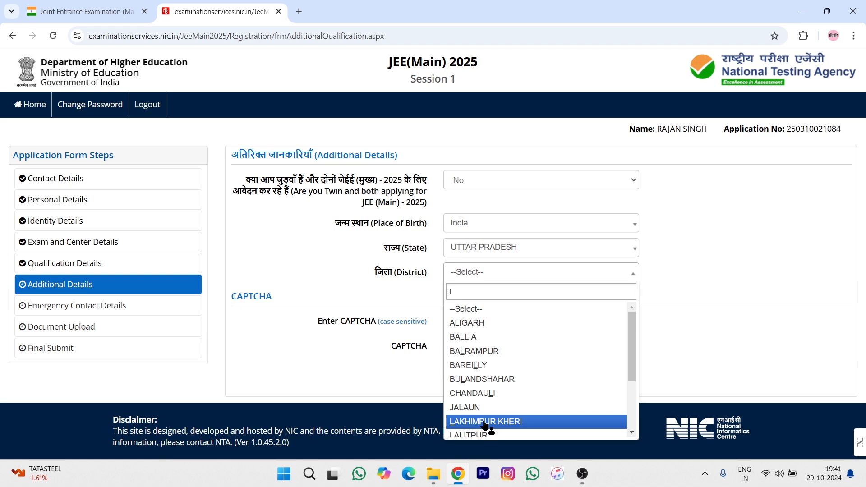
pyautogui.scroll(-2, 490, 428)
pyautogui.click(470, 383)
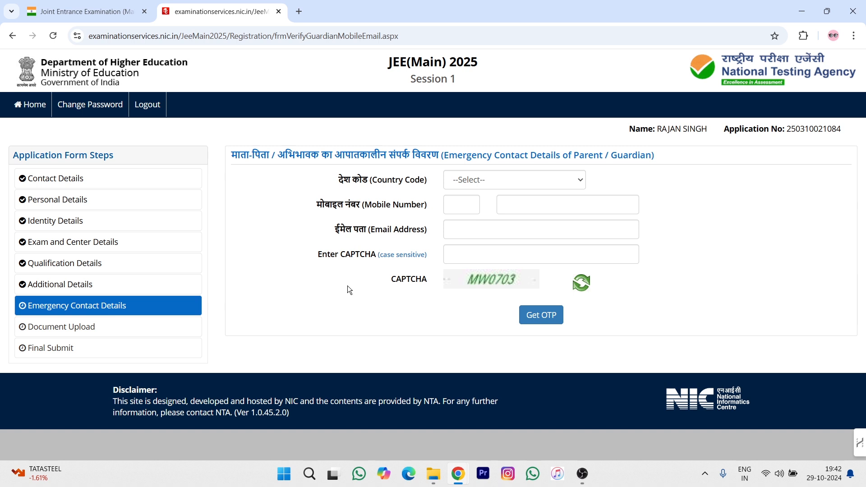
# Select India as the parent's emergency contact country code
pyautogui.click(530, 178)
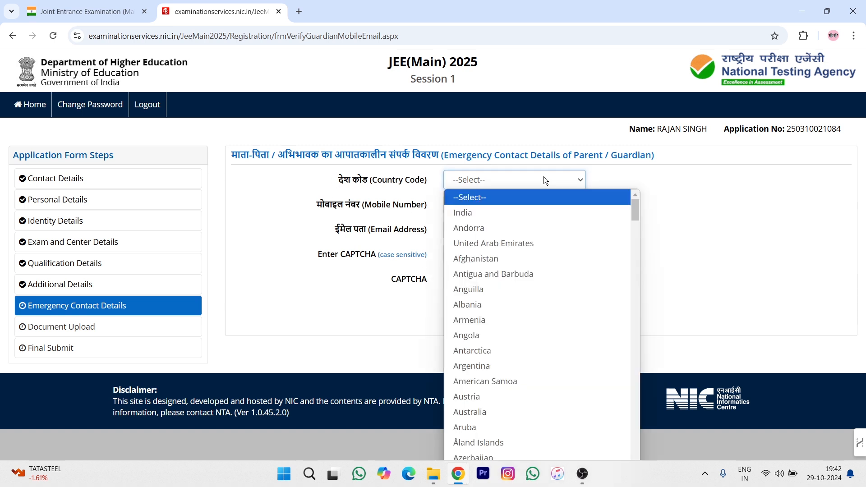
pyautogui.click(483, 212)
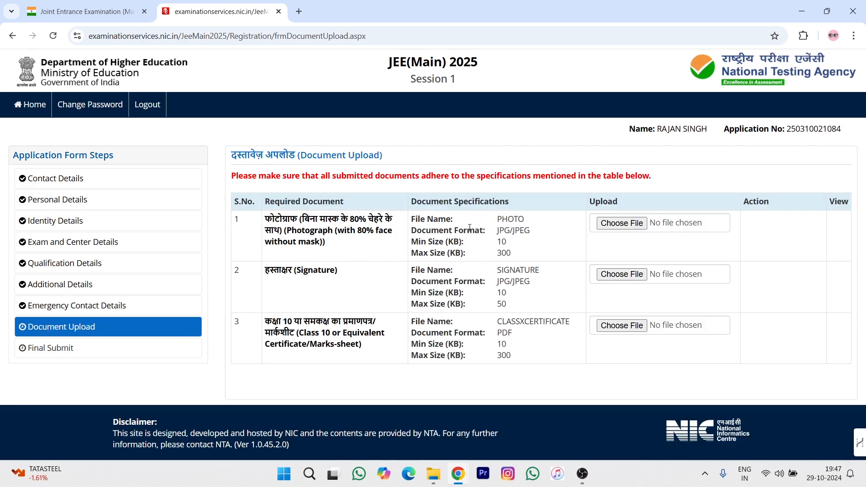
pyautogui.moveTo(500, 231)
pyautogui.mouseDown()
pyautogui.moveTo(526, 231)
pyautogui.moveTo(497, 245)
pyautogui.moveTo(507, 245)
pyautogui.mouseUp()
pyautogui.click(496, 253)
pyautogui.moveTo(296, 244); pyautogui.dragTo(325, 244)
pyautogui.click(337, 255)
pyautogui.moveTo(508, 304); pyautogui.dragTo(498, 304)
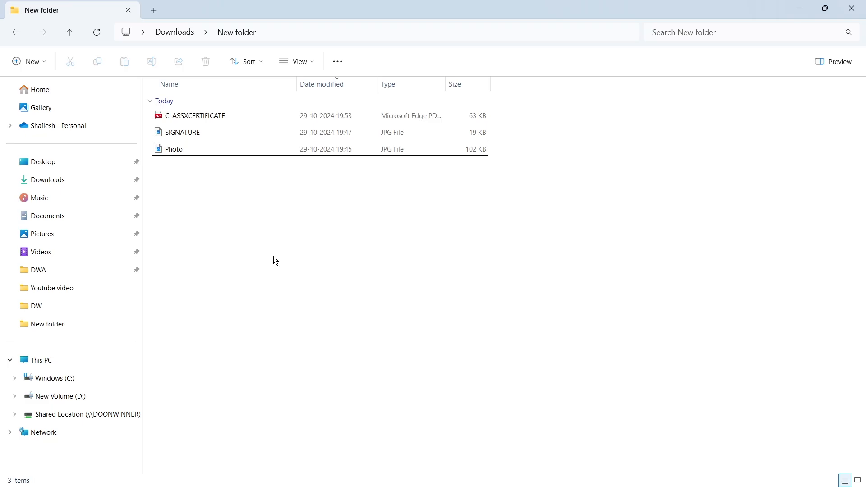
# Select the Photo file in the New folder, then return to the Chrome upload page
pyautogui.click(183, 149)
pyautogui.hotkey('alt', 'Tab')
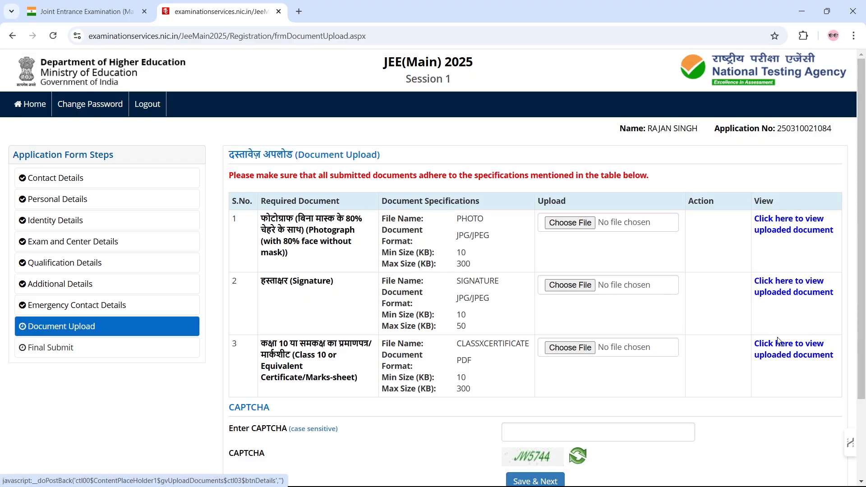
# Scroll down to the CAPTCHA box and begin entering the CAPTCHA characters
pyautogui.scroll(-3, 775, 334)
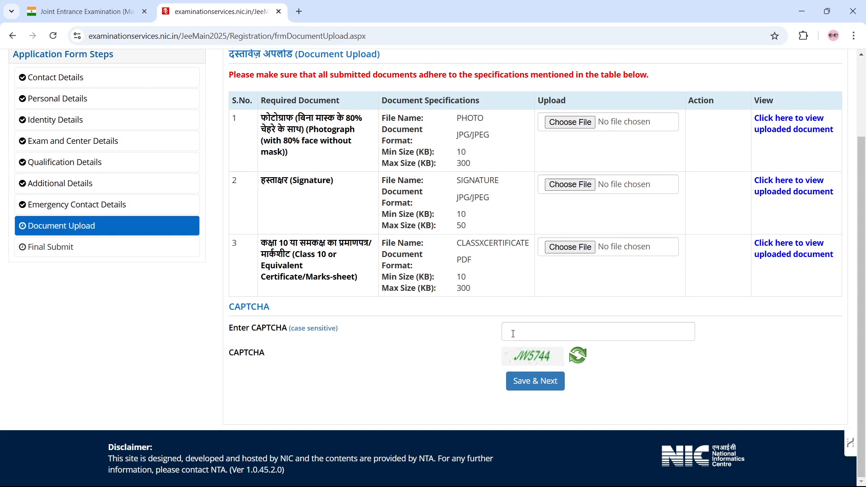
pyautogui.click(513, 333)
pyautogui.write('J')
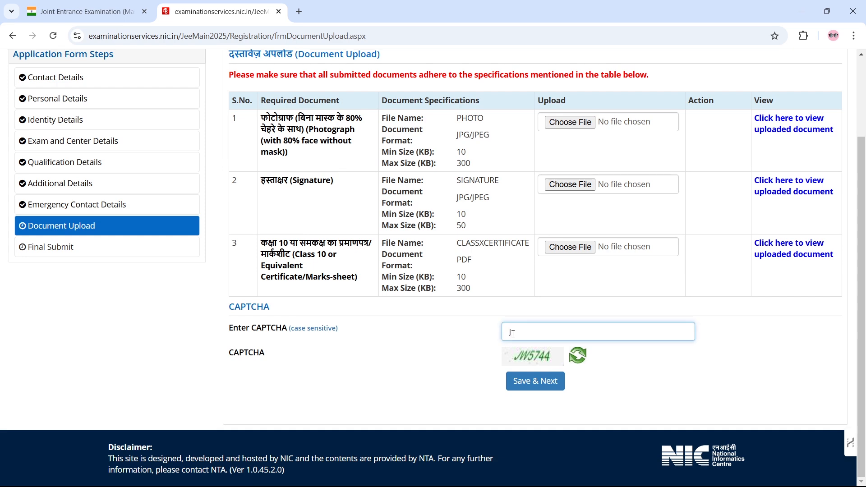
pyautogui.write('W')
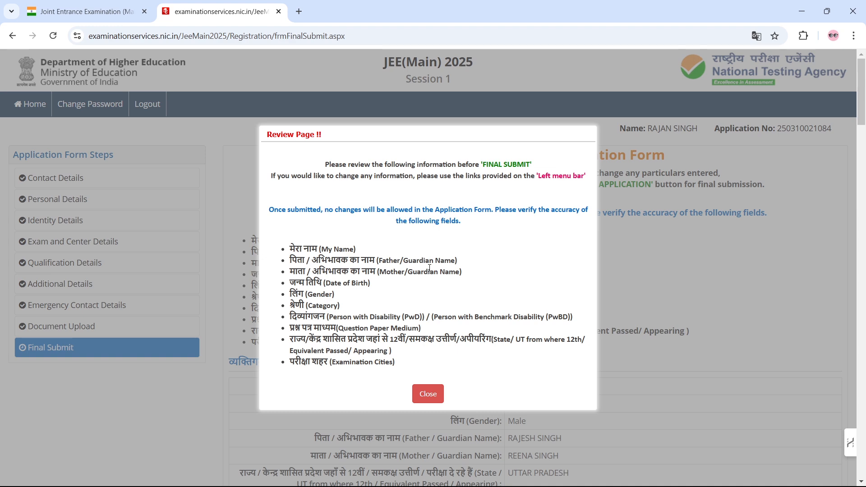
# Close the review reminder and tick every particular as verified, from My Name to Educational Details
pyautogui.click(426, 394)
pyautogui.click(235, 137)
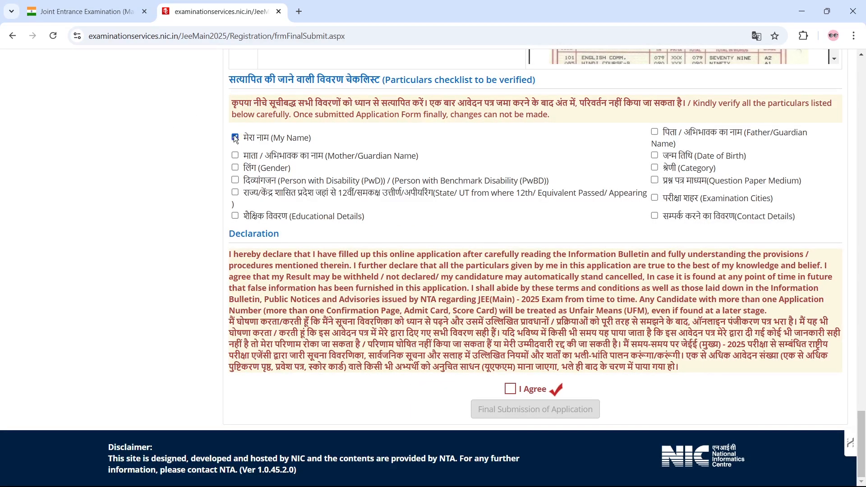
pyautogui.click(235, 155)
pyautogui.click(235, 168)
pyautogui.click(654, 155)
pyautogui.click(655, 168)
pyautogui.click(655, 180)
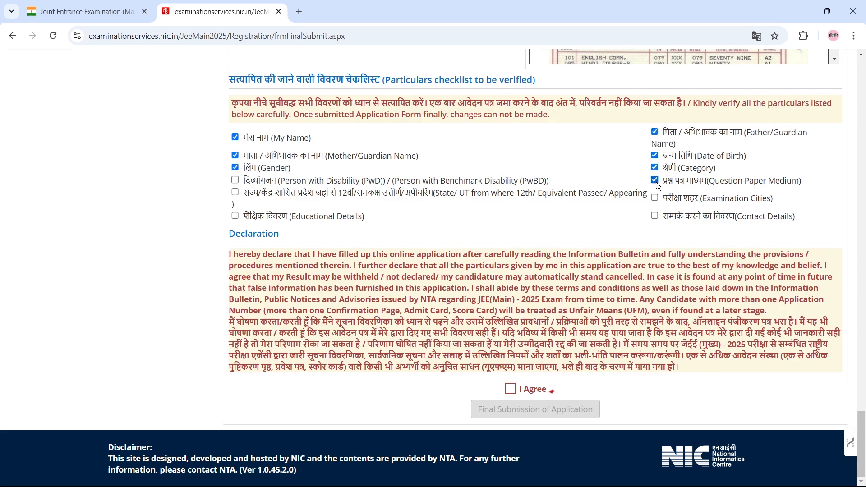
pyautogui.click(235, 180)
pyautogui.click(235, 192)
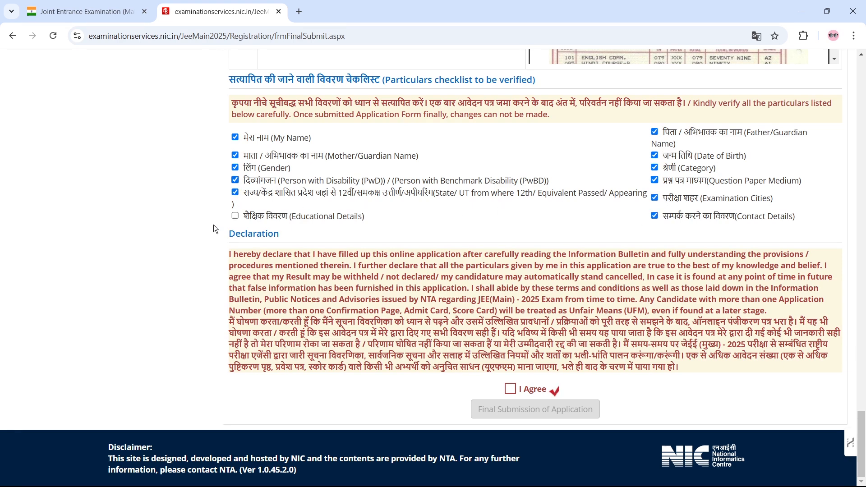
pyautogui.click(235, 216)
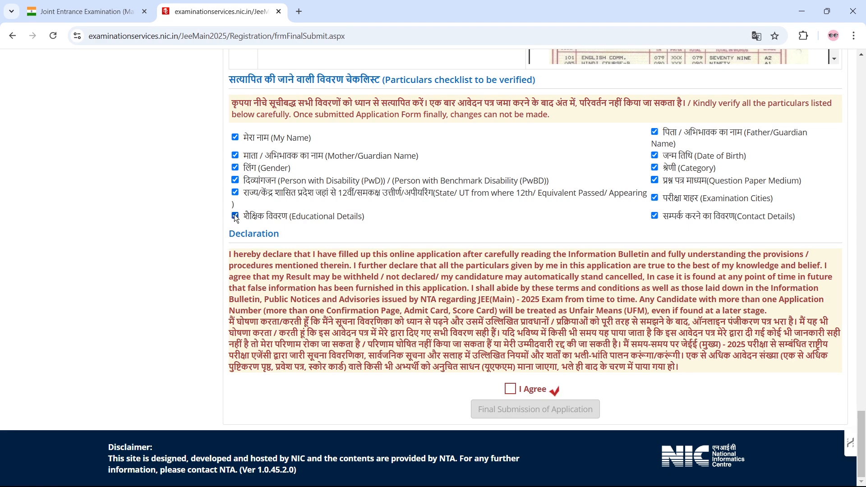
# Accept the declaration and confirm Final Submission of the application
pyautogui.click(510, 389)
pyautogui.click(528, 411)
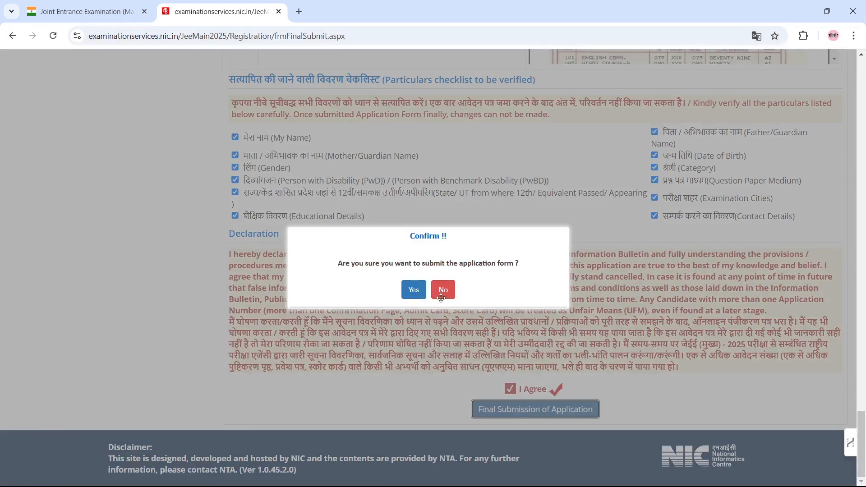
pyautogui.click(413, 290)
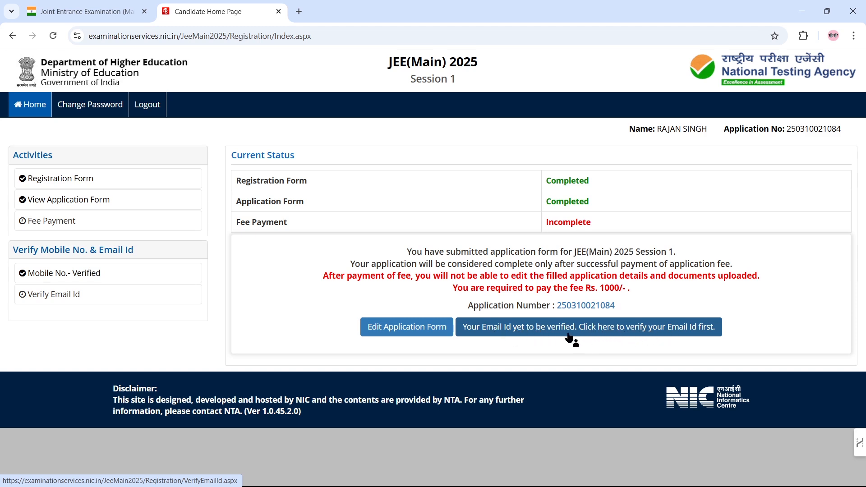
# Verify the registered email with the emailed OTP and acknowledge the success message
pyautogui.click(595, 331)
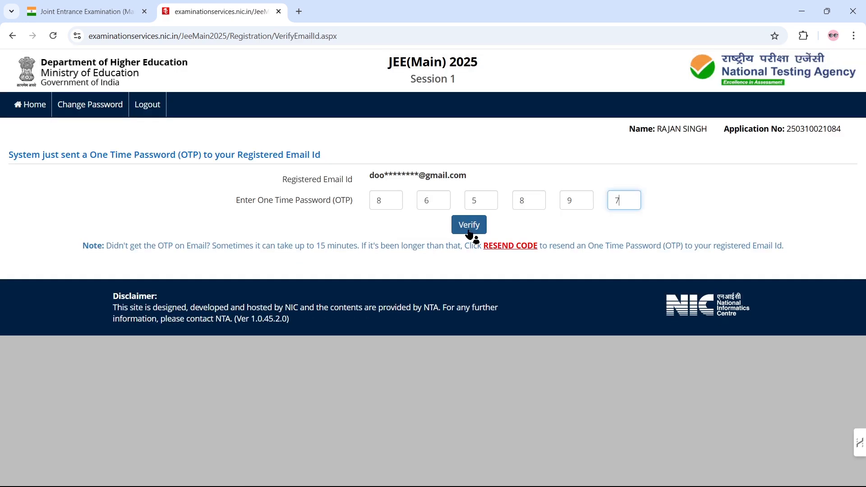
pyautogui.click(469, 231)
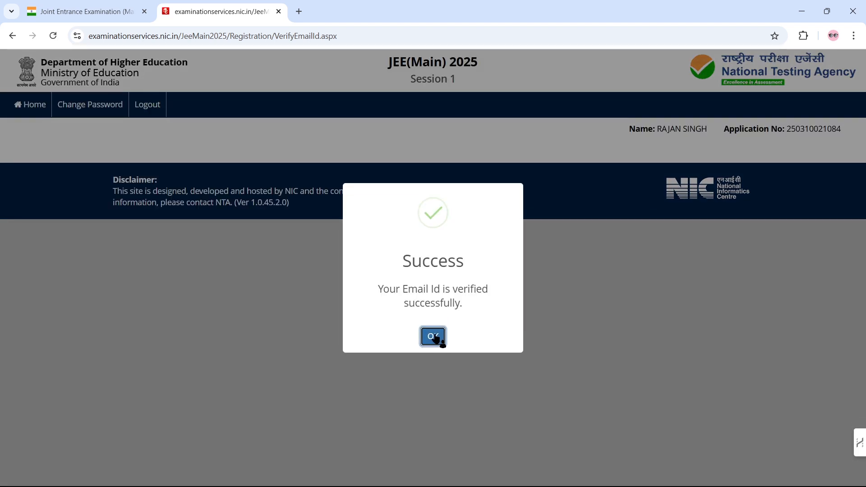
pyautogui.click(434, 337)
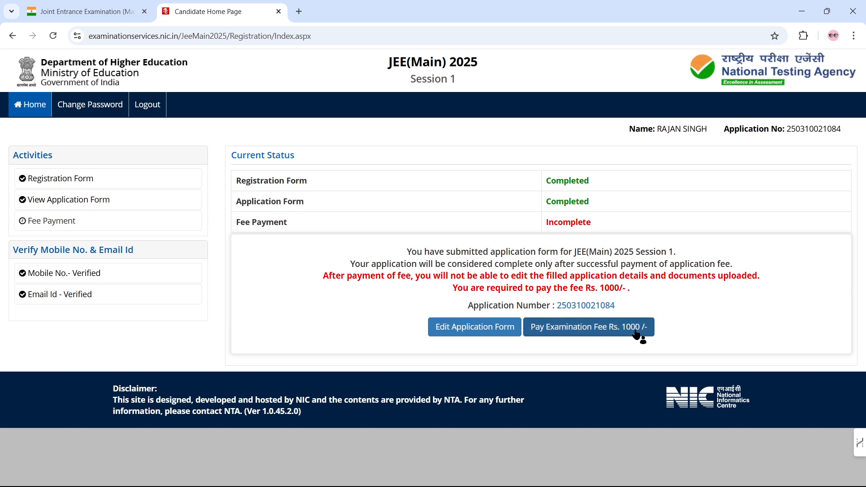
# Begin paying the Rs. 1000 examination fee online and confirm proceeding with payment
pyautogui.click(602, 329)
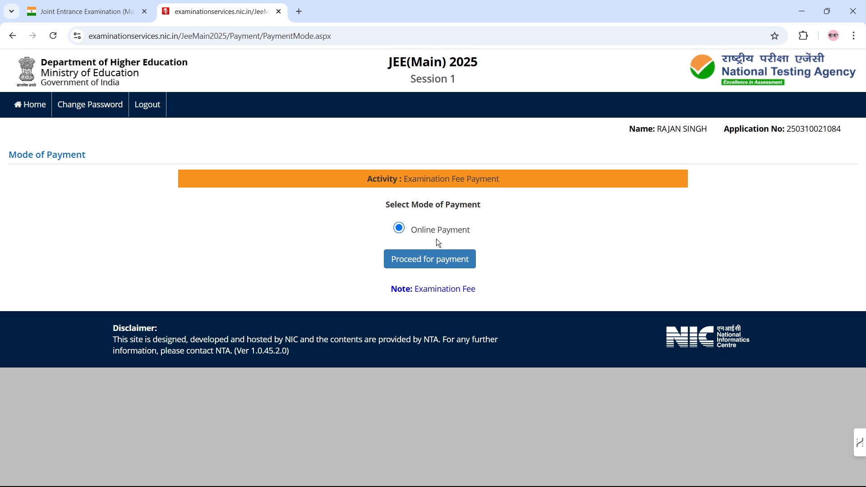
pyautogui.click(436, 265)
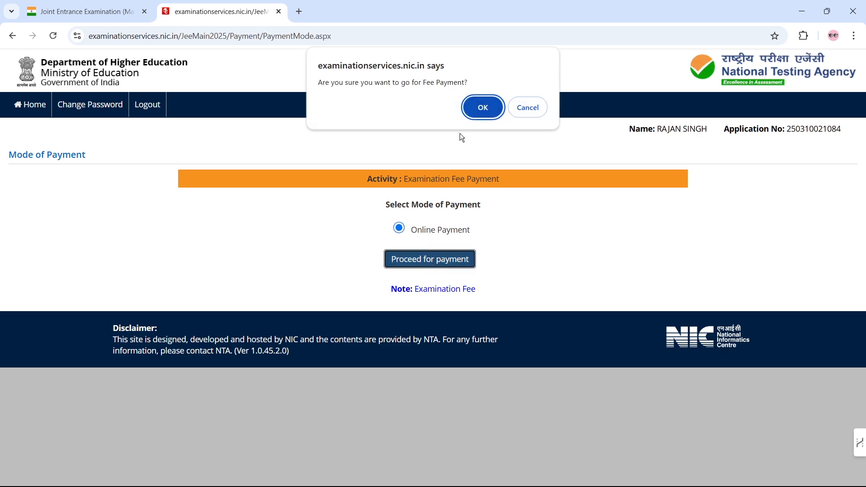
pyautogui.click(481, 108)
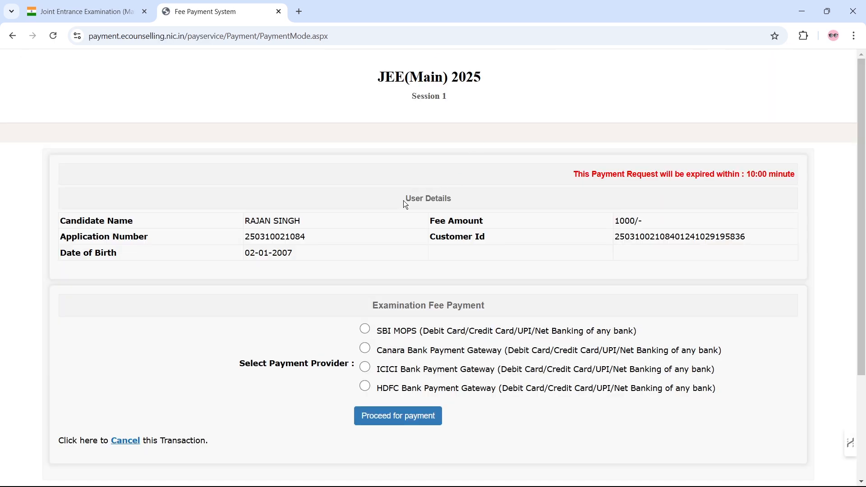
pyautogui.scroll(-2, 397, 207)
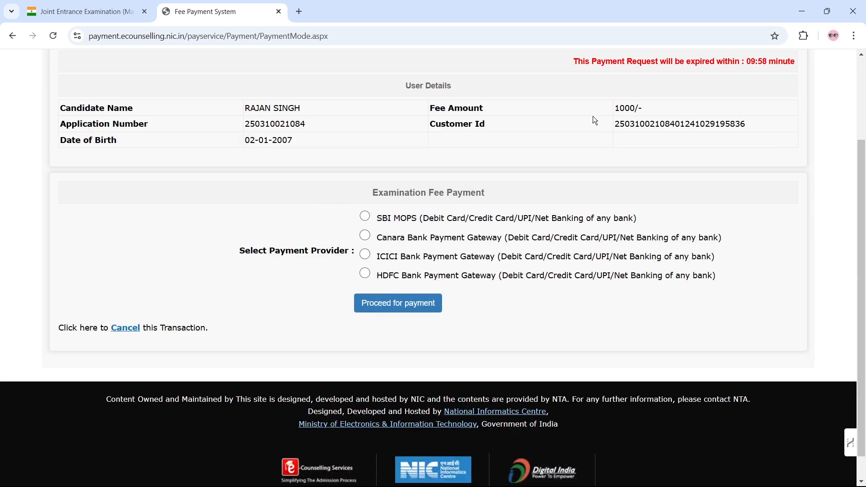
pyautogui.scroll(-1, 424, 221)
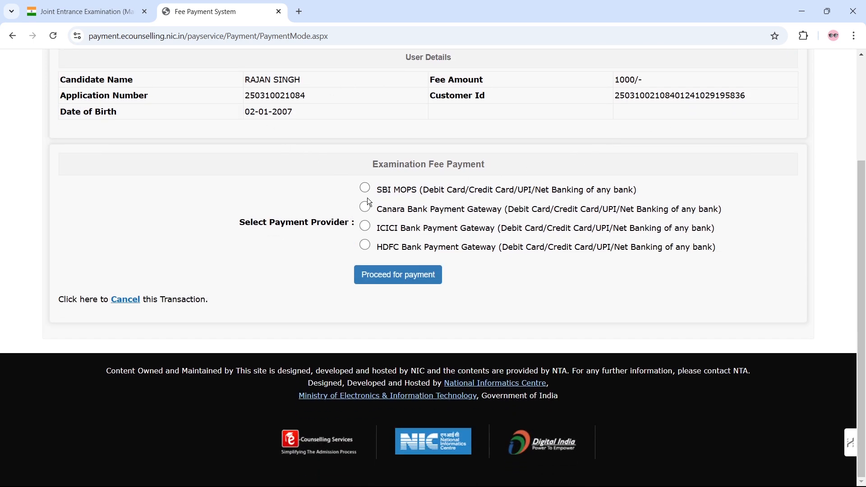
# Choose the HDFC Bank Payment Gateway, then pay with UPI via BHIM
pyautogui.click(366, 247)
pyautogui.click(398, 280)
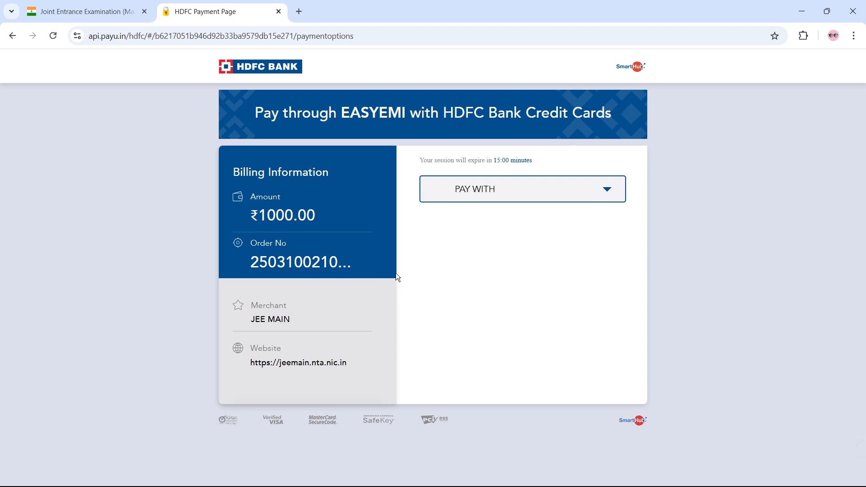
pyautogui.click(498, 194)
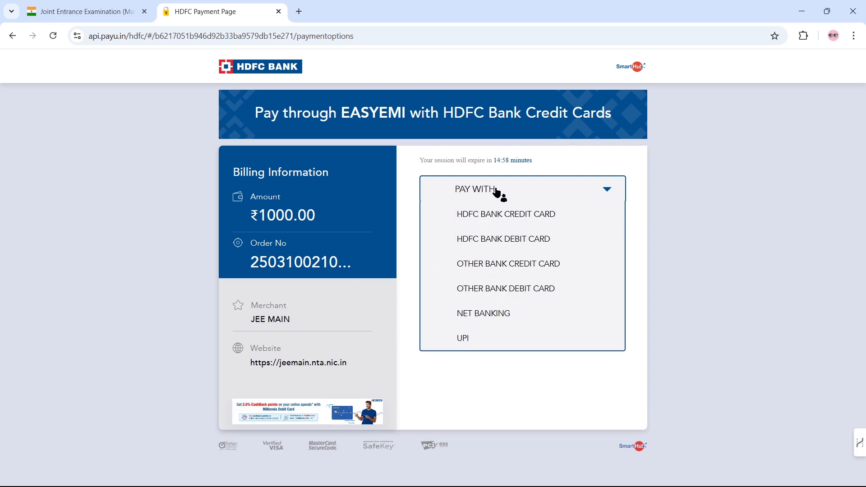
pyautogui.click(477, 349)
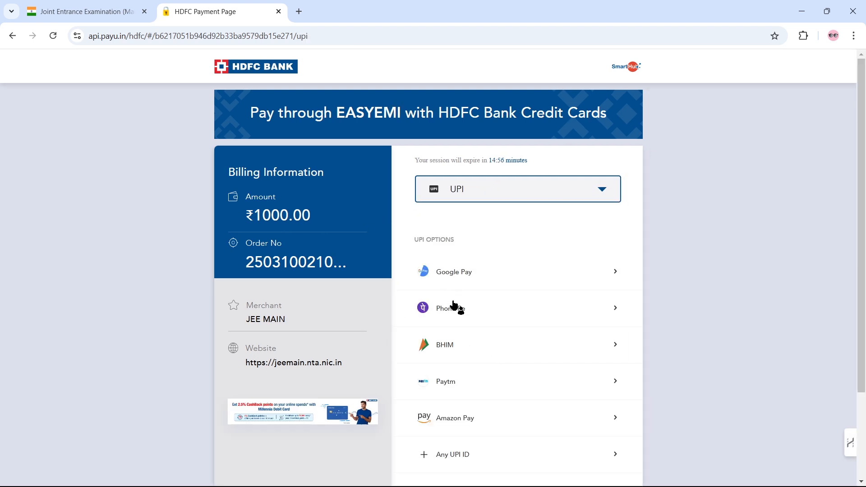
pyautogui.click(453, 353)
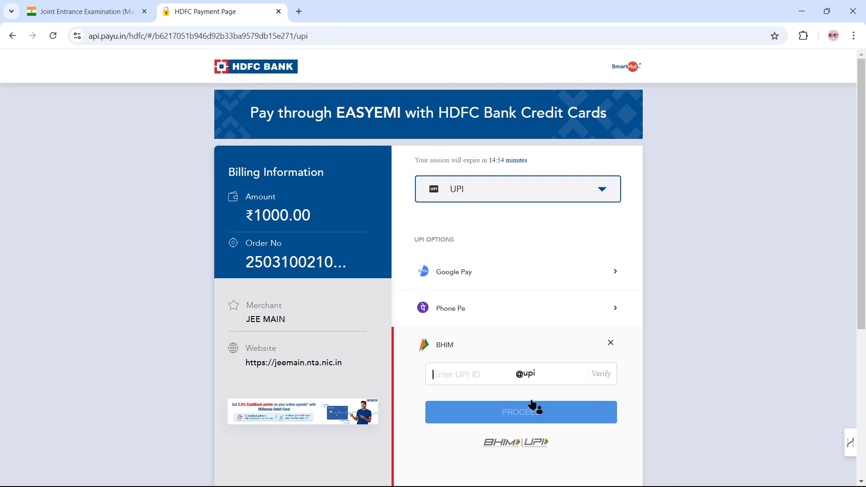